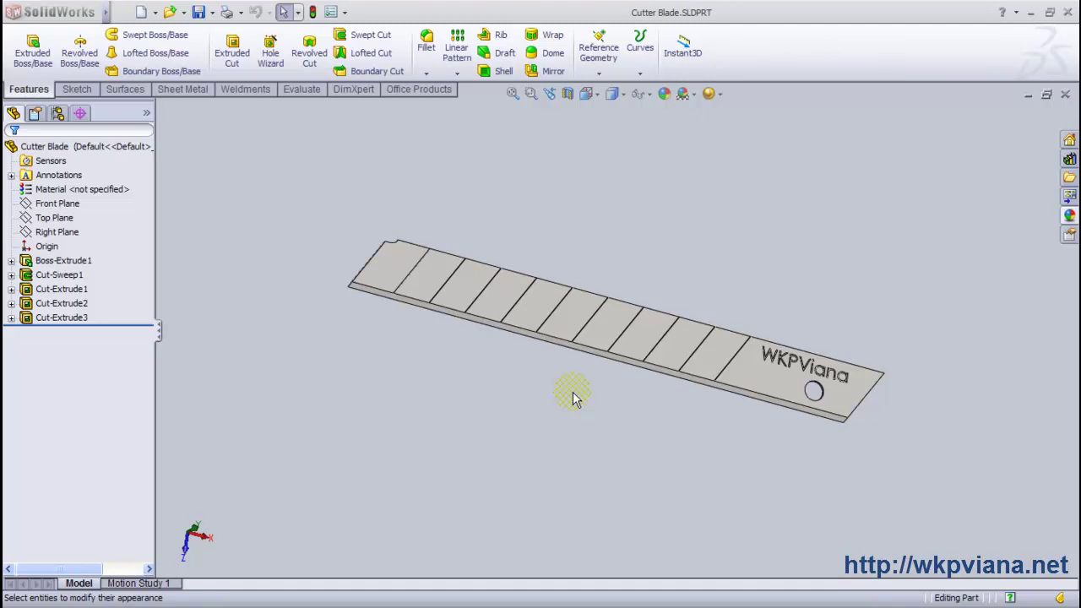
Orbit the finished Cutter Blade part for another view, then close Cutter Blade.SLDPRT
{"action": "mouse_move", "coordinate": [569, 394]}
{"action": "middle_mouse_down"}
{"action": "mouse_move", "coordinate": [442, 382]}
{"action": "mouse_move", "coordinate": [280, 329]}
{"action": "mouse_move", "coordinate": [380, 360]}
{"action": "mouse_move", "coordinate": [400, 434]}
{"action": "mouse_move", "coordinate": [520, 387]}
{"action": "mouse_move", "coordinate": [543, 402]}
{"action": "middle_mouse_up"}
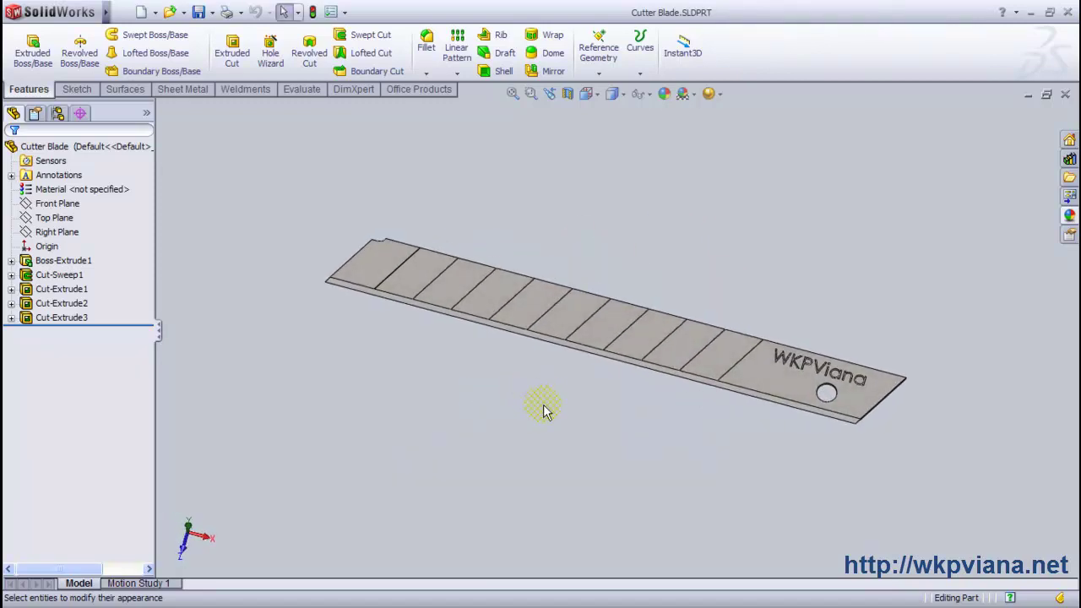
{"action": "key", "text": "ctrl+w"}
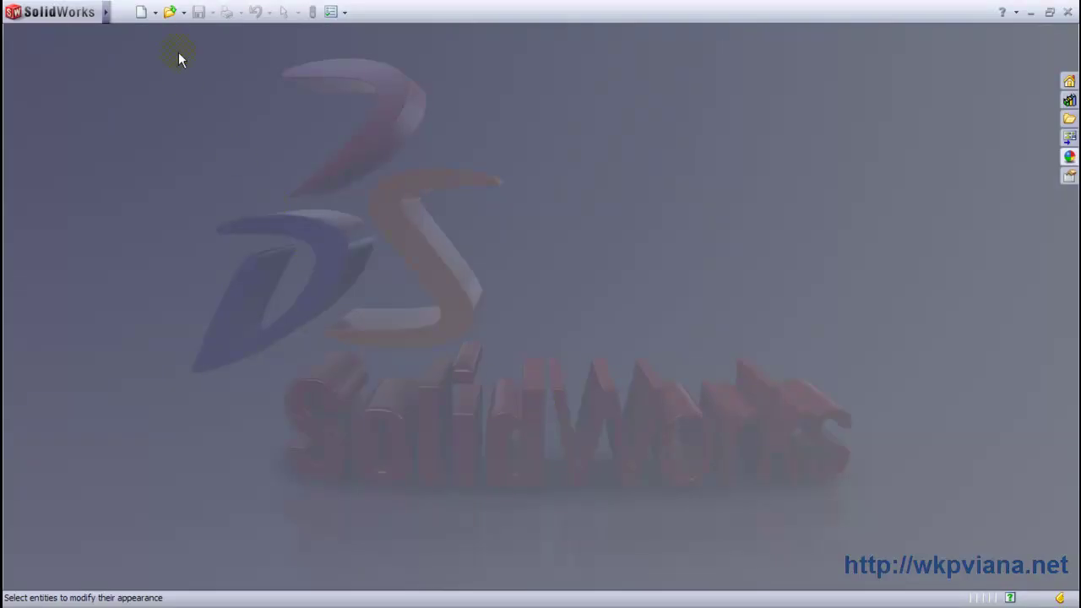
Create a new part (Part2) and start Sketch1 on its Top Plane
{"action": "left_click", "coordinate": [141, 12]}
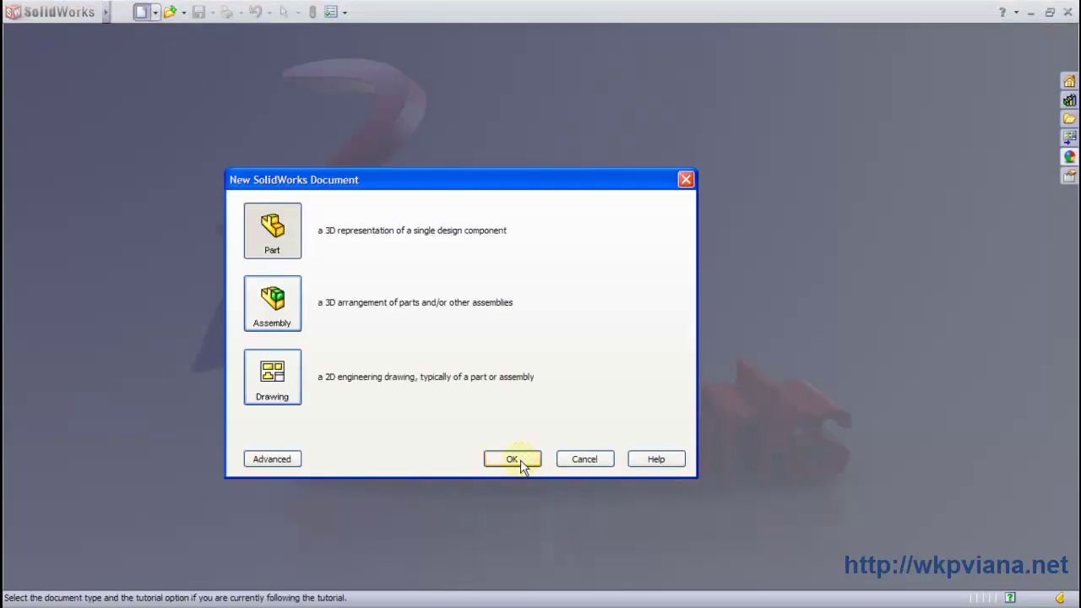
{"action": "left_click", "coordinate": [521, 465]}
{"action": "left_click", "coordinate": [54, 217]}
{"action": "left_click", "coordinate": [71, 197]}
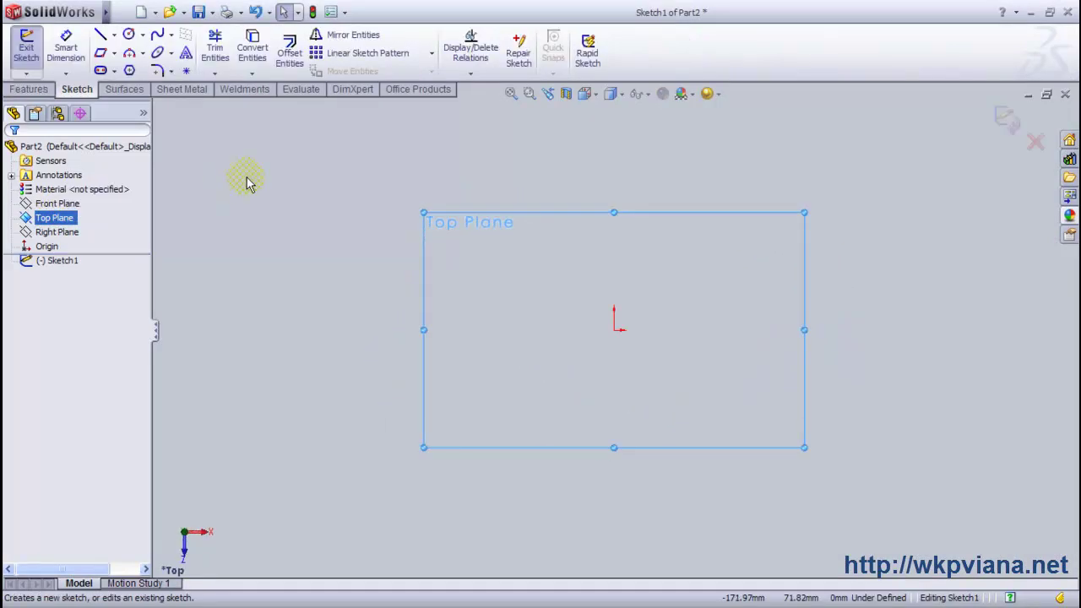
{"action": "left_click", "coordinate": [115, 53]}
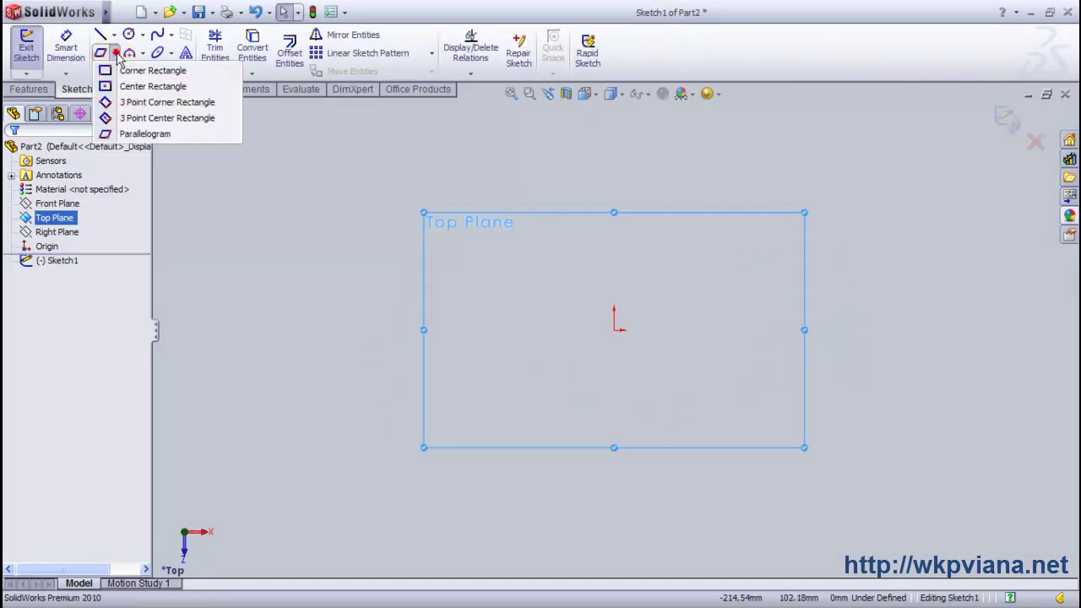
Draw a parallelogram plate outline with the Parallelogram rectangle tool
{"action": "left_click", "coordinate": [144, 134]}
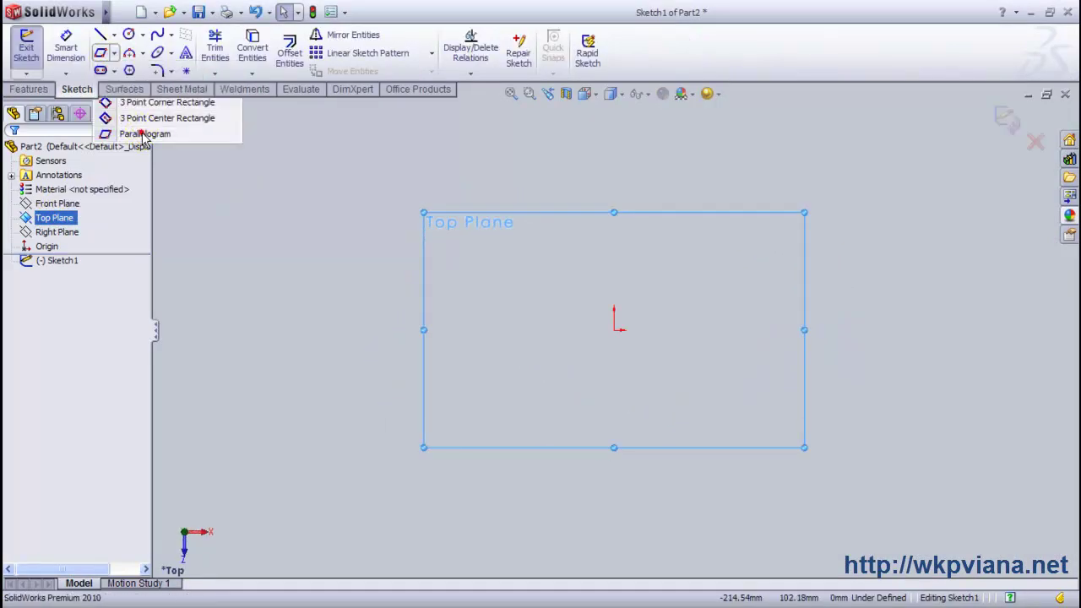
{"action": "left_click", "coordinate": [504, 344]}
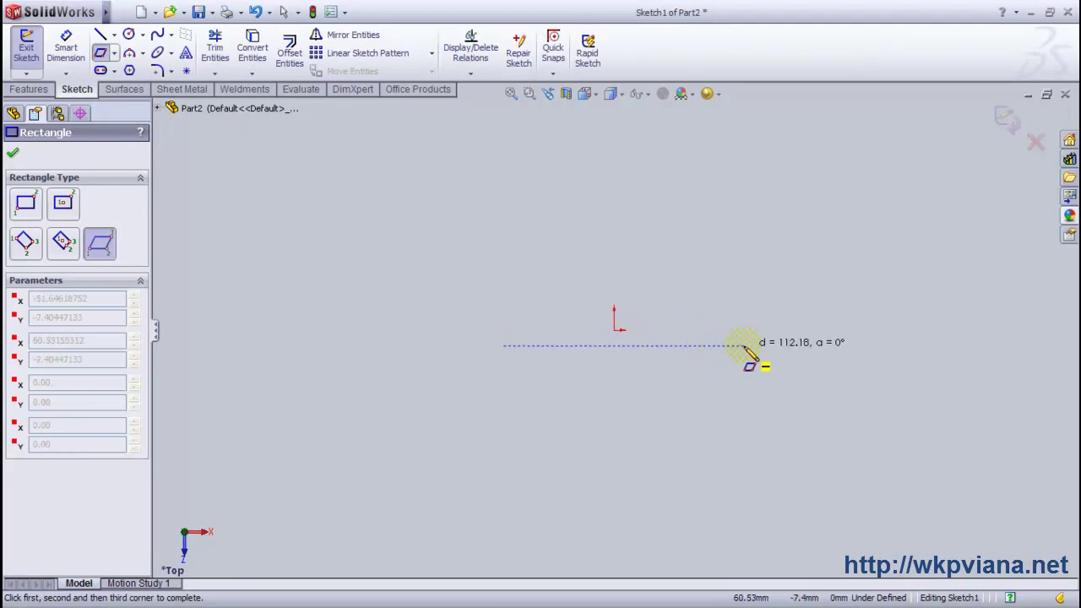
{"action": "left_click", "coordinate": [761, 345]}
{"action": "left_click", "coordinate": [797, 313]}
{"action": "right_click", "coordinate": [743, 247]}
{"action": "left_click", "coordinate": [797, 258]}
Dimension the slanted side at 60° to the bottom edge
{"action": "left_click", "coordinate": [66, 46]}
{"action": "scroll", "coordinate": [544, 334], "scroll_direction": "down", "scroll_amount": 2}
{"action": "scroll", "coordinate": [507, 354], "scroll_direction": "down", "scroll_amount": 3}
{"action": "left_click", "coordinate": [494, 347]}
{"action": "left_click", "coordinate": [532, 370]}
{"action": "left_click", "coordinate": [564, 336]}
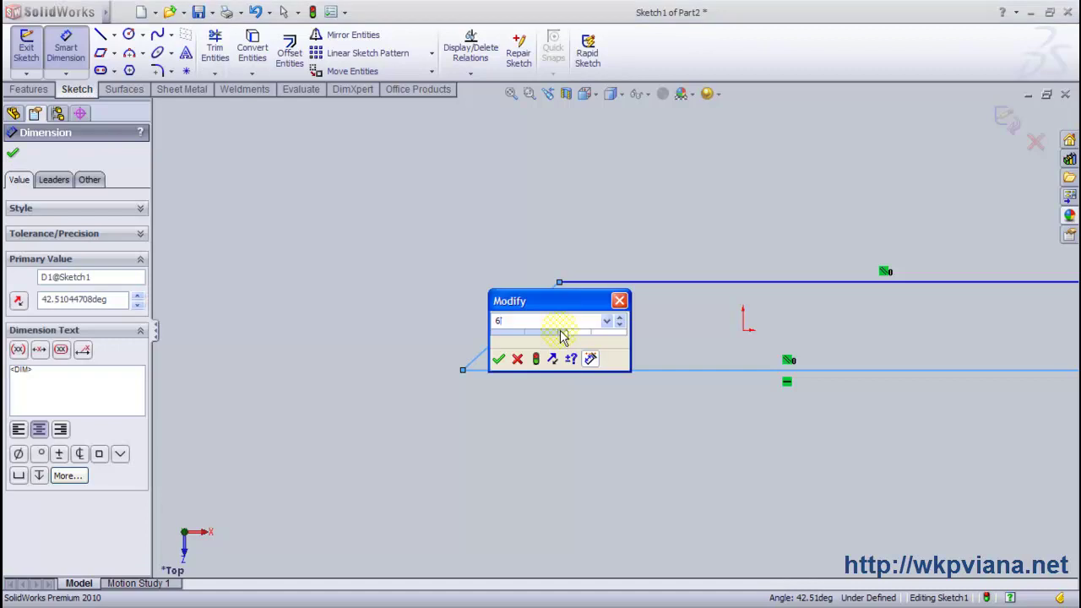
{"action": "type", "text": "60"}
{"action": "key", "text": "Return"}
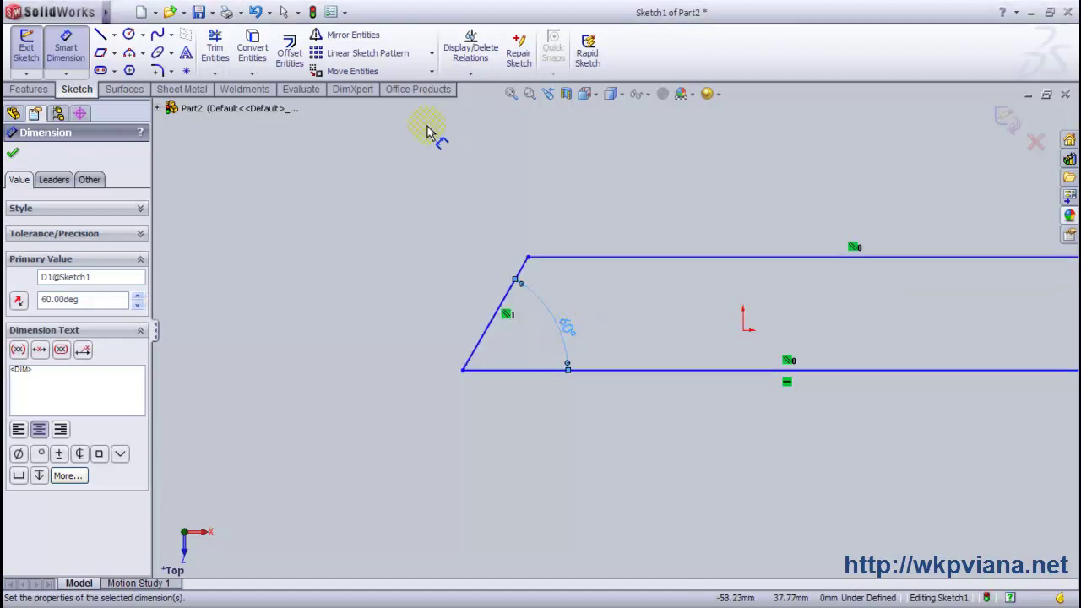
Dimension the plate height to 9 mm and the bottom length to 80 mm
{"action": "left_click", "coordinate": [511, 92]}
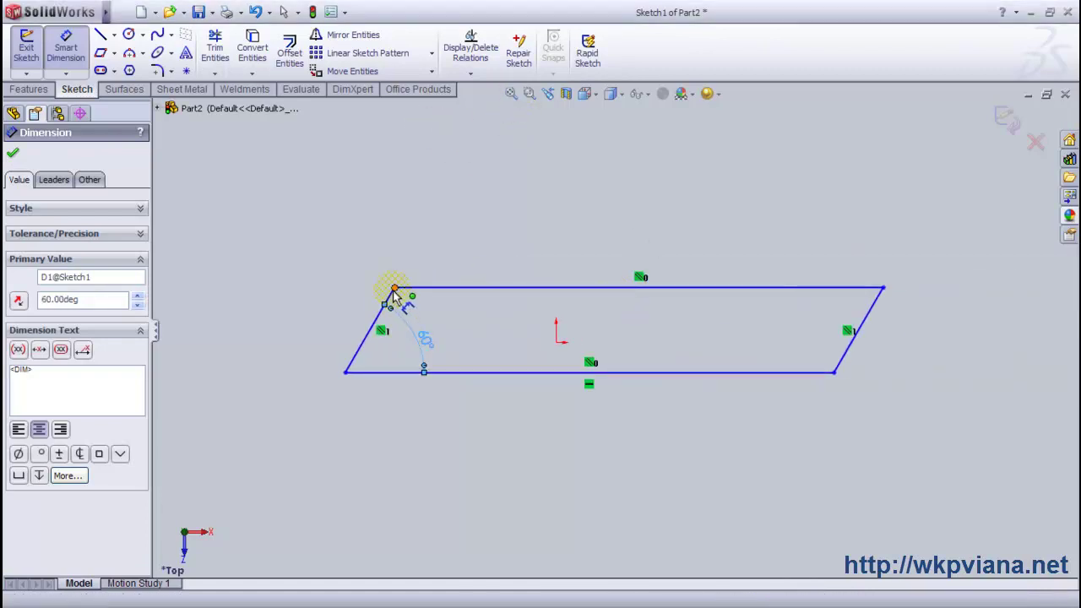
{"action": "left_click", "coordinate": [394, 289]}
{"action": "left_click", "coordinate": [346, 372]}
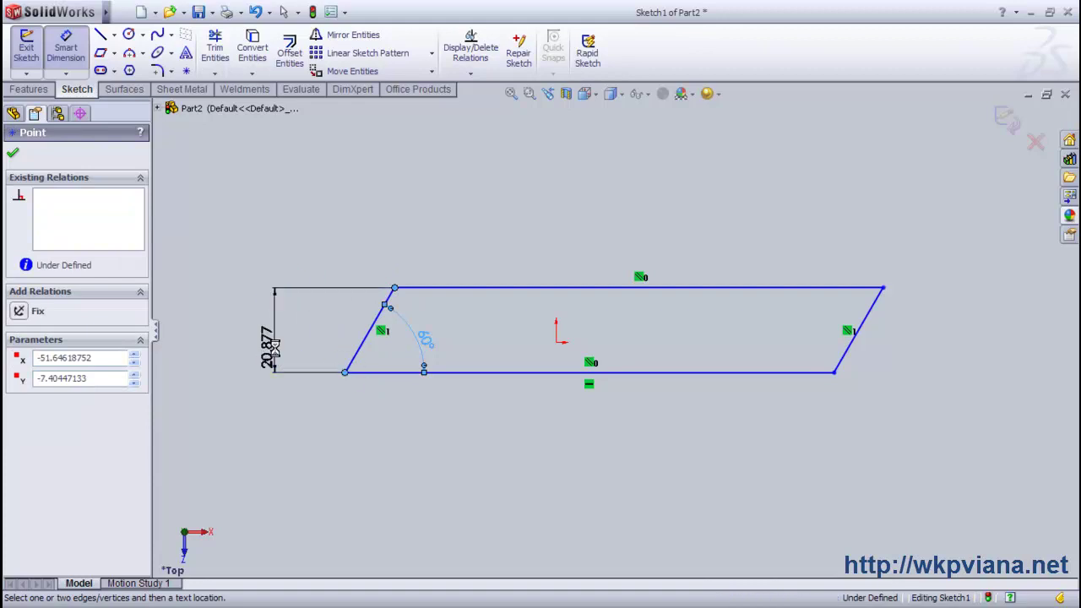
{"action": "left_click", "coordinate": [274, 346]}
{"action": "key", "text": "Return"}
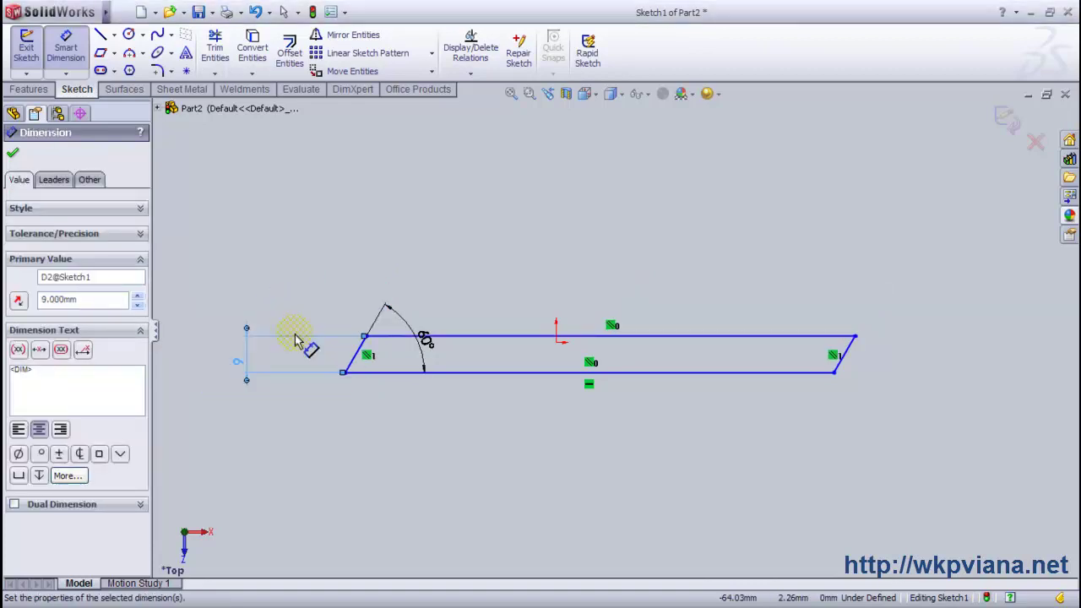
{"action": "left_click", "coordinate": [344, 373]}
{"action": "left_click", "coordinate": [838, 380]}
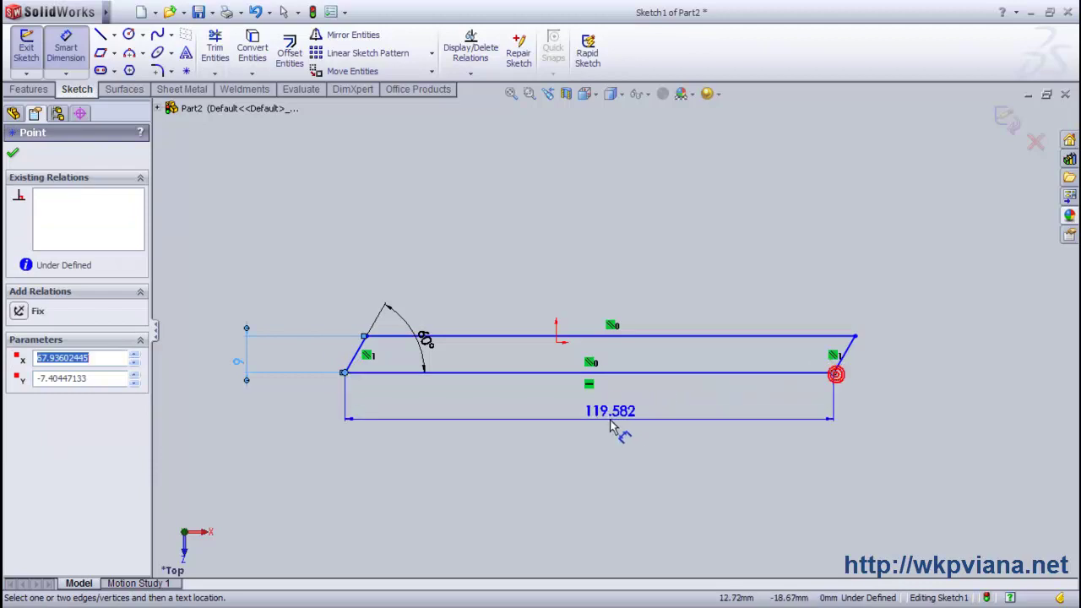
{"action": "left_click", "coordinate": [603, 422]}
{"action": "type", "text": "80"}
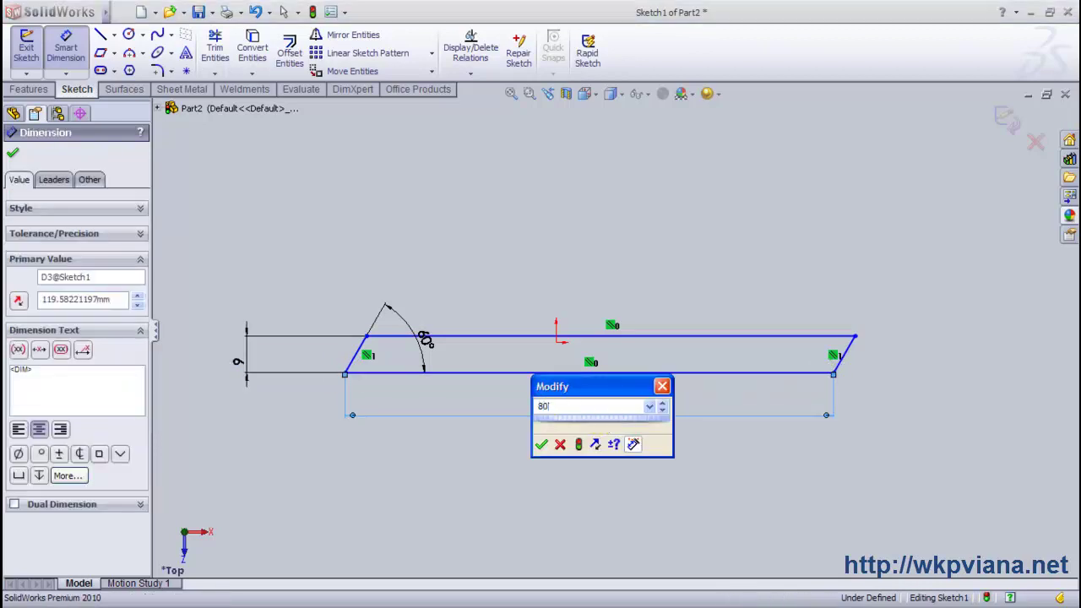
{"action": "key", "text": "Return"}
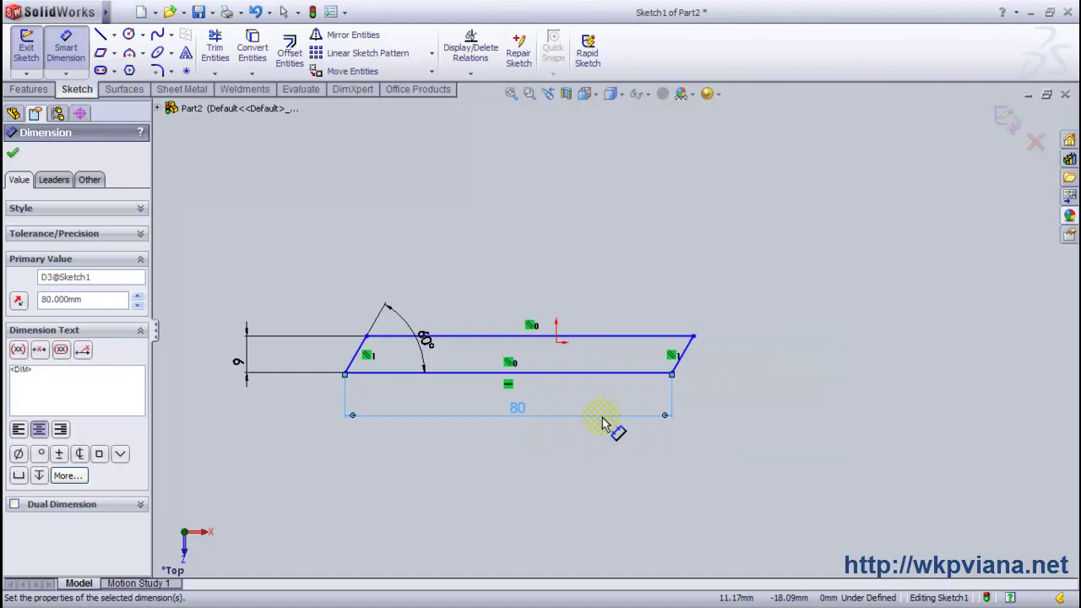
{"action": "left_click", "coordinate": [511, 94]}
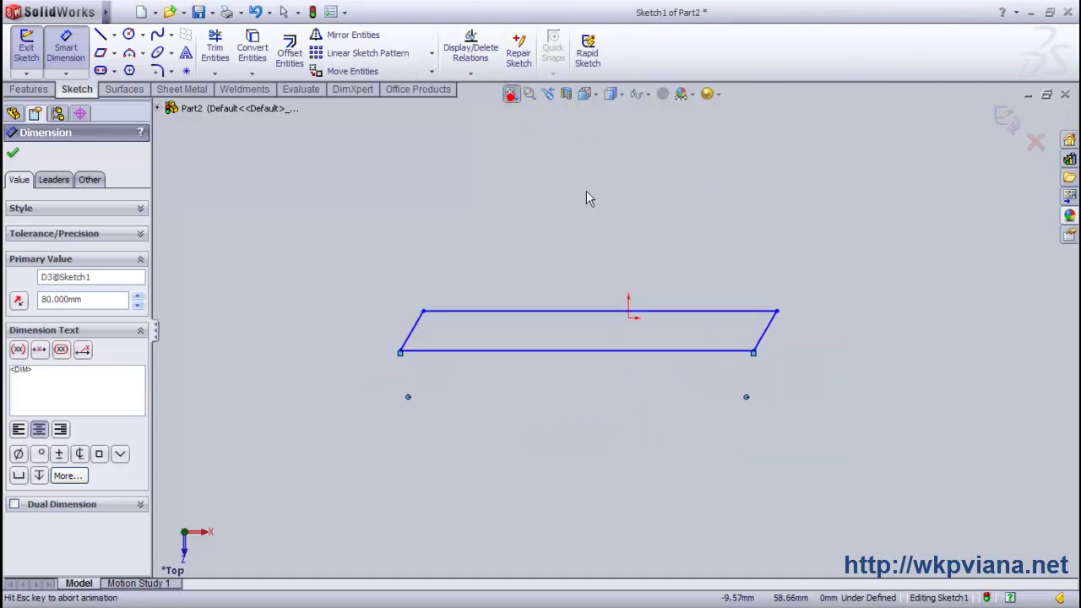
Sketch a circle near the plate's right end and dimension it Ø3 mm
{"action": "left_click", "coordinate": [129, 35]}
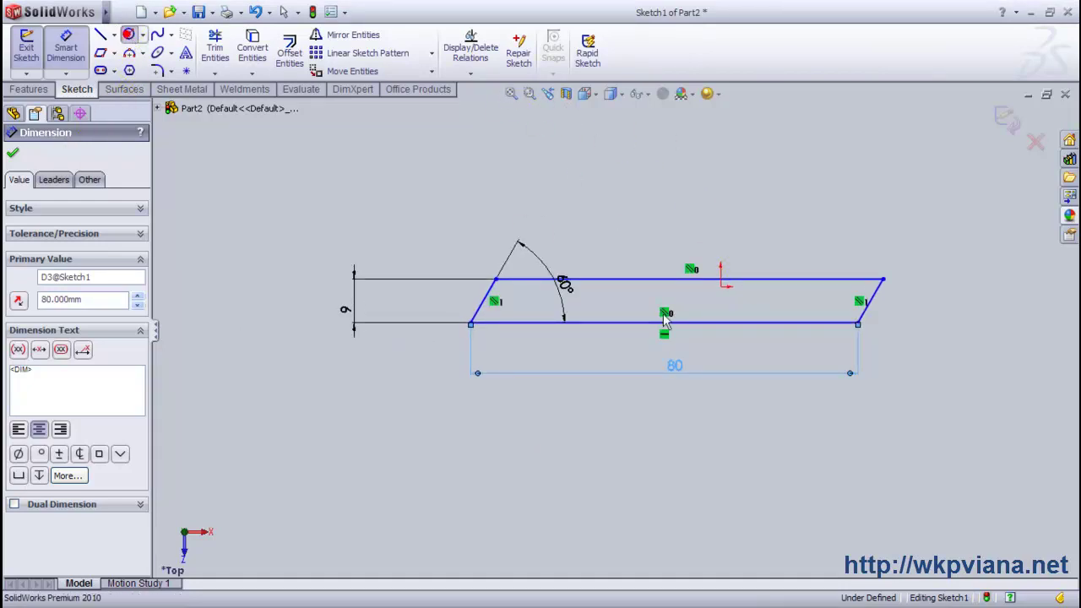
{"action": "left_click_drag", "start_coordinate": [827, 301], "coordinate": [841, 301]}
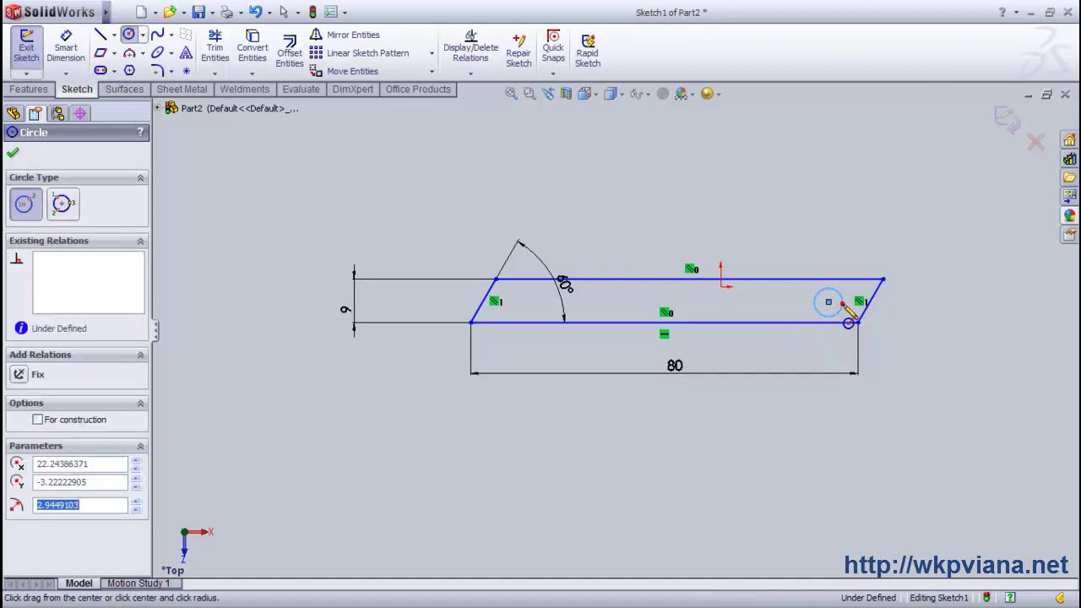
{"action": "right_click", "coordinate": [827, 228]}
{"action": "left_click", "coordinate": [861, 234]}
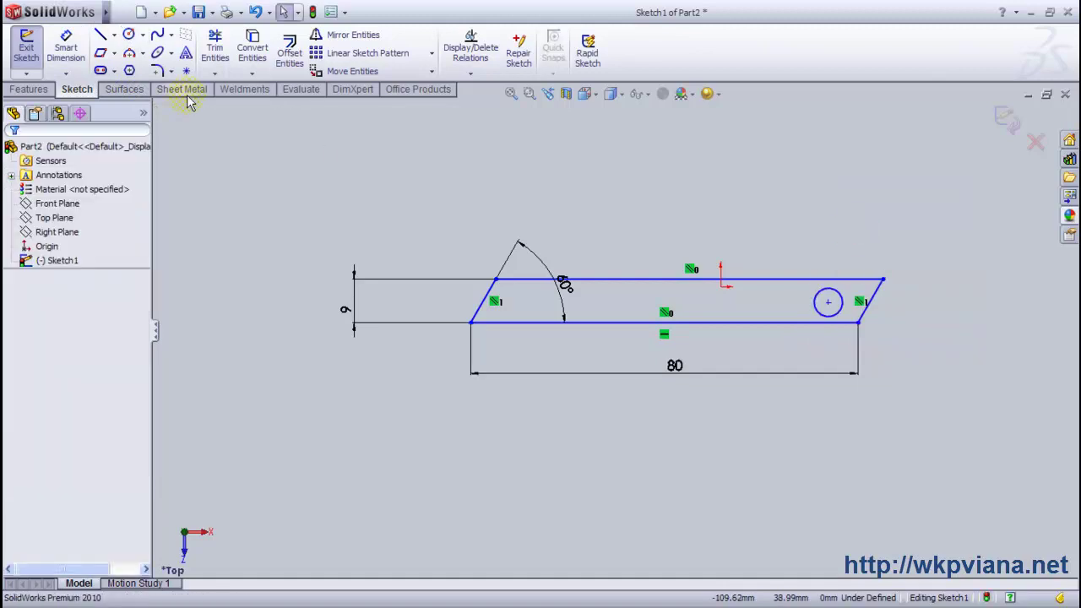
{"action": "left_click", "coordinate": [66, 48]}
{"action": "left_click", "coordinate": [816, 309]}
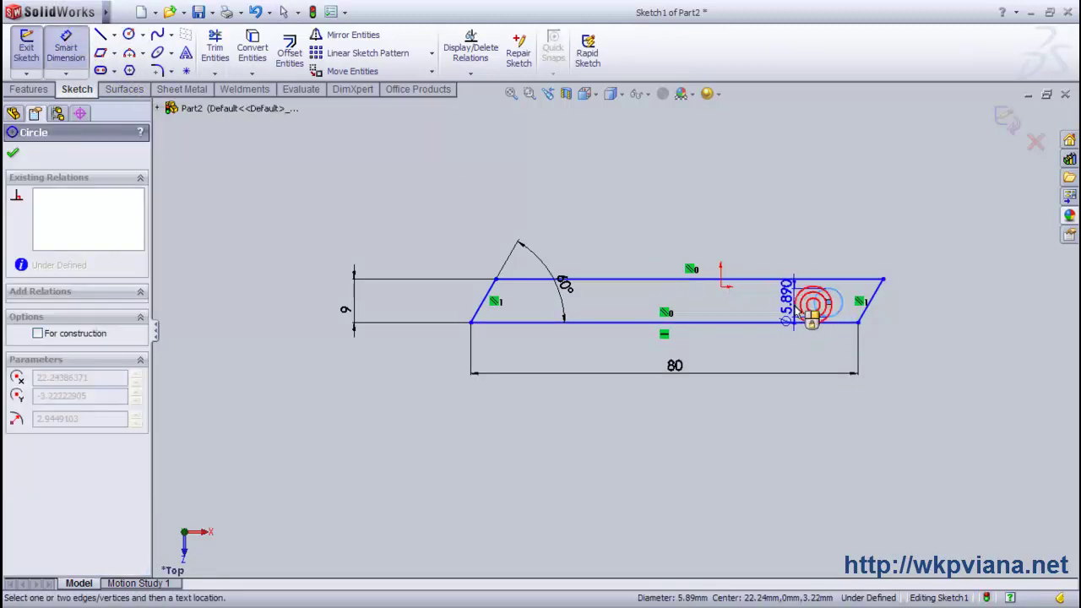
{"action": "left_click", "coordinate": [808, 309]}
{"action": "key", "text": "Return"}
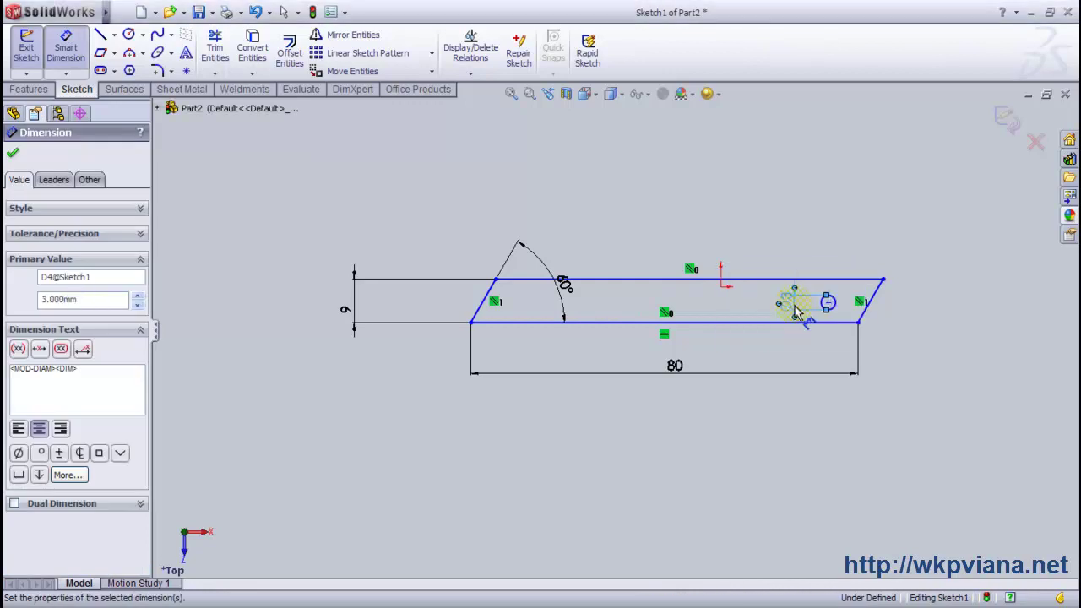
Locate the hole 10.5 mm horizontally and 5.5 mm vertically from the upper-right corner
{"action": "scroll", "coordinate": [941, 330], "scroll_direction": "down", "scroll_amount": 2}
{"action": "scroll", "coordinate": [757, 297], "scroll_direction": "down", "scroll_amount": 1}
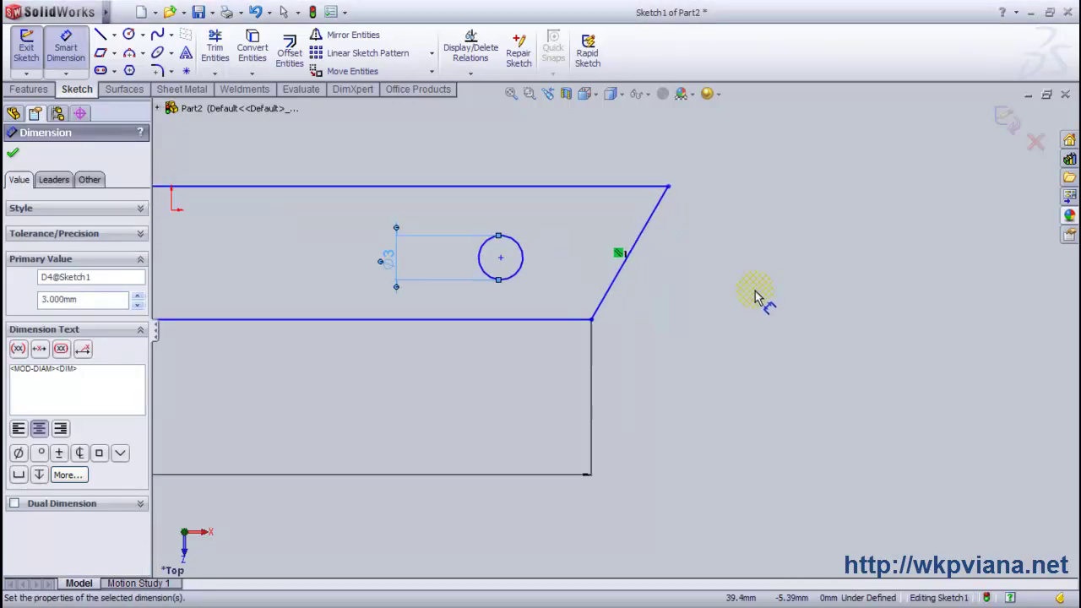
{"action": "left_click", "coordinate": [500, 258]}
{"action": "left_click", "coordinate": [667, 187]}
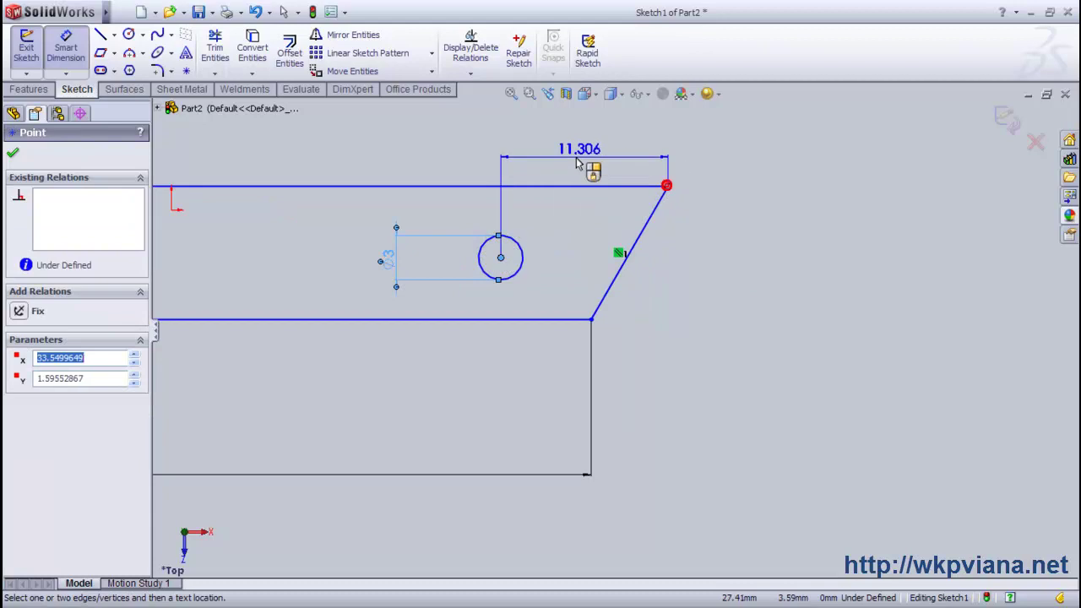
{"action": "left_click", "coordinate": [557, 160]}
{"action": "type", "text": "10.5"}
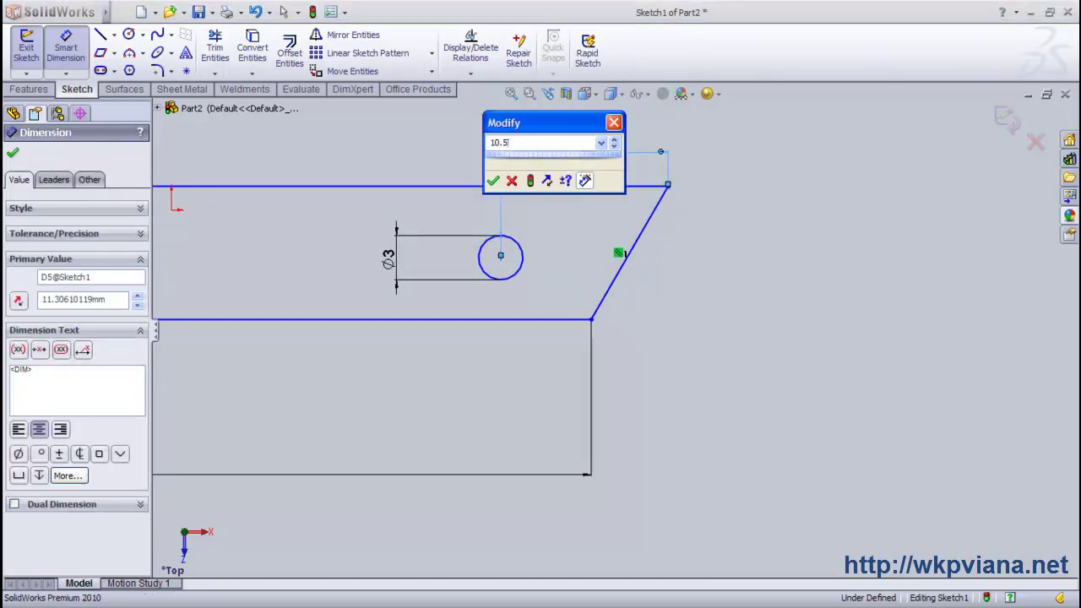
{"action": "key", "text": "Return"}
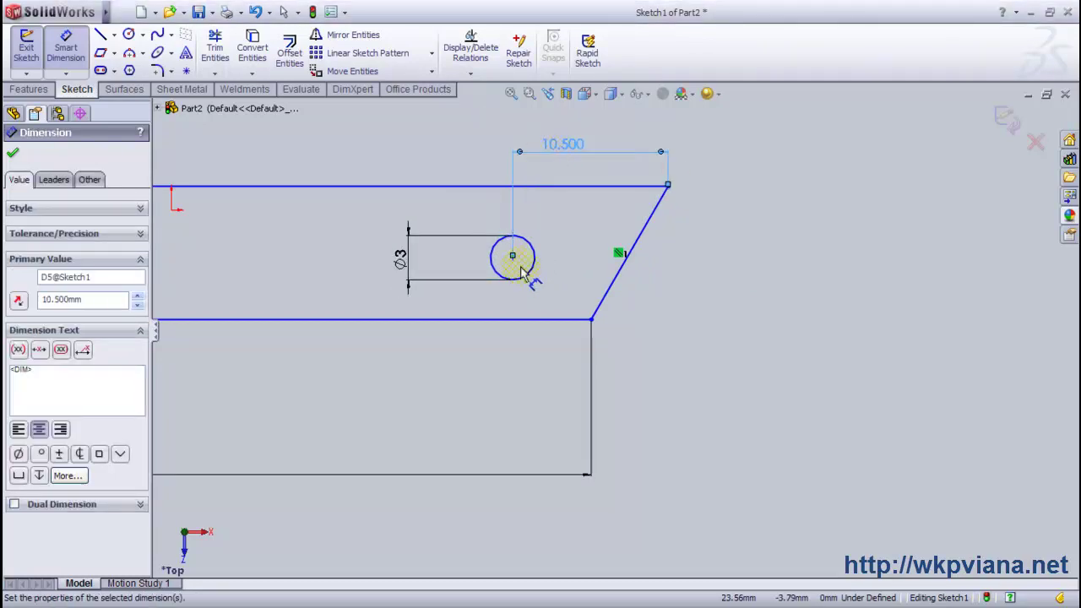
{"action": "left_click", "coordinate": [512, 257]}
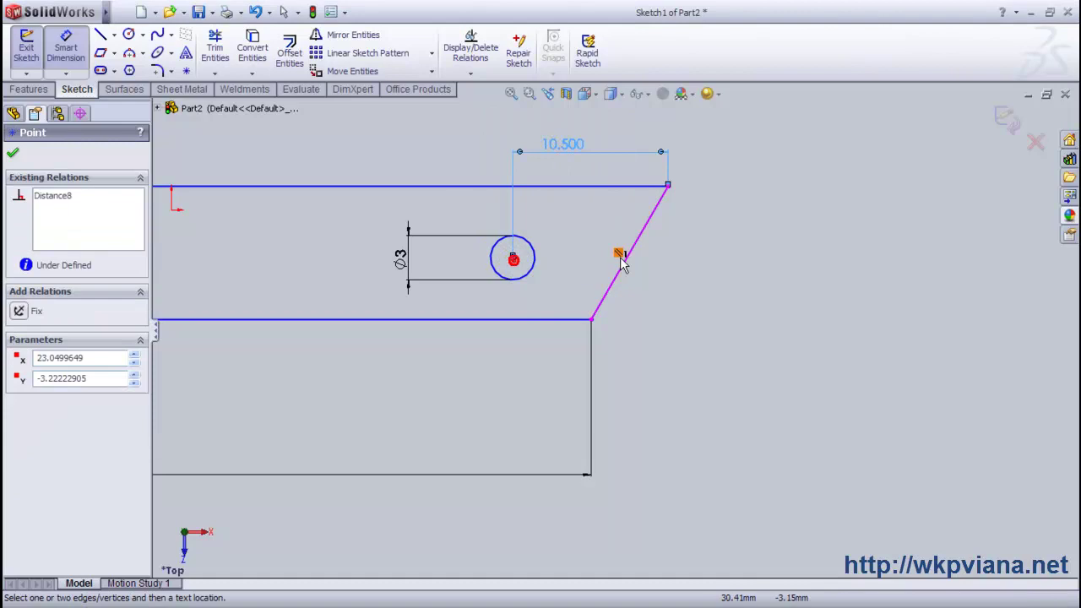
{"action": "left_click", "coordinate": [667, 188]}
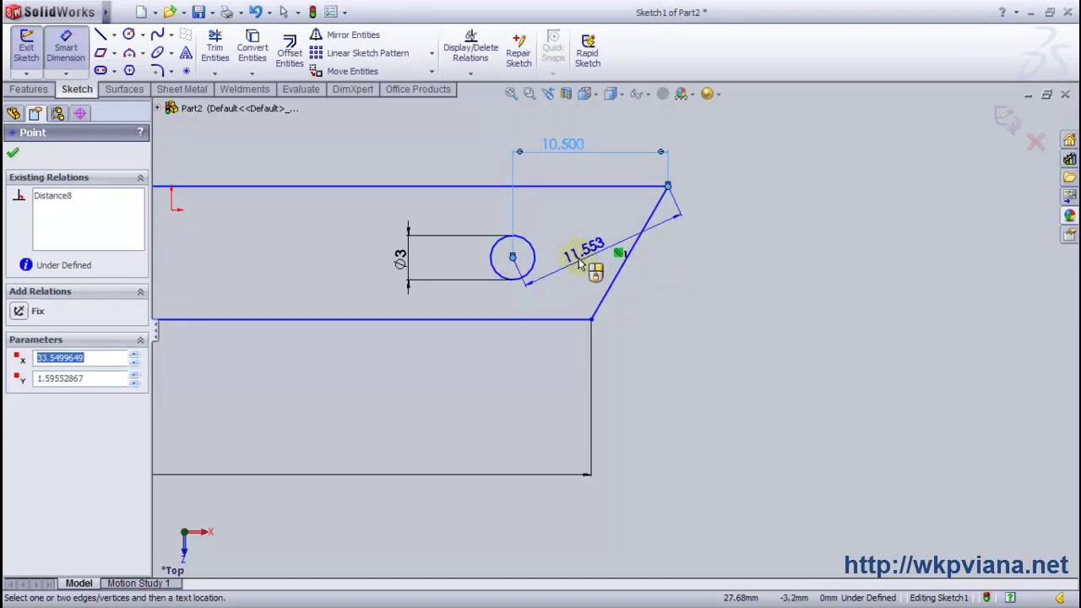
{"action": "left_click", "coordinate": [781, 257]}
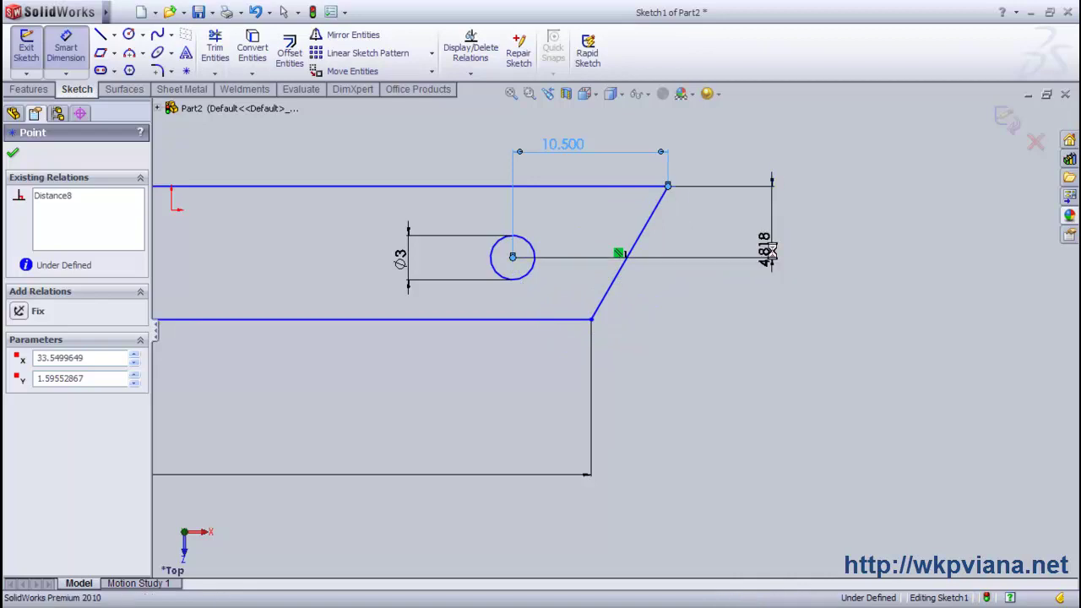
{"action": "type", "text": "5.5"}
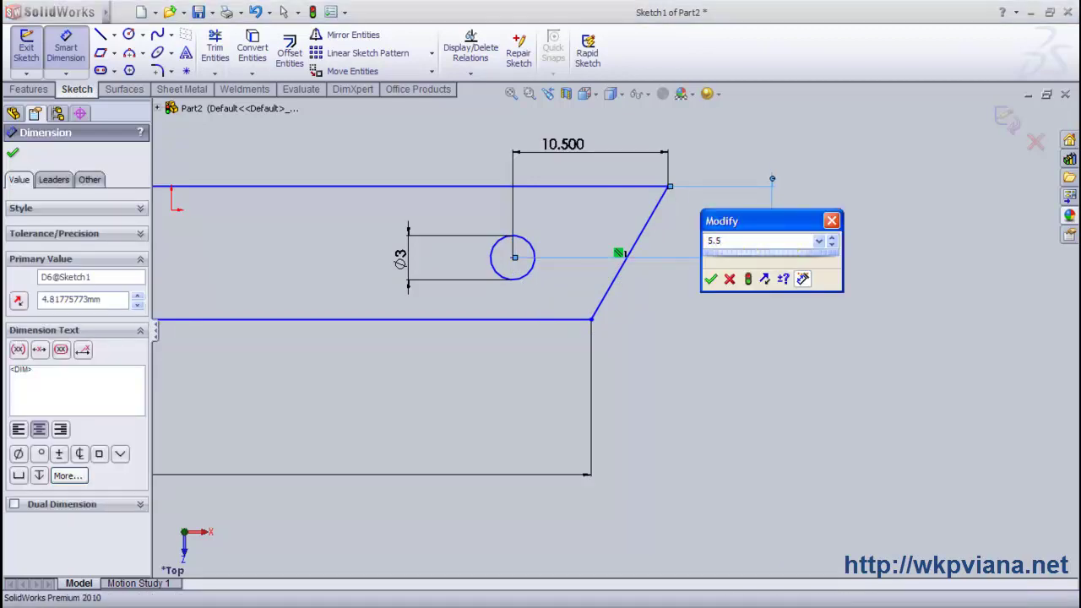
{"action": "key", "text": "Return"}
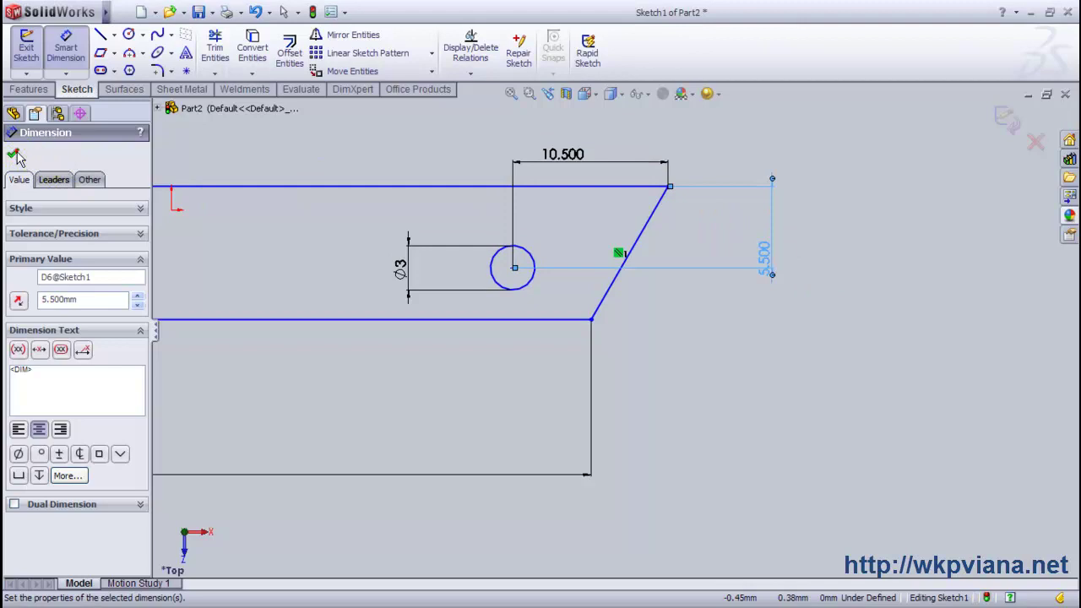
{"action": "left_click", "coordinate": [15, 154]}
{"action": "key", "text": "f"}
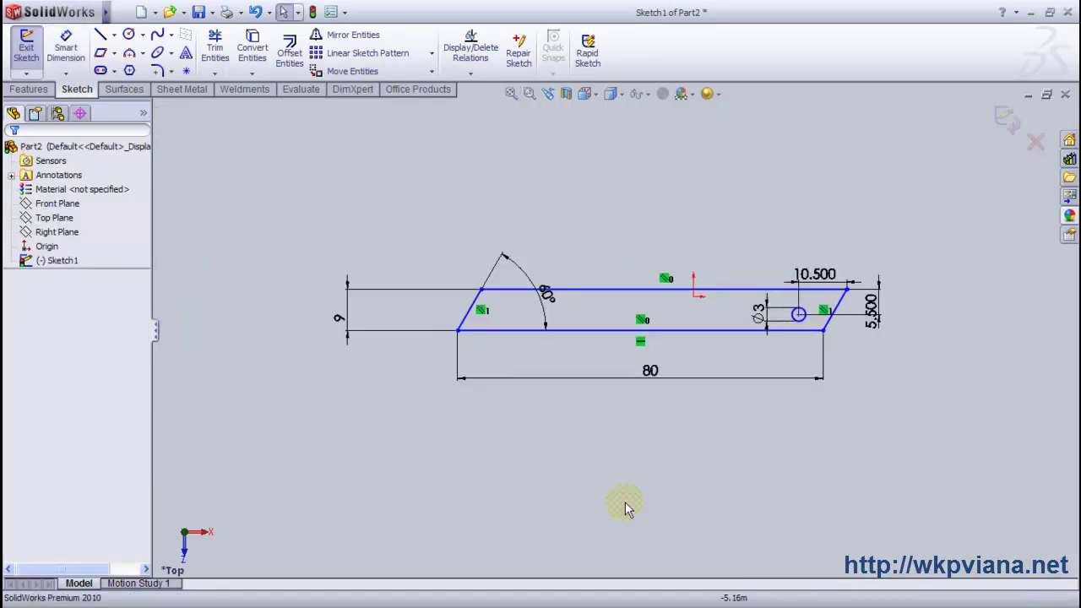
{"action": "right_click_drag", "start_coordinate": [687, 471], "coordinate": [717, 444]}
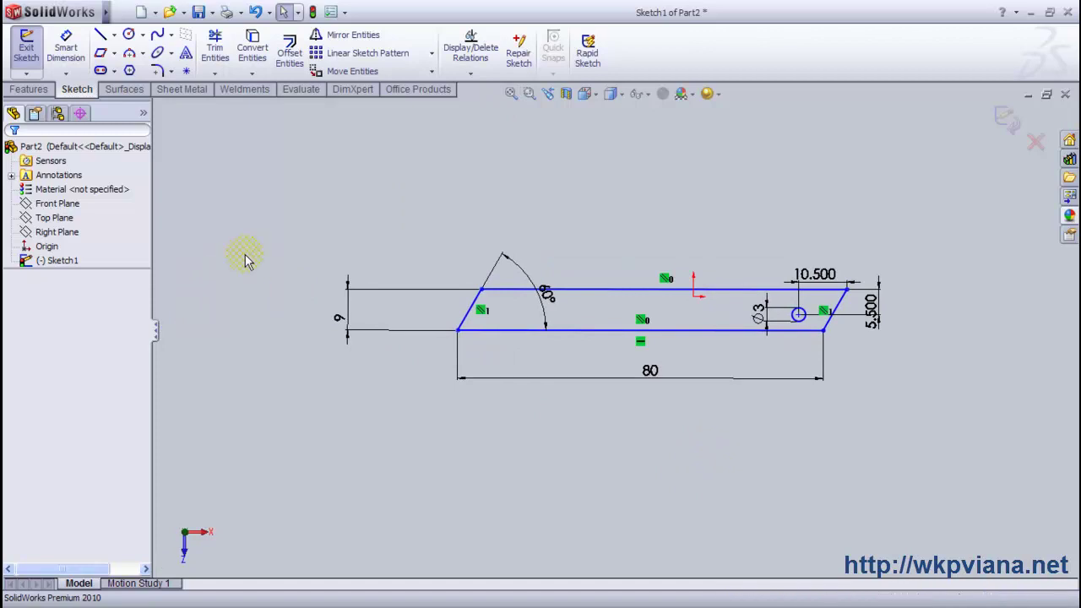
Extrude the sketch Mid Plane into a thin plate, Boss-Extrude1, with the hole through it
{"action": "left_click", "coordinate": [28, 88]}
{"action": "left_click", "coordinate": [28, 52]}
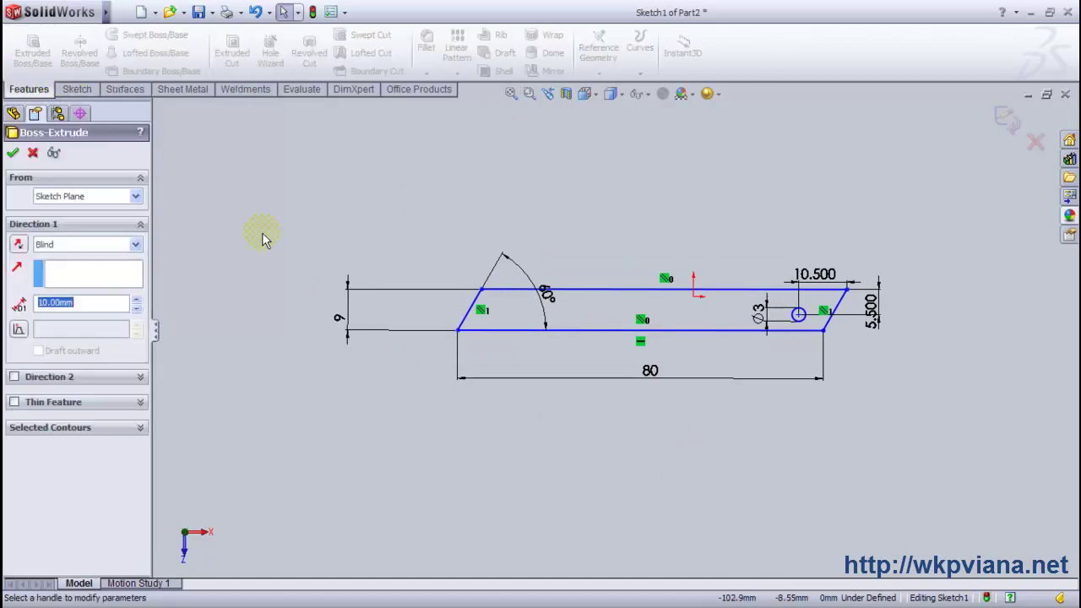
{"action": "left_click", "coordinate": [66, 253]}
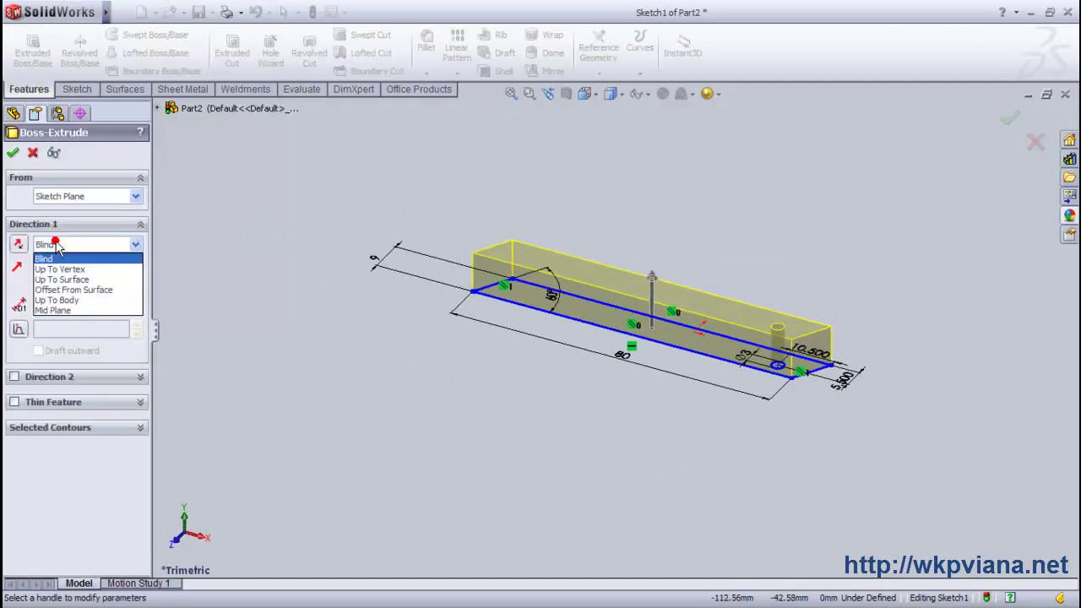
{"action": "left_click", "coordinate": [70, 311]}
{"action": "type", "text": "0.4"}
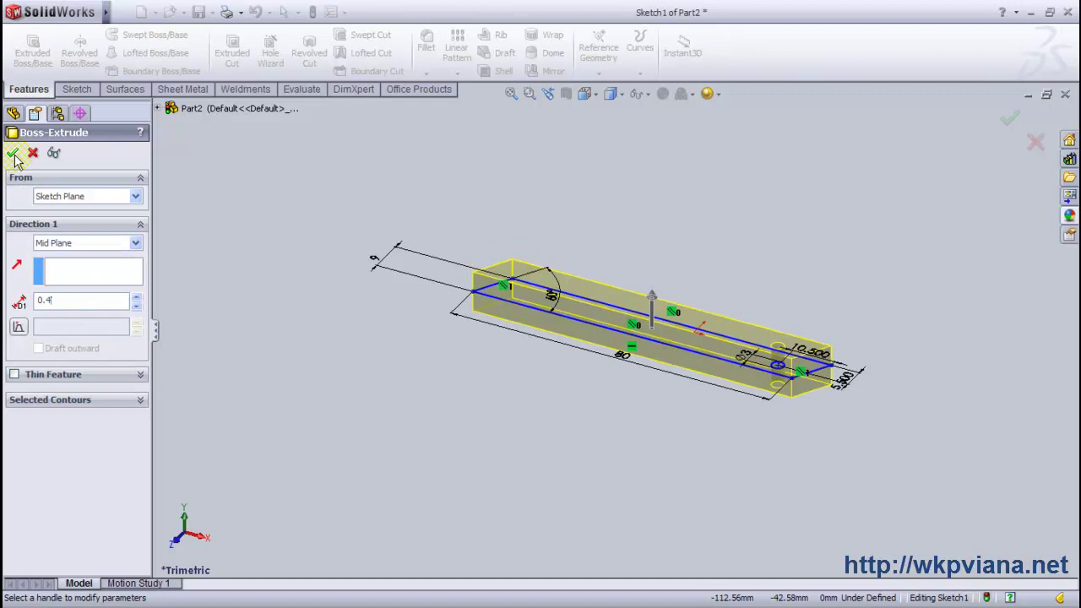
{"action": "left_click", "coordinate": [13, 155]}
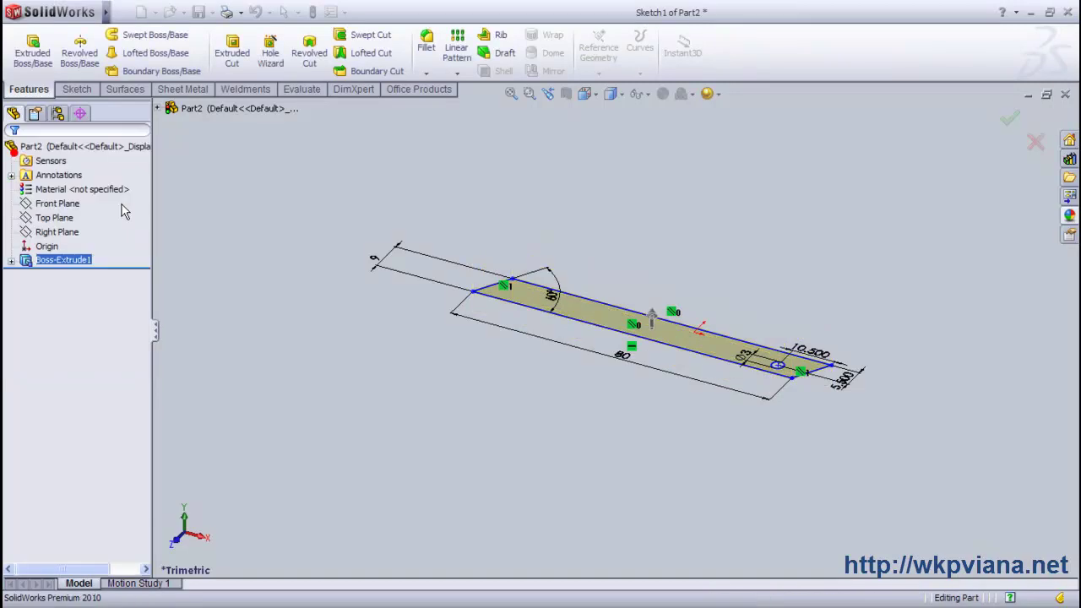
{"action": "left_click", "coordinate": [511, 100]}
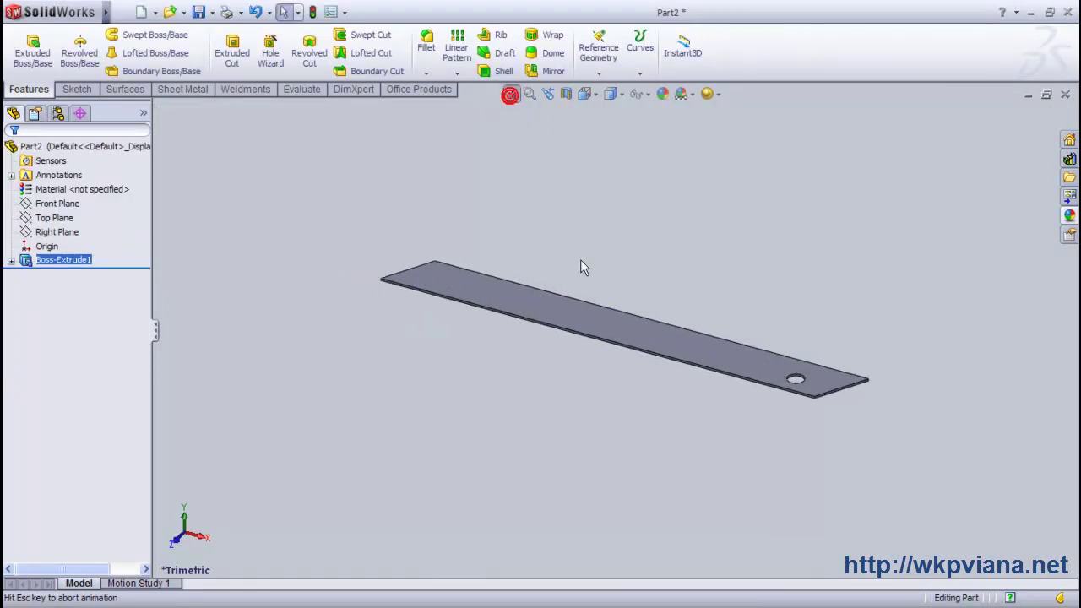
{"action": "mouse_move", "coordinate": [586, 249]}
{"action": "middle_mouse_down"}
{"action": "mouse_move", "coordinate": [636, 339]}
{"action": "mouse_move", "coordinate": [605, 388]}
{"action": "mouse_move", "coordinate": [571, 384]}
{"action": "middle_mouse_up"}
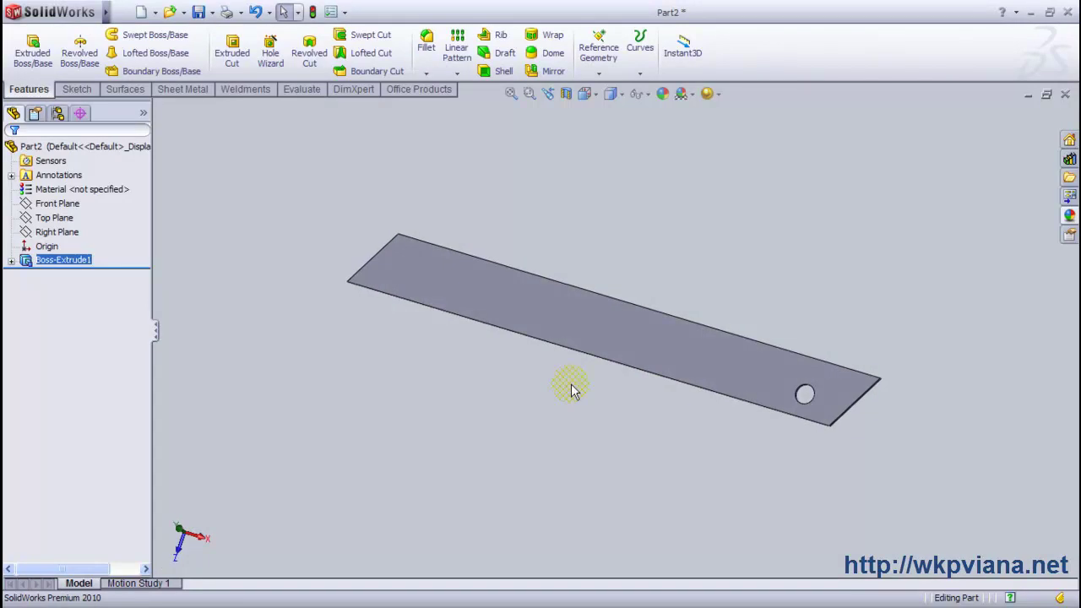
Start a new sketch on the plate's thin end face
{"action": "mouse_move", "coordinate": [412, 300]}
{"action": "middle_mouse_down"}
{"action": "mouse_move", "coordinate": [536, 381]}
{"action": "mouse_move", "coordinate": [543, 405]}
{"action": "mouse_move", "coordinate": [564, 372]}
{"action": "mouse_move", "coordinate": [481, 341]}
{"action": "middle_mouse_up"}
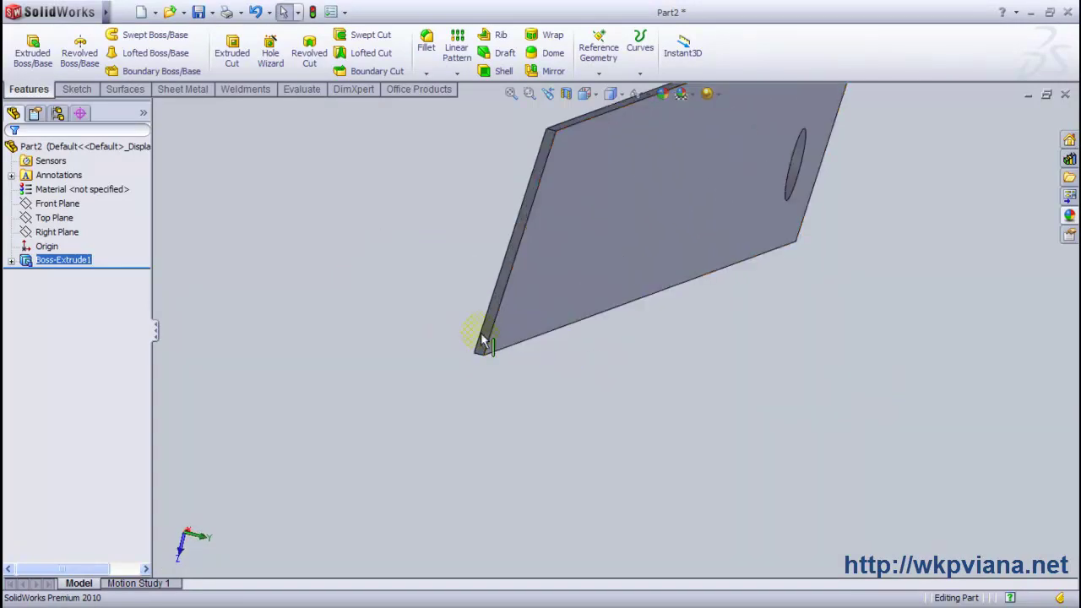
{"action": "left_click", "coordinate": [487, 335]}
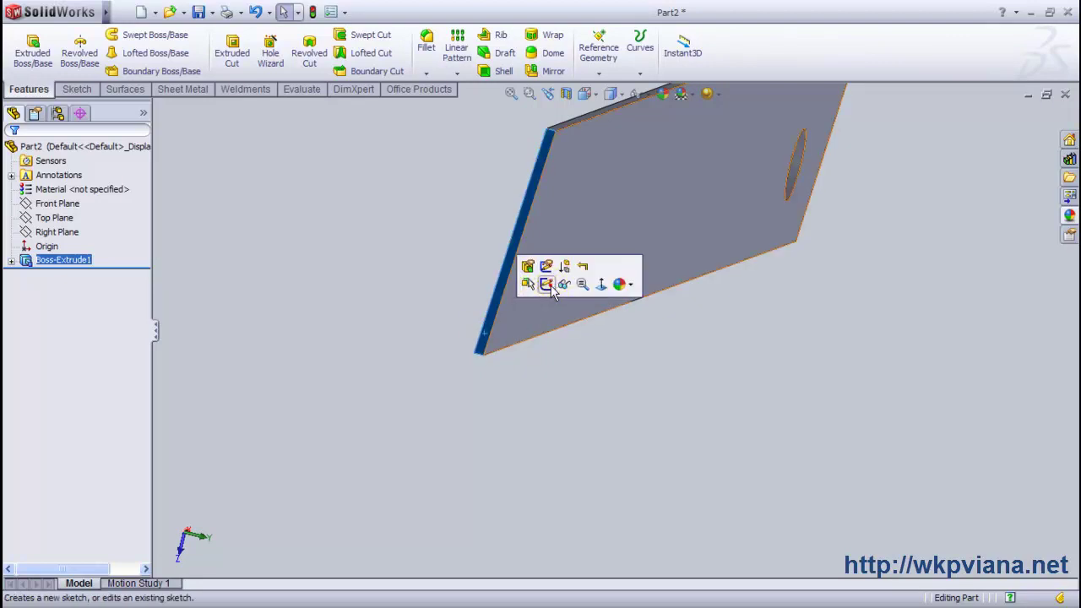
{"action": "left_click", "coordinate": [547, 283]}
{"action": "scroll", "coordinate": [521, 301], "scroll_direction": "up", "scroll_amount": 3}
{"action": "scroll", "coordinate": [544, 282], "scroll_direction": "down", "scroll_amount": 2}
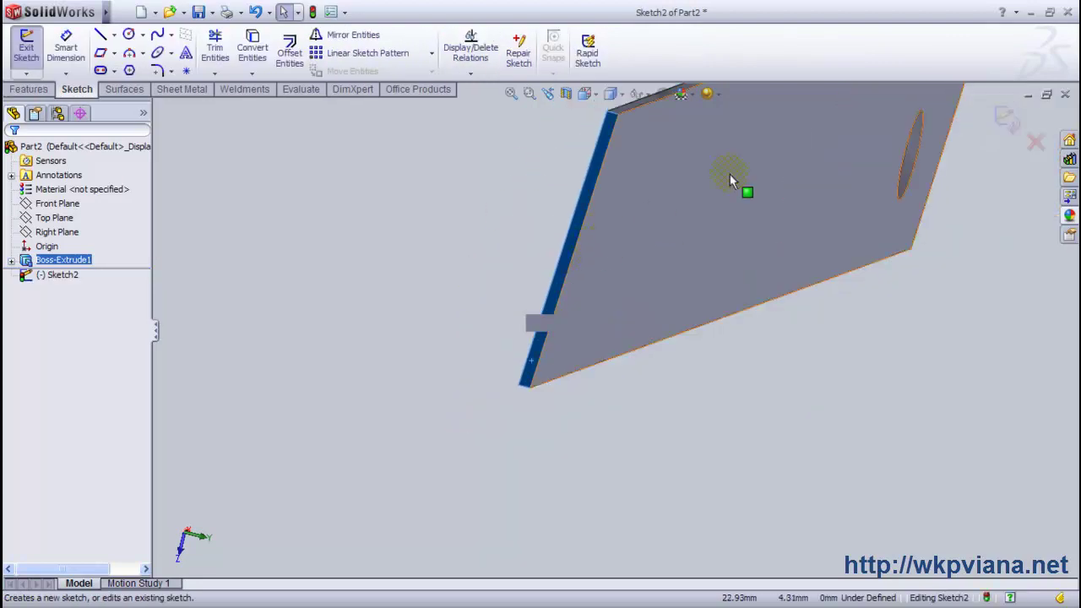
{"action": "scroll", "coordinate": [749, 150], "scroll_direction": "up", "scroll_amount": 2}
Draw a centerline from the end face's top corner to its bottom corner
{"action": "left_click", "coordinate": [114, 38]}
{"action": "left_click", "coordinate": [126, 66]}
{"action": "left_click", "coordinate": [576, 114]}
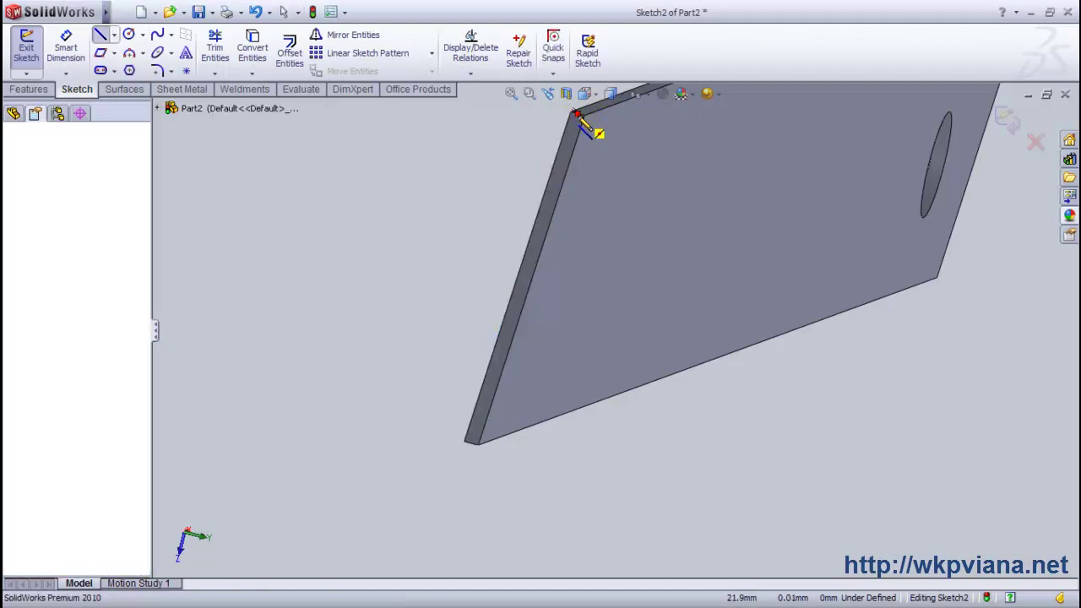
{"action": "left_click", "coordinate": [470, 442]}
{"action": "right_click", "coordinate": [422, 342]}
{"action": "left_click", "coordinate": [453, 293]}
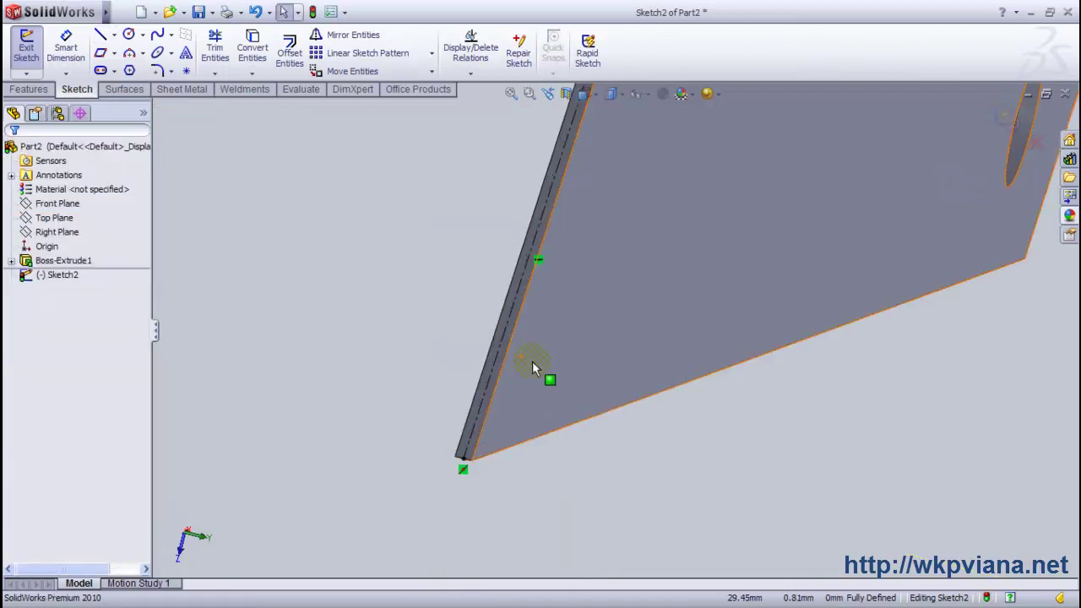
{"action": "scroll", "coordinate": [532, 369], "scroll_direction": "down", "scroll_amount": 3}
Add a short construction centerline across the face near its bottom edge
{"action": "left_click", "coordinate": [113, 34]}
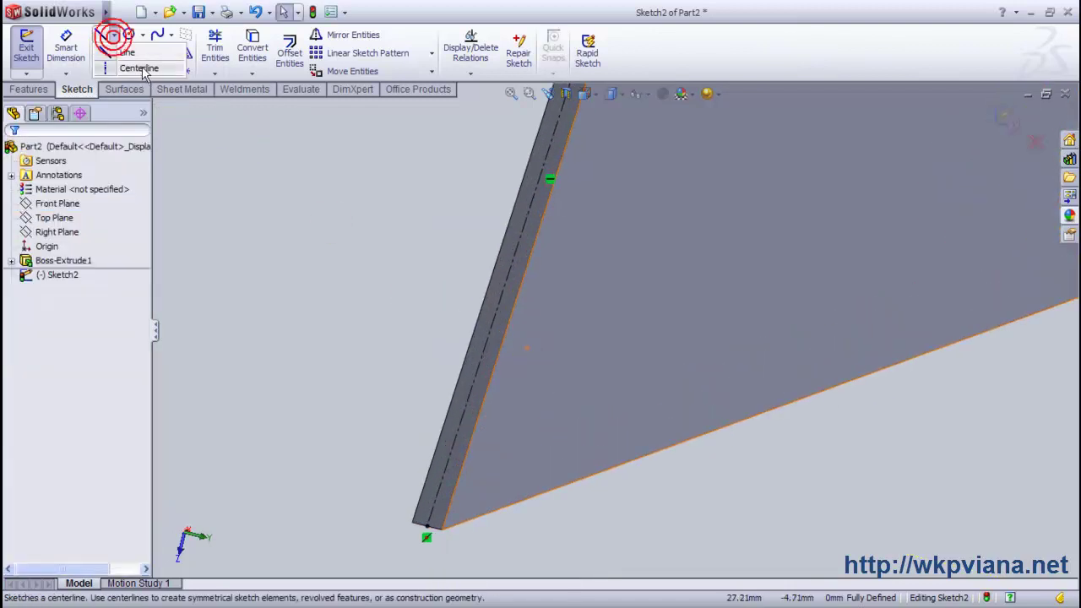
{"action": "left_click", "coordinate": [127, 65]}
{"action": "left_click", "coordinate": [470, 433]}
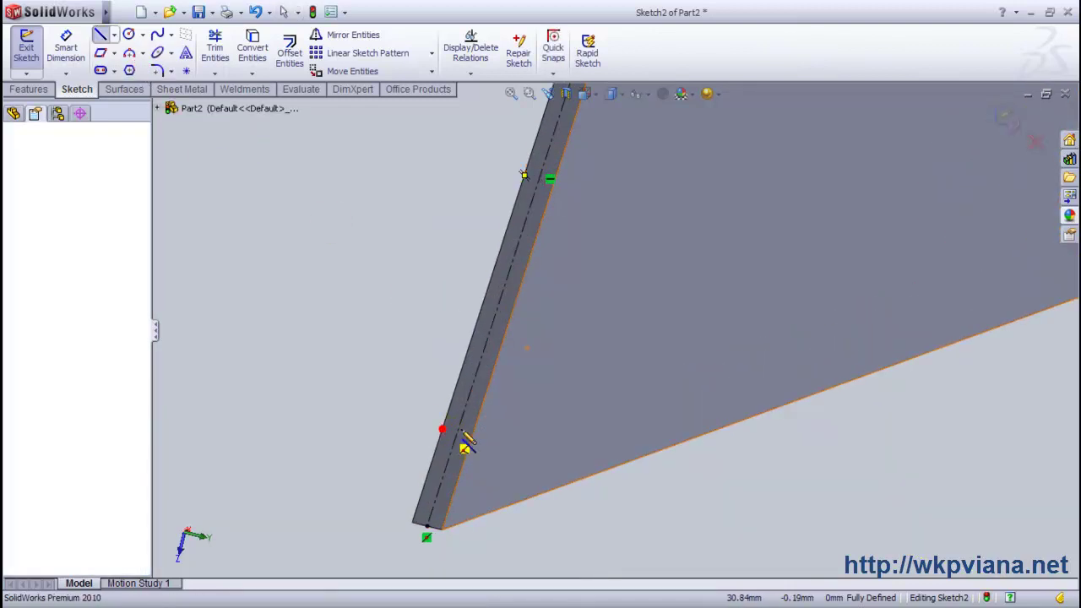
{"action": "left_click", "coordinate": [470, 437]}
{"action": "right_click", "coordinate": [400, 285]}
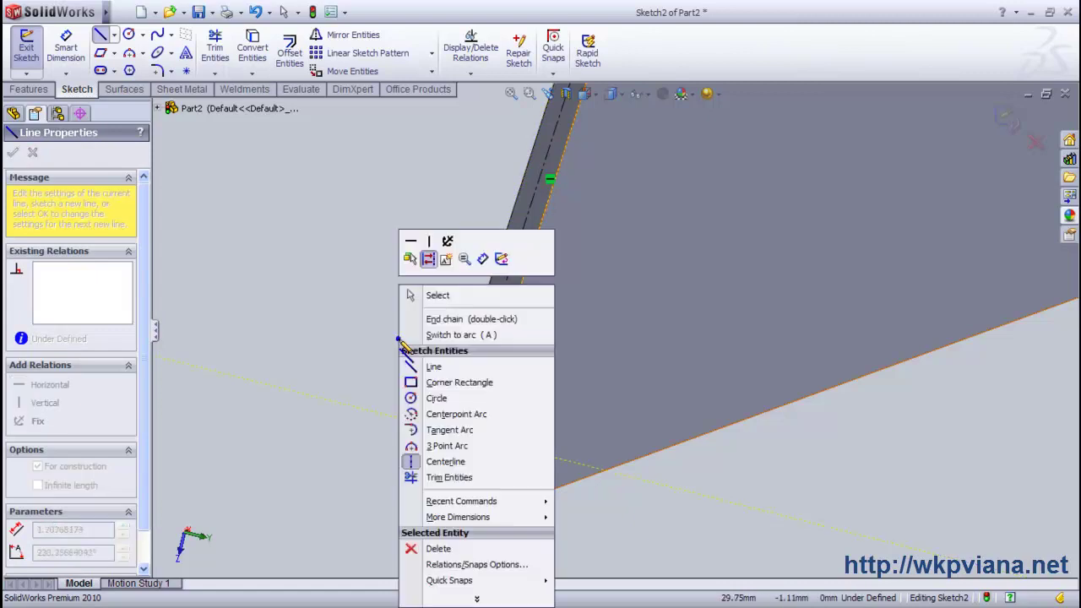
{"action": "left_click", "coordinate": [437, 295]}
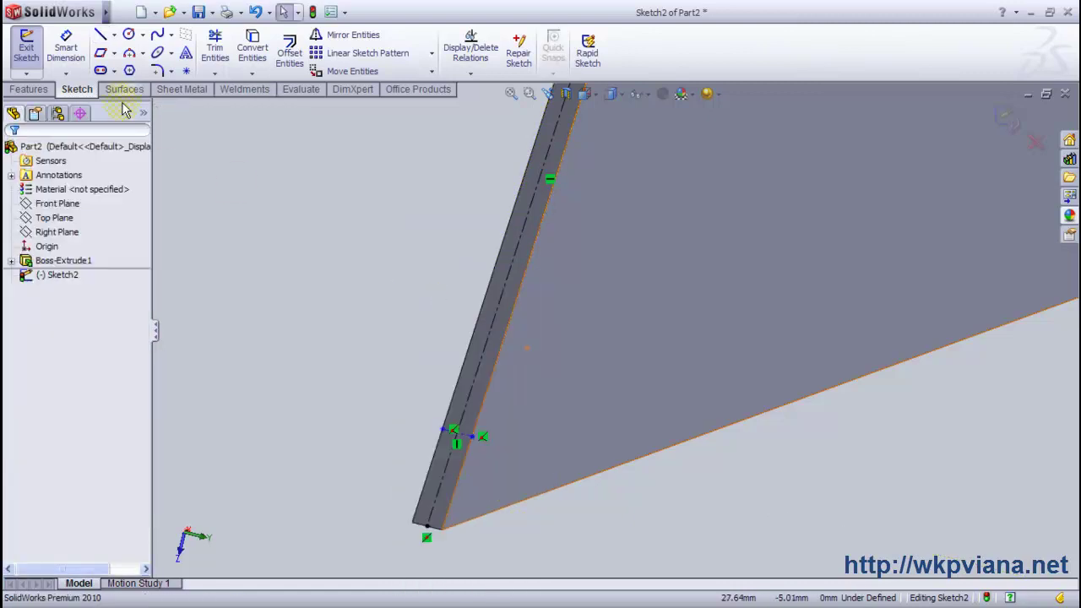
{"action": "left_click", "coordinate": [65, 48]}
{"action": "scroll", "coordinate": [481, 426], "scroll_direction": "down", "scroll_amount": 2}
{"action": "scroll", "coordinate": [477, 418], "scroll_direction": "down", "scroll_amount": 2}
Dimension the short cross line 1 mm from the plate's end edge
{"action": "left_click", "coordinate": [477, 416]}
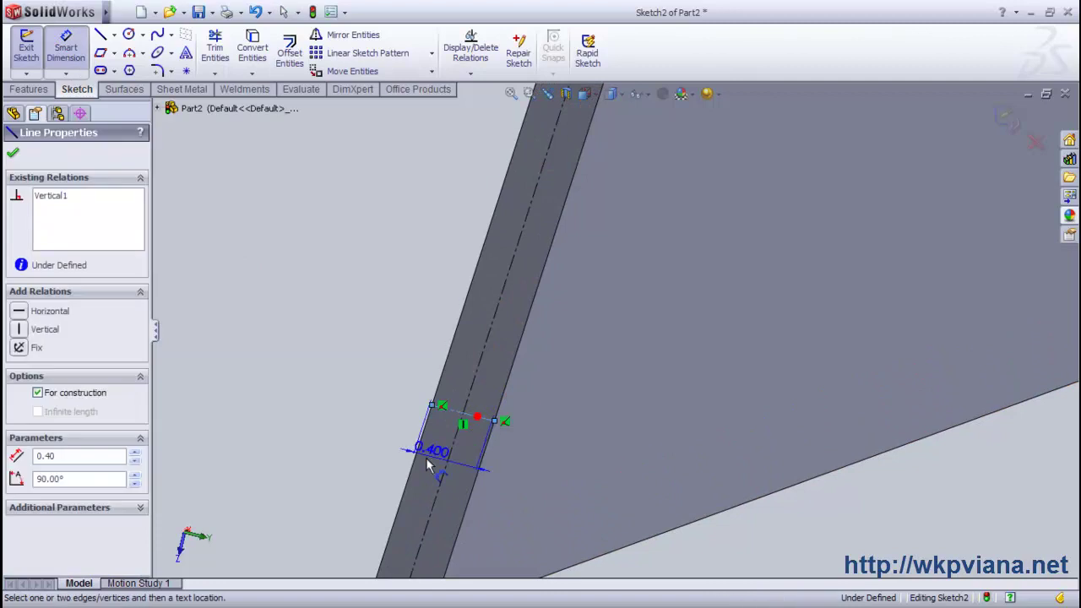
{"action": "scroll", "coordinate": [444, 507], "scroll_direction": "up", "scroll_amount": 2}
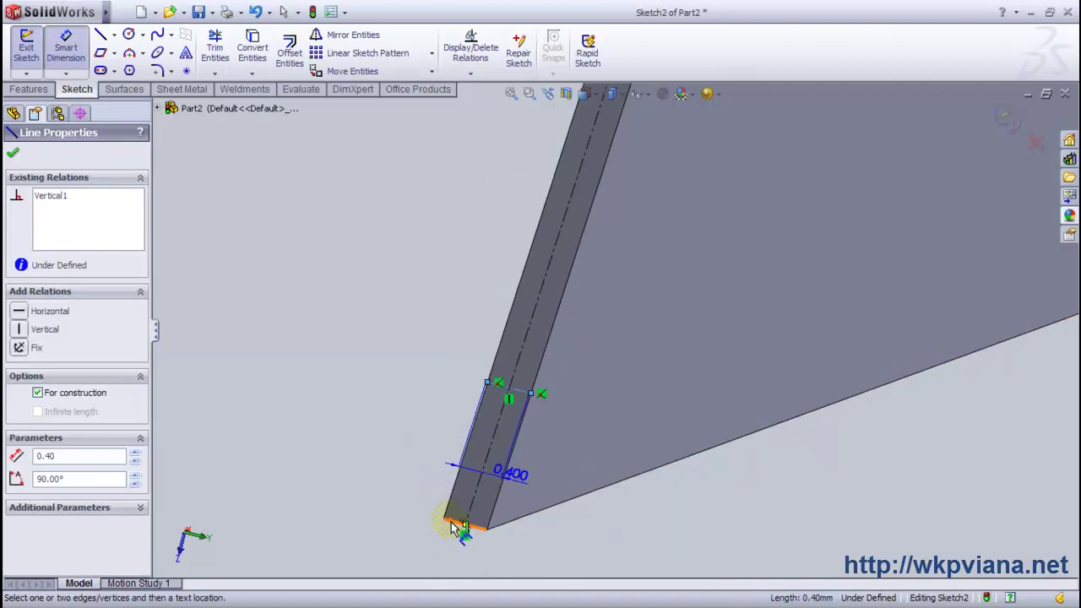
{"action": "left_click", "coordinate": [454, 527]}
{"action": "left_click", "coordinate": [336, 445]}
{"action": "type", "text": "1"}
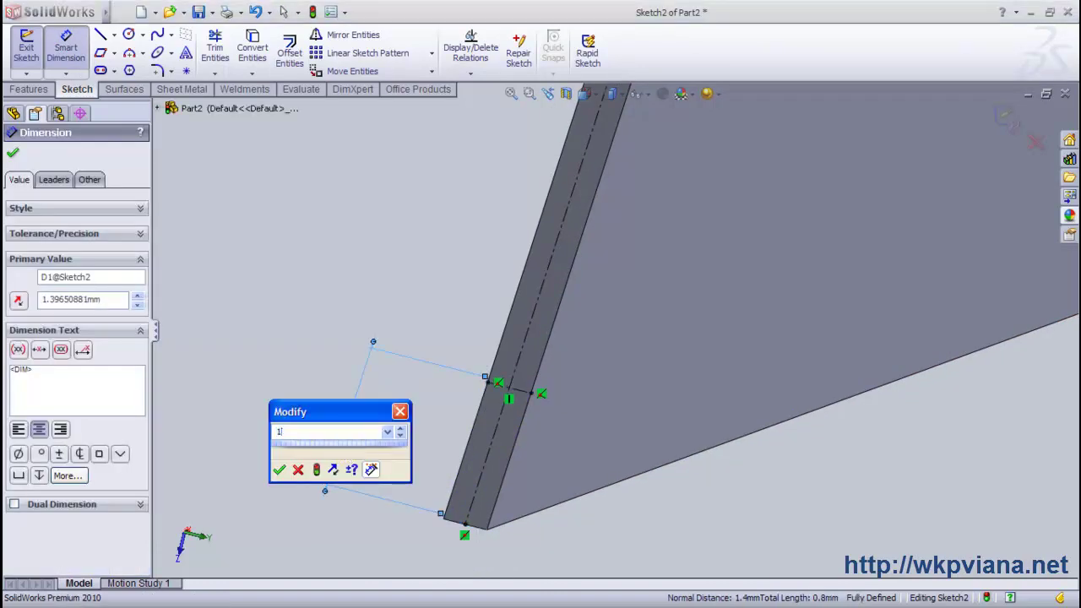
{"action": "key", "text": "Return"}
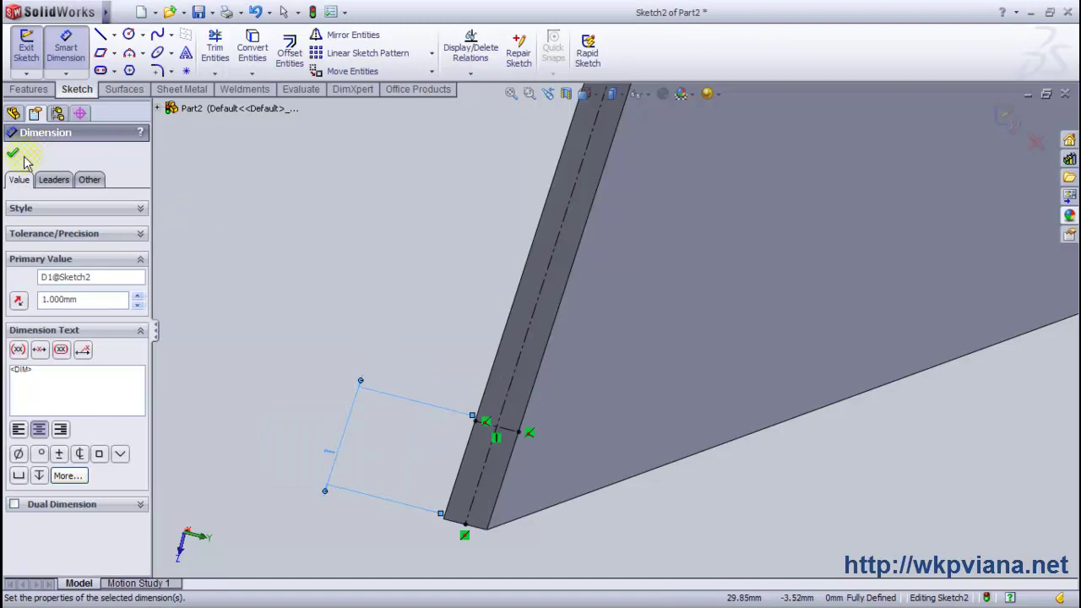
{"action": "left_click", "coordinate": [17, 155]}
Draw a closed notch outline around the corner with lines and exit the sketch
{"action": "middle_click_drag", "start_coordinate": [403, 316], "coordinate": [417, 317]}
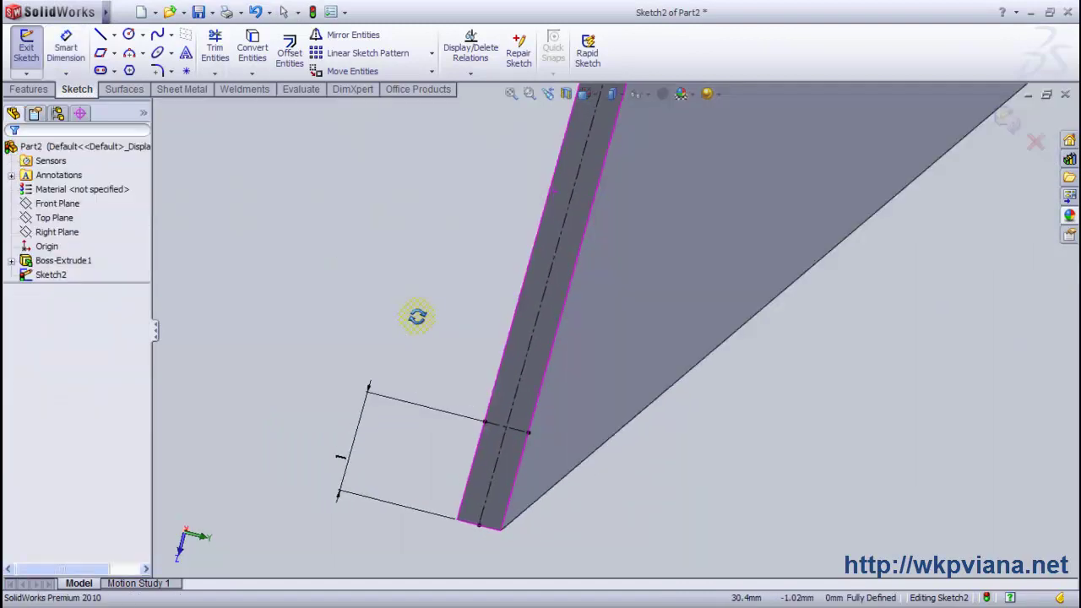
{"action": "mouse_move", "coordinate": [455, 354]}
{"action": "middle_mouse_down"}
{"action": "mouse_move", "coordinate": [507, 461]}
{"action": "mouse_move", "coordinate": [570, 413]}
{"action": "mouse_move", "coordinate": [595, 361]}
{"action": "middle_mouse_up"}
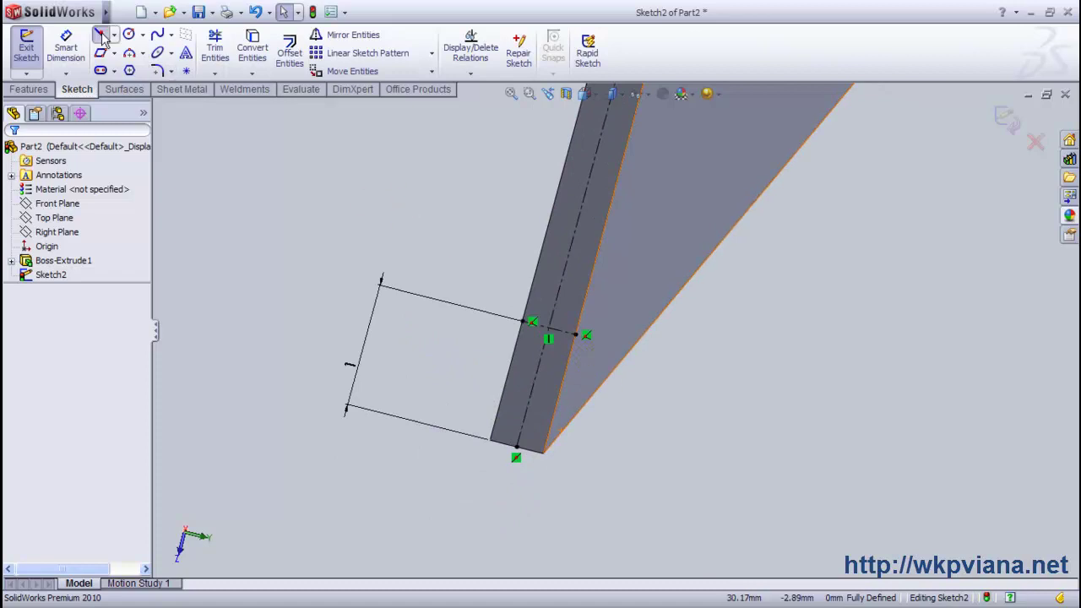
{"action": "left_click", "coordinate": [100, 35]}
{"action": "left_click", "coordinate": [575, 335]}
{"action": "left_click", "coordinate": [516, 445]}
{"action": "left_click", "coordinate": [524, 322]}
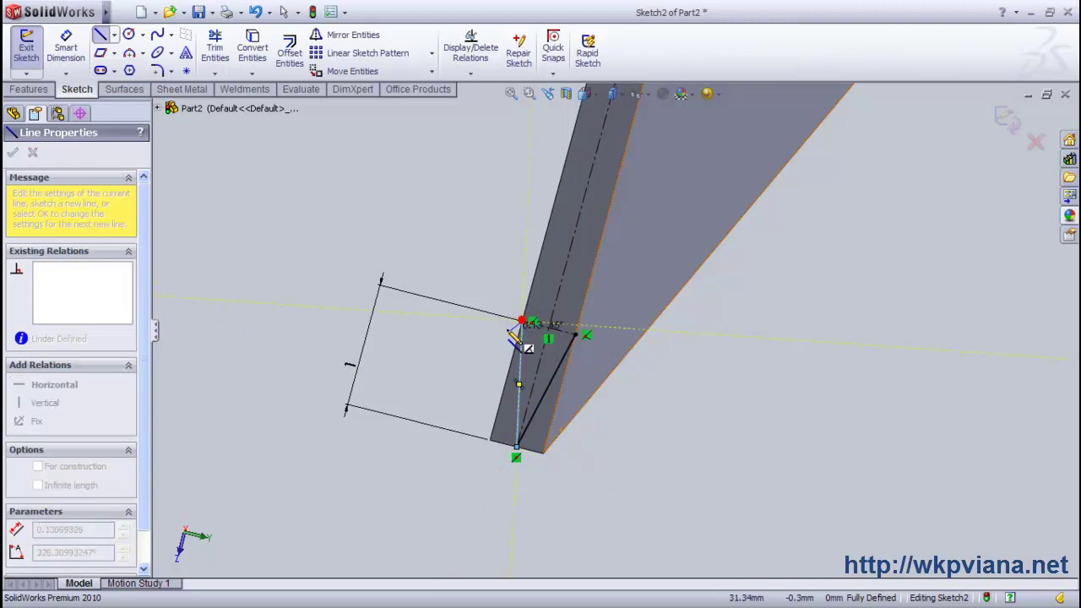
{"action": "left_click", "coordinate": [456, 465]}
{"action": "left_click", "coordinate": [554, 496]}
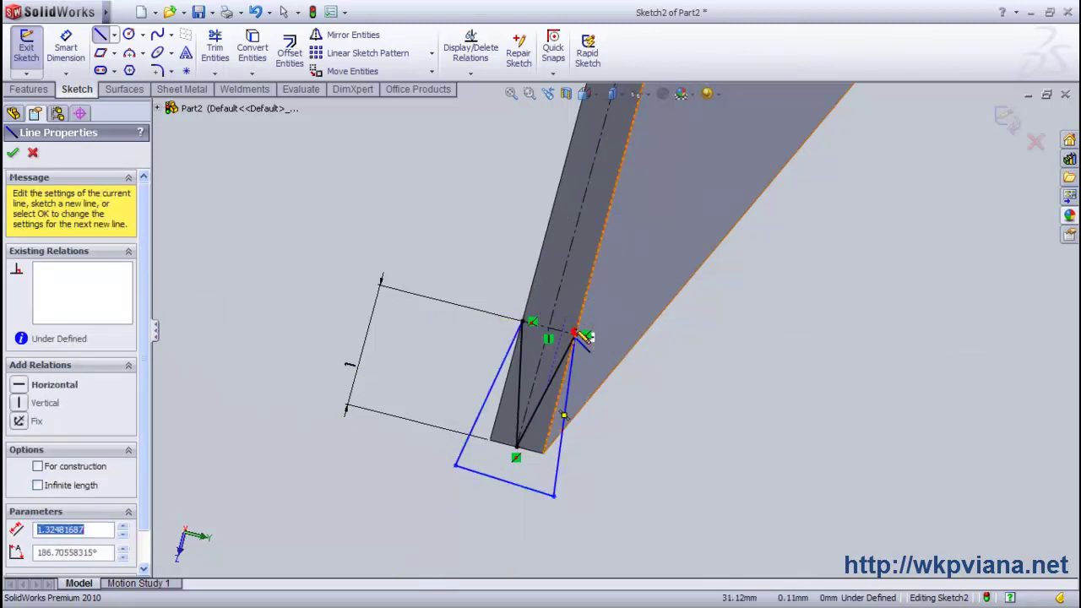
{"action": "right_click", "coordinate": [496, 253]}
{"action": "left_click", "coordinate": [532, 261]}
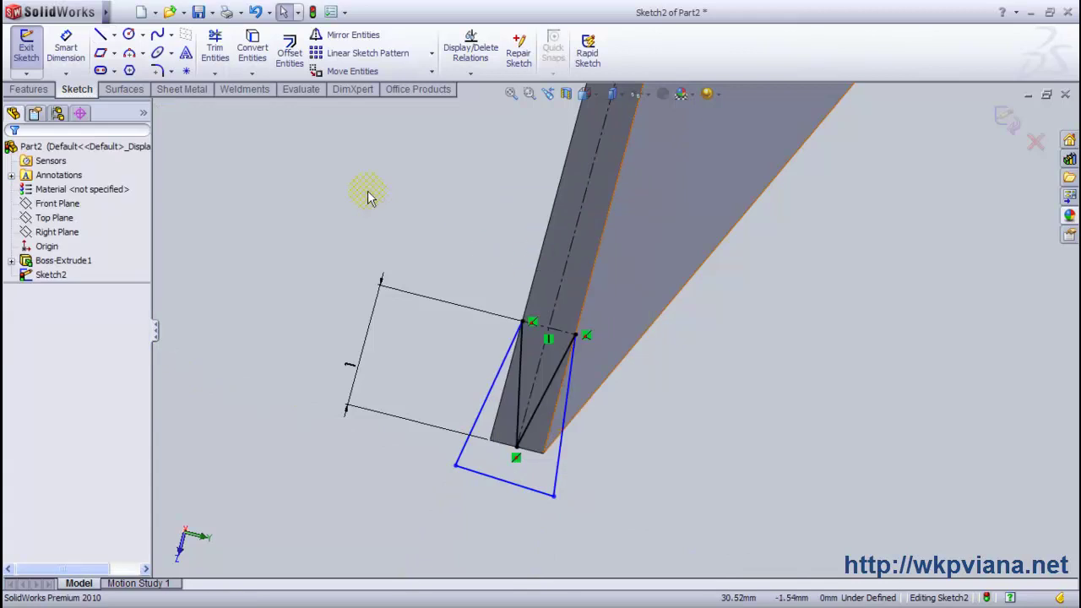
{"action": "left_click", "coordinate": [34, 59]}
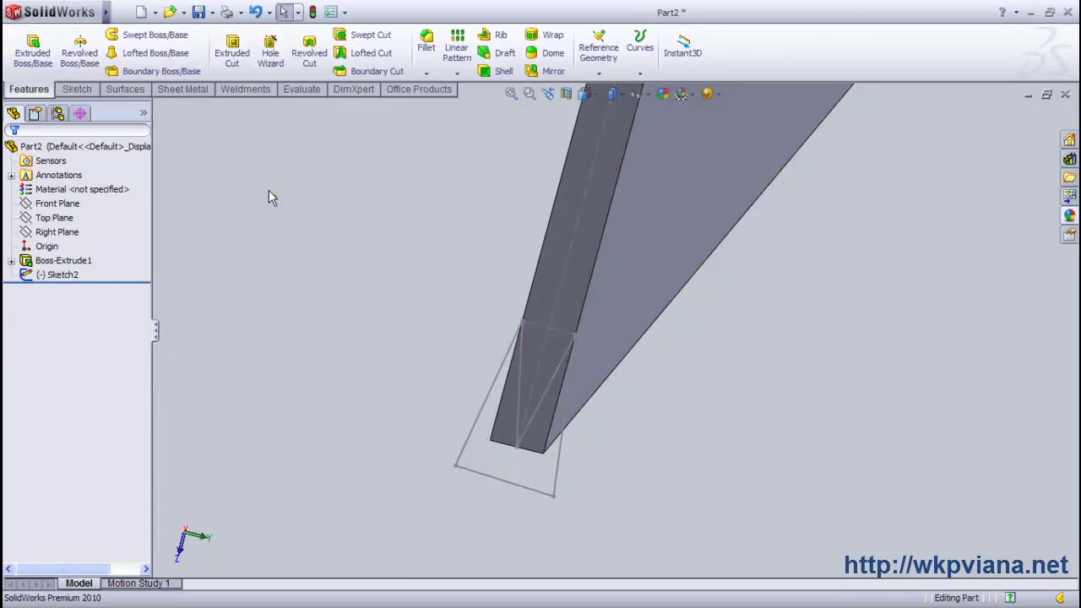
Swept-cut Sketch2's profile along the plate's lower long edge to bevel the cutting edge
{"action": "key", "text": "f"}
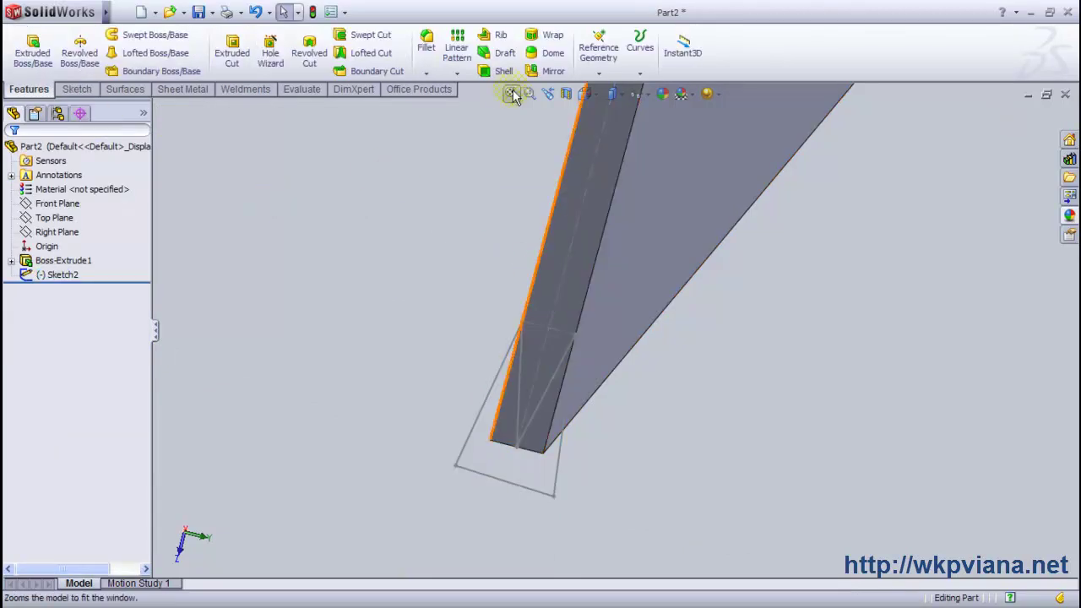
{"action": "left_click", "coordinate": [746, 430]}
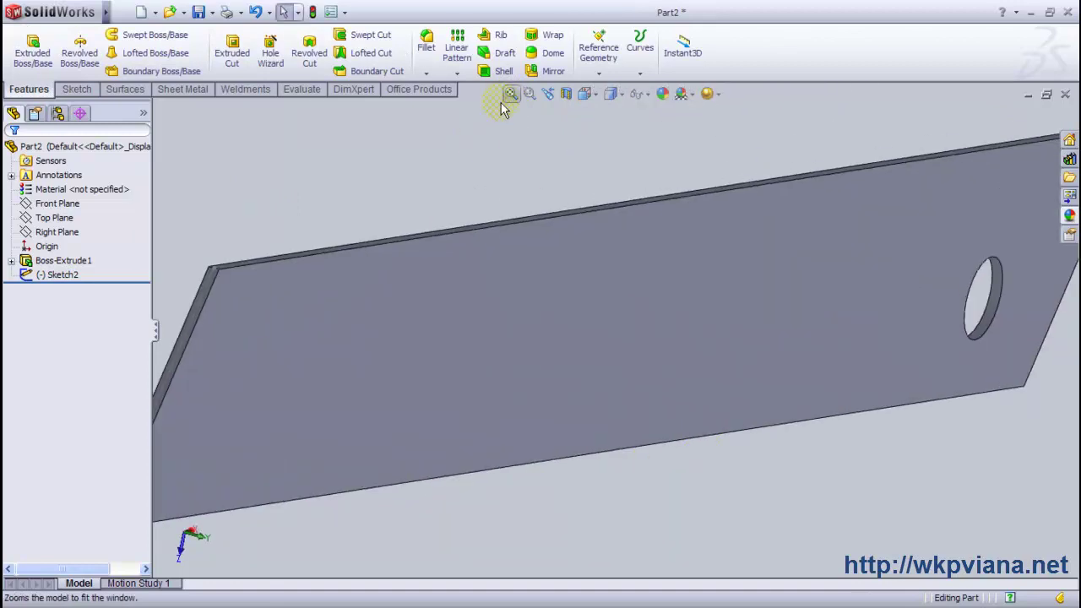
{"action": "left_click", "coordinate": [511, 93]}
{"action": "middle_click_drag", "start_coordinate": [544, 494], "coordinate": [513, 495]}
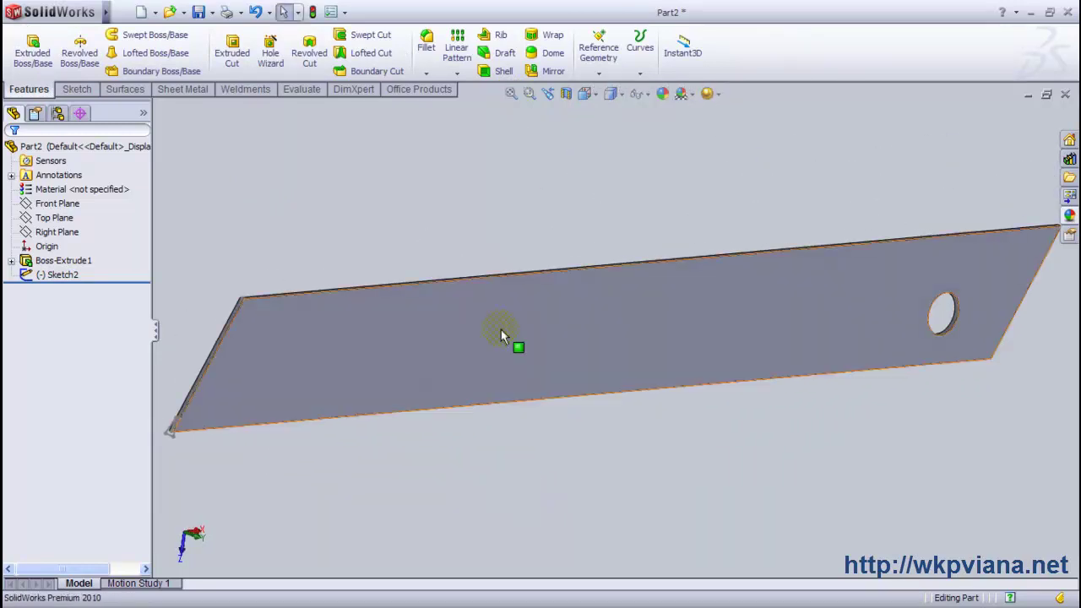
{"action": "middle_click_drag", "start_coordinate": [275, 375], "coordinate": [206, 426], "text": "ctrl"}
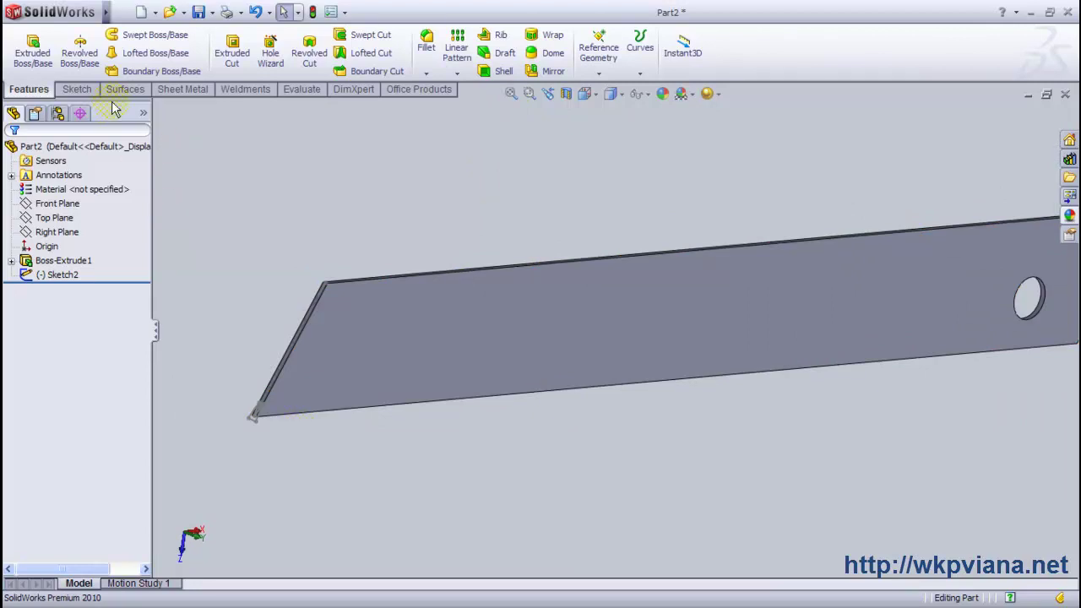
{"action": "left_click", "coordinate": [369, 34]}
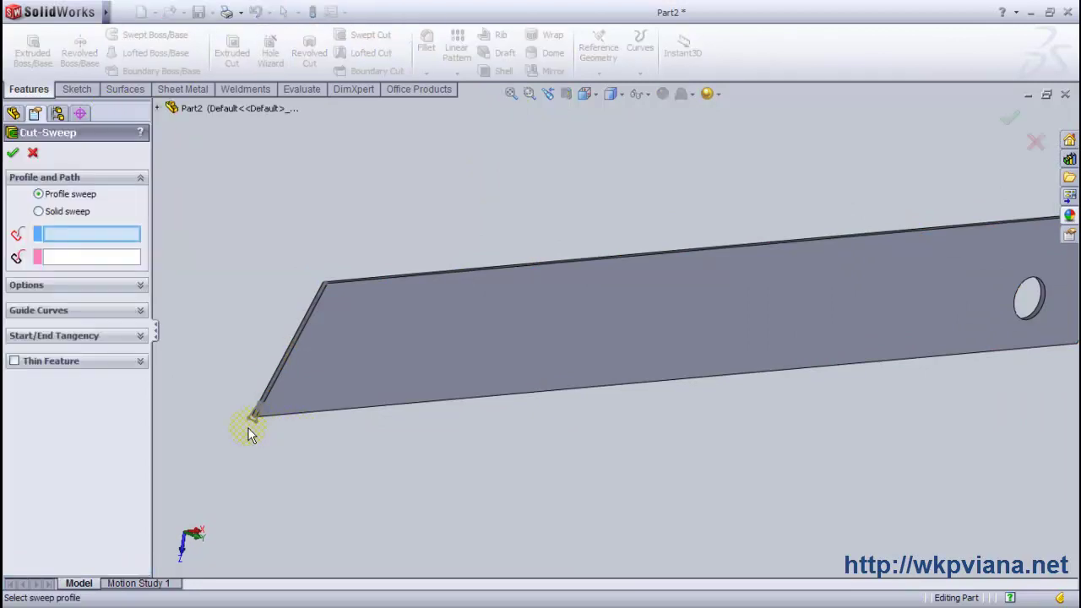
{"action": "scroll", "coordinate": [253, 426], "scroll_direction": "down", "scroll_amount": 3}
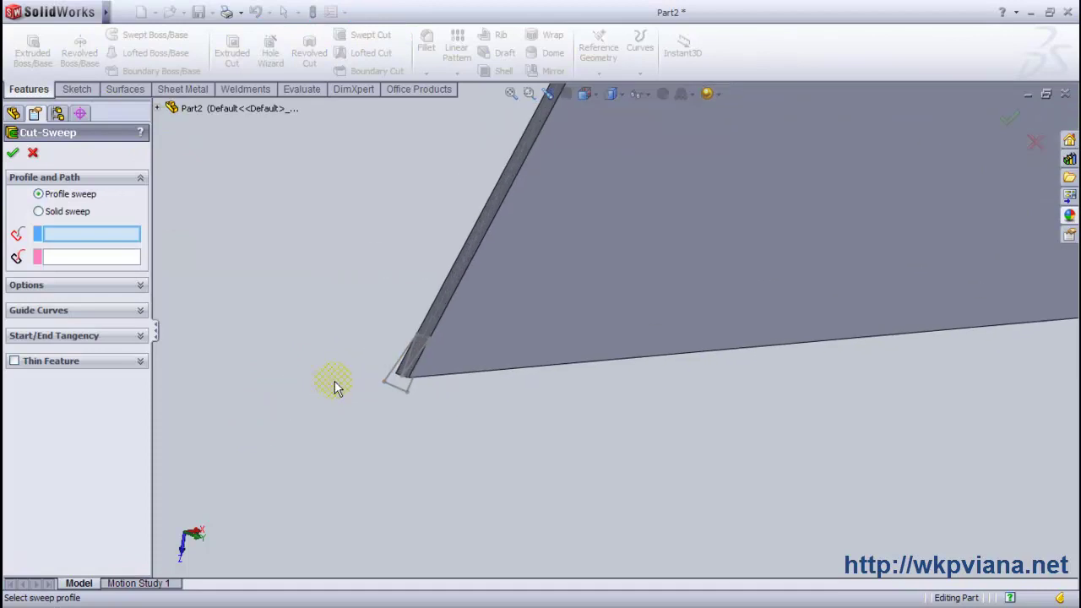
{"action": "left_click", "coordinate": [403, 395]}
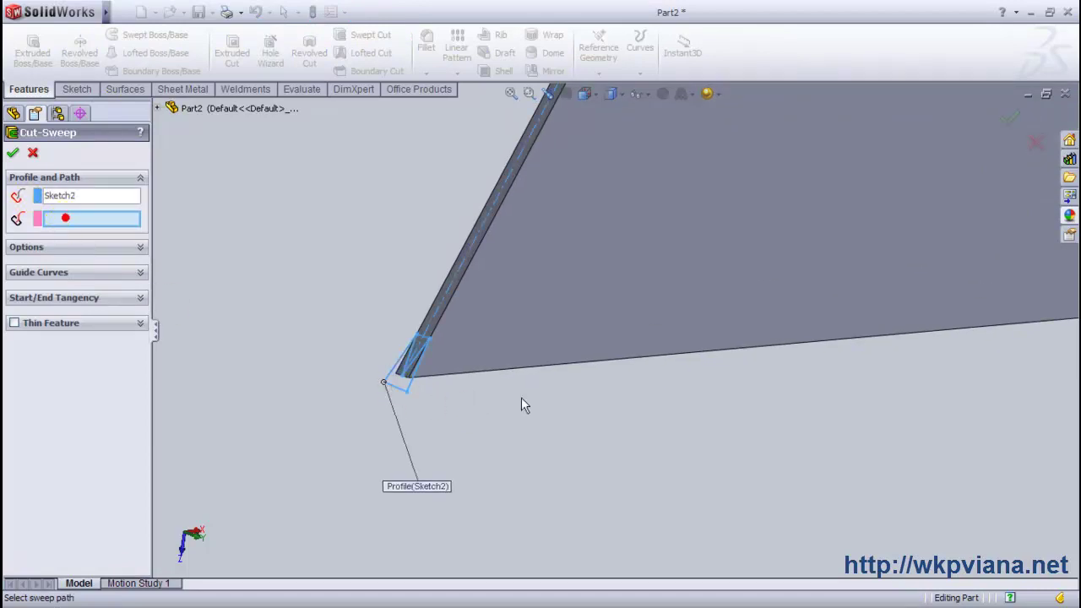
{"action": "left_click", "coordinate": [539, 369]}
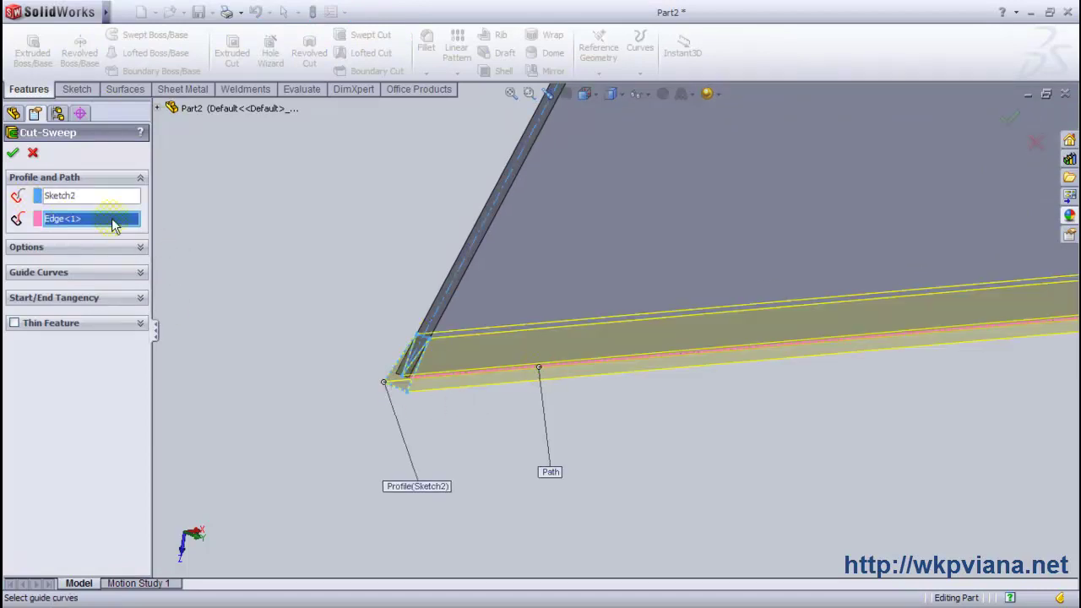
{"action": "left_click", "coordinate": [13, 155]}
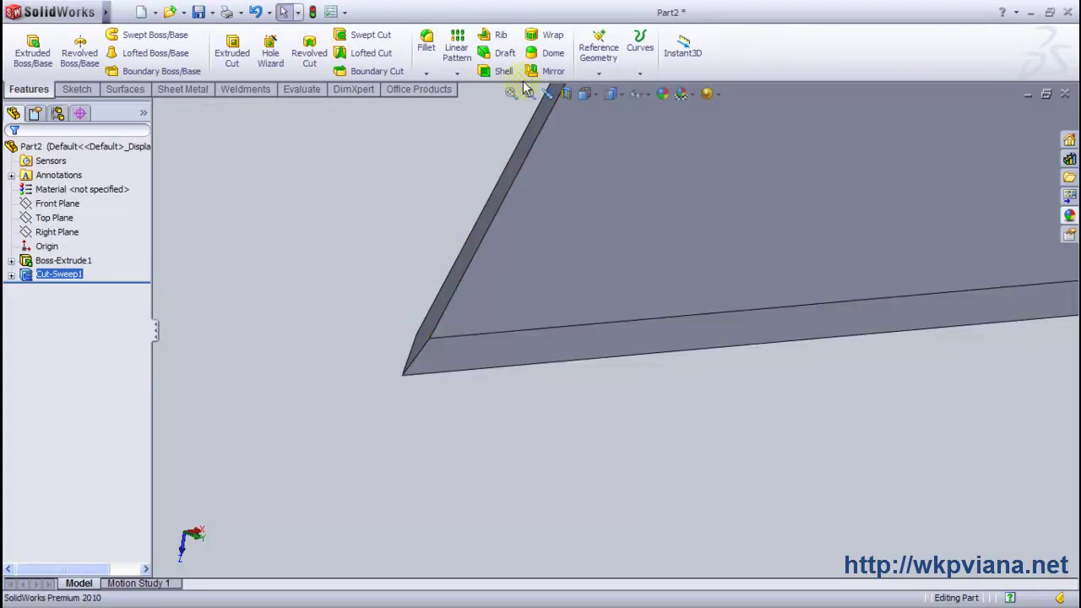
Fit the plate in view and start a new sketch on its top face
{"action": "middle_click_drag", "start_coordinate": [682, 422], "coordinate": [648, 435]}
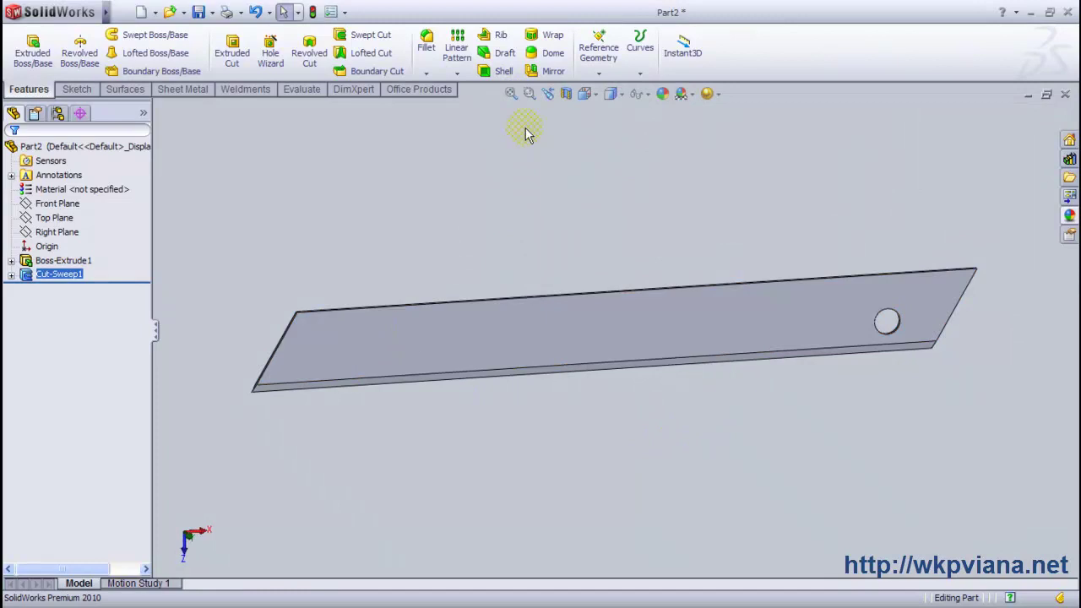
{"action": "left_click", "coordinate": [512, 94]}
{"action": "left_click", "coordinate": [478, 183]}
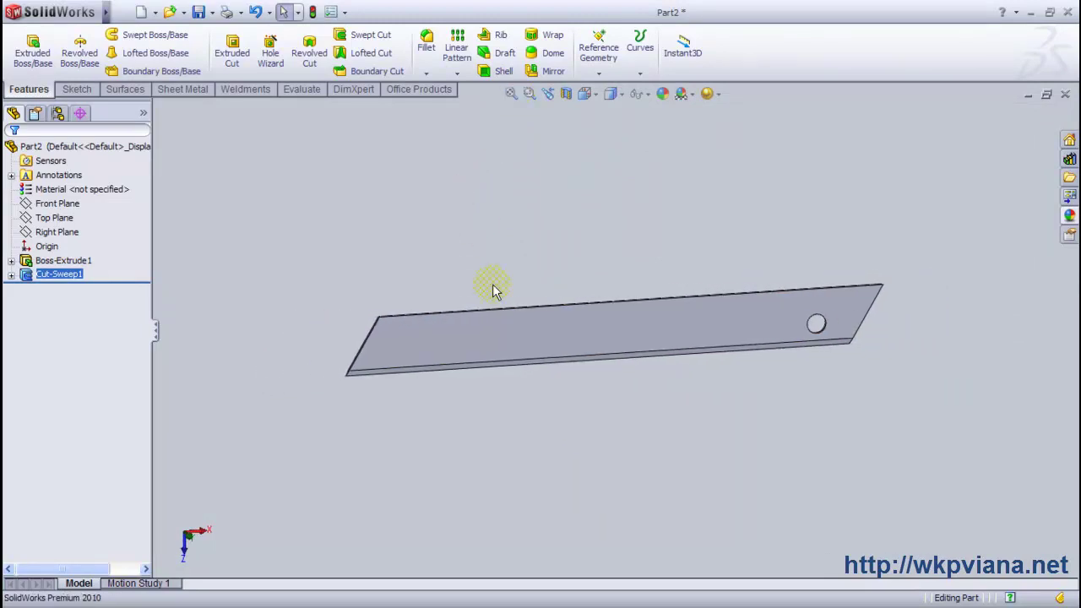
{"action": "scroll", "coordinate": [422, 339], "scroll_direction": "down", "scroll_amount": 3}
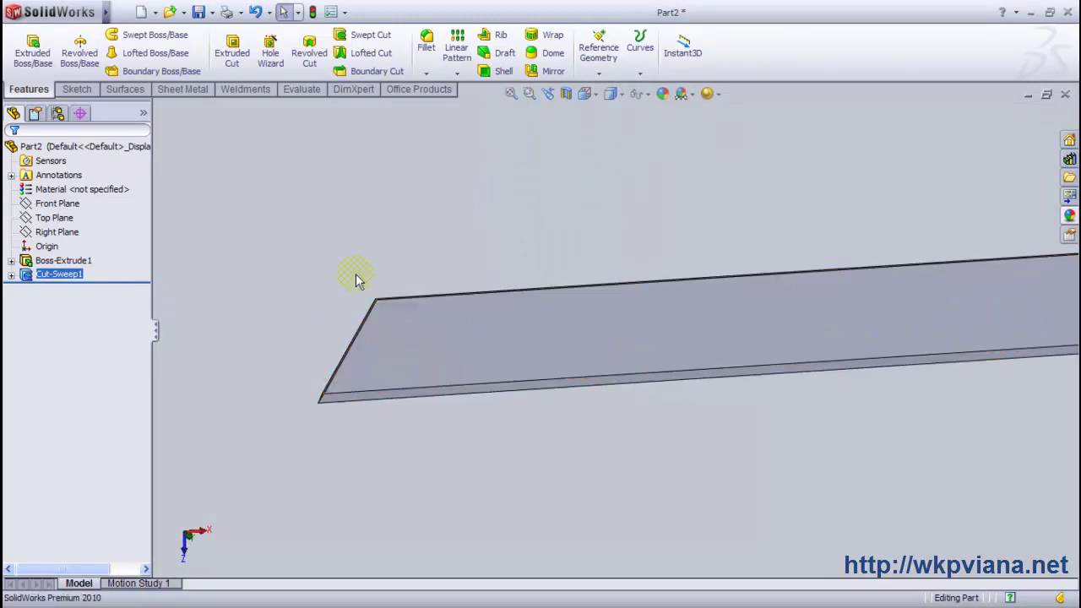
{"action": "left_click", "coordinate": [465, 357]}
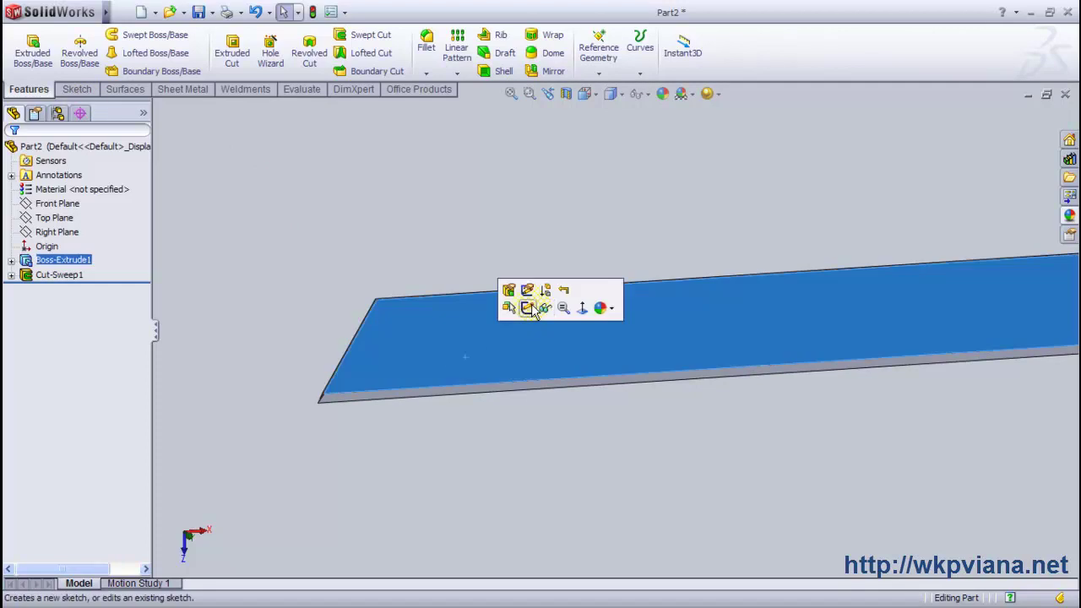
{"action": "left_click", "coordinate": [530, 304]}
Draw a line across the plate and make it parallel to the slanted end edge
{"action": "left_click", "coordinate": [100, 35]}
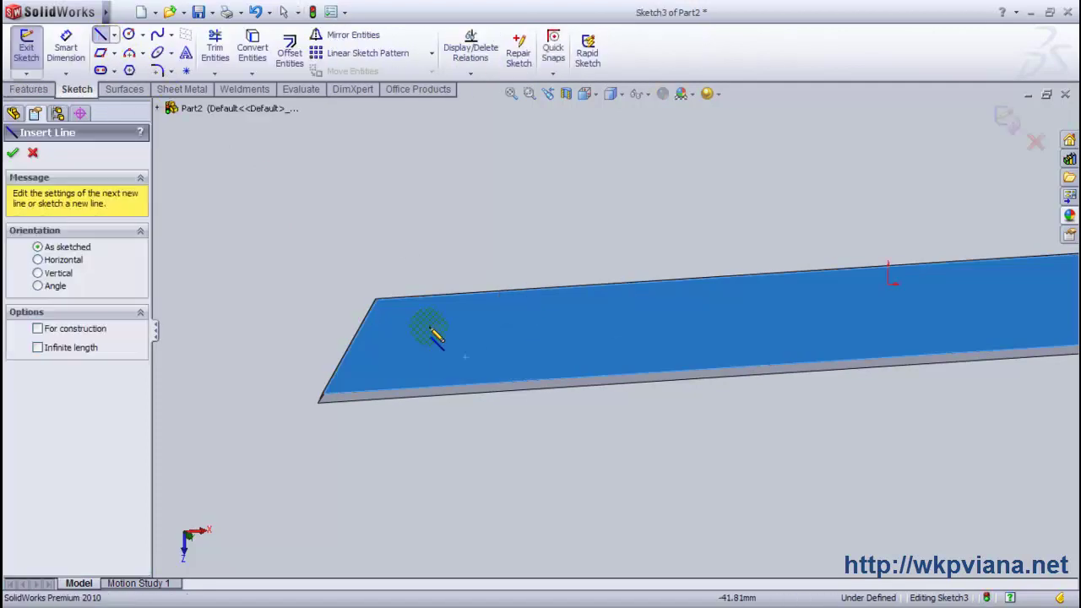
{"action": "left_click", "coordinate": [436, 297]}
{"action": "left_click", "coordinate": [392, 388]}
{"action": "right_click", "coordinate": [450, 225]}
{"action": "left_click", "coordinate": [495, 234]}
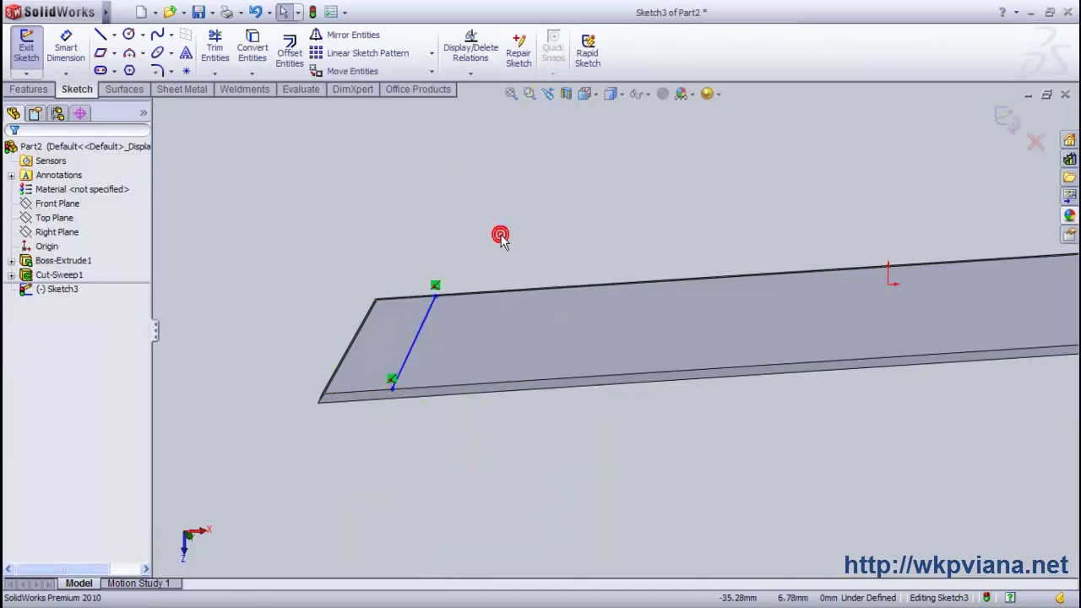
{"action": "scroll", "coordinate": [473, 308], "scroll_direction": "down", "scroll_amount": 2}
{"action": "scroll", "coordinate": [456, 325], "scroll_direction": "down", "scroll_amount": 2}
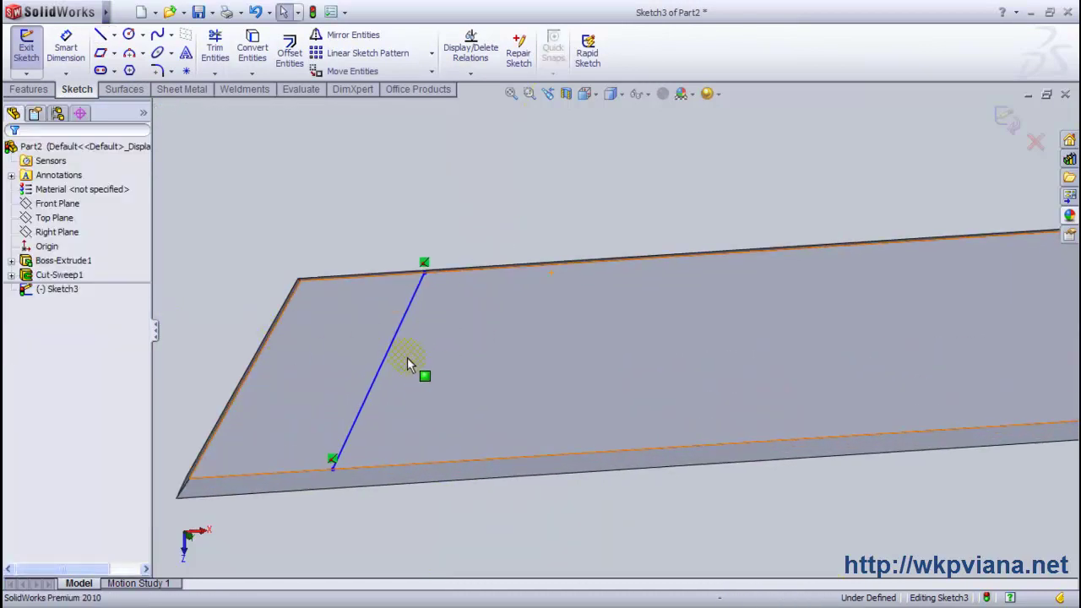
{"action": "left_click", "coordinate": [385, 363]}
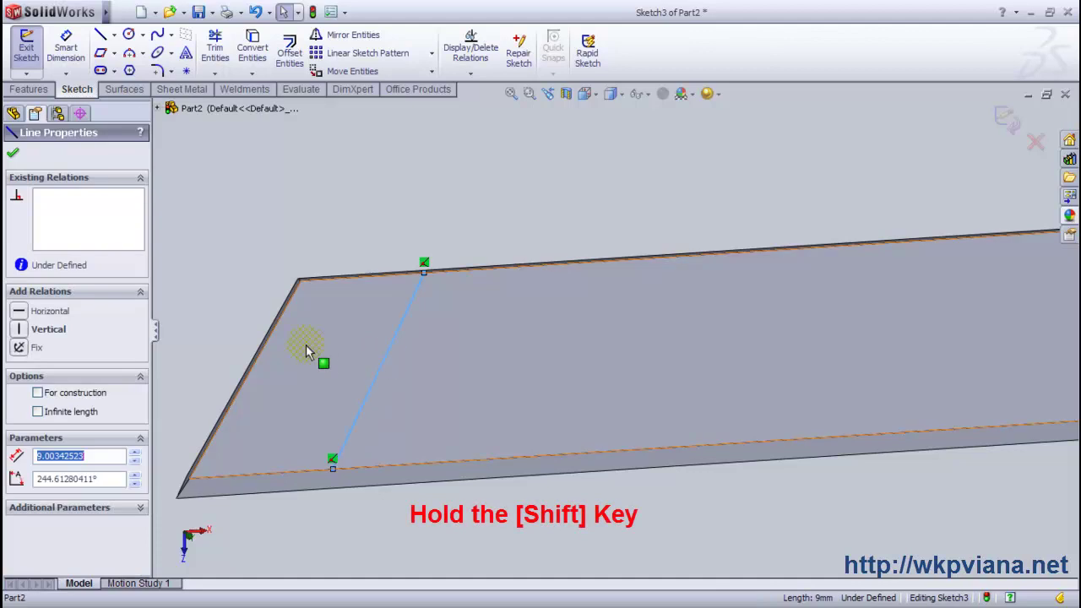
{"action": "left_click", "coordinate": [268, 346], "text": "shift"}
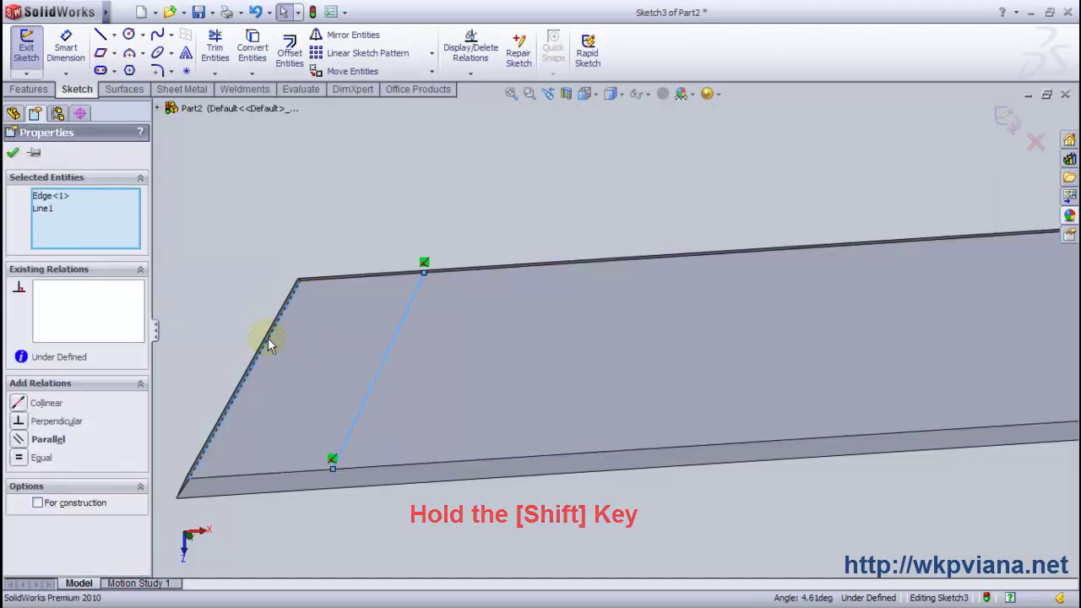
{"action": "left_click", "coordinate": [348, 273]}
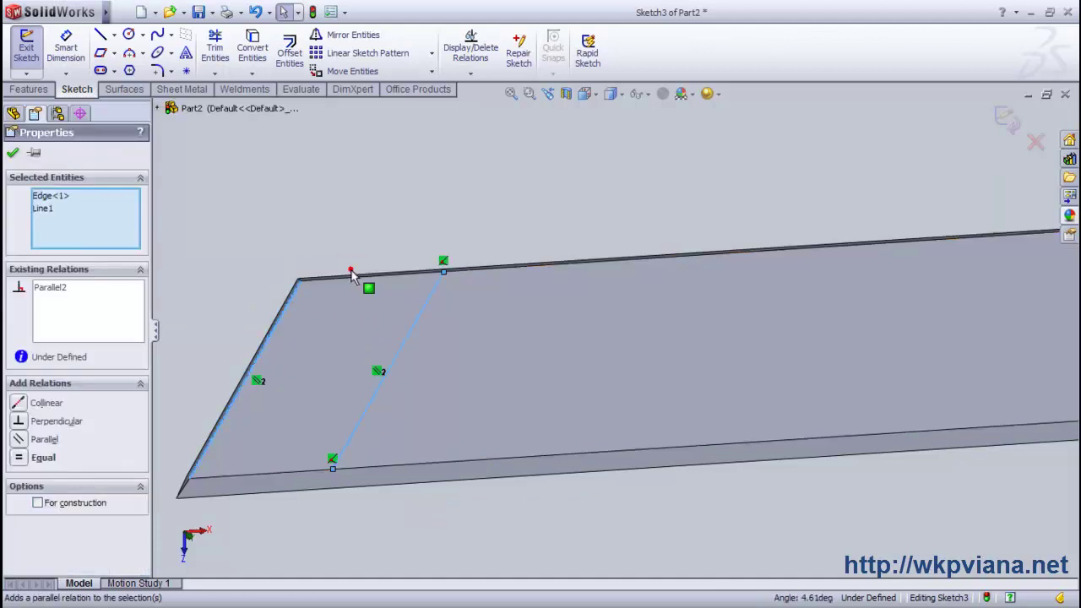
{"action": "left_click", "coordinate": [372, 220]}
Draw a second line from the top edge to the bottom edge, next to the first
{"action": "left_click", "coordinate": [101, 35]}
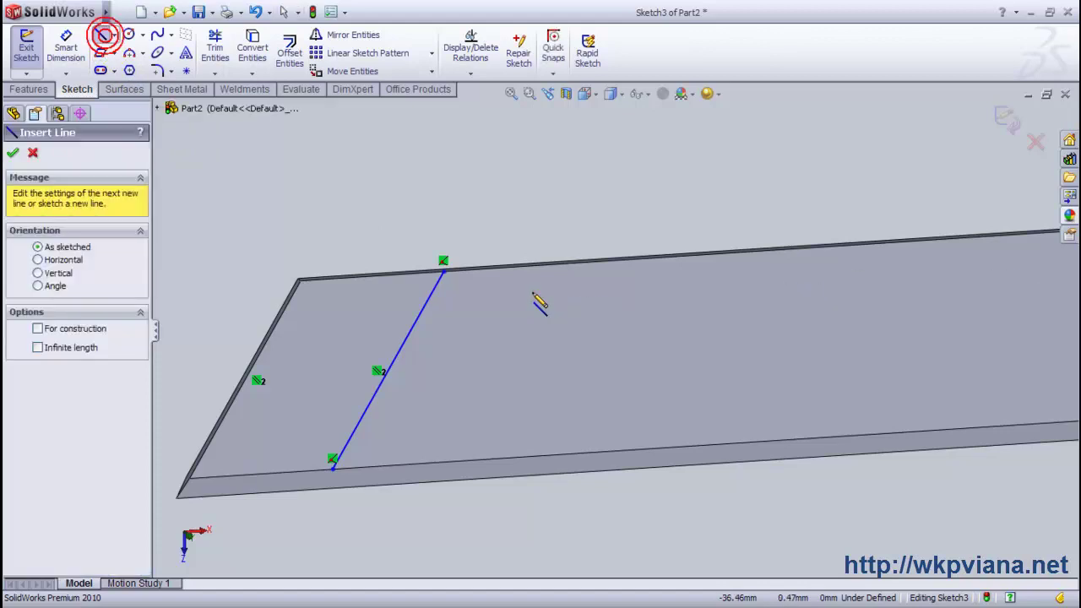
{"action": "scroll", "coordinate": [520, 279], "scroll_direction": "down", "scroll_amount": 4}
{"action": "left_click", "coordinate": [360, 255]}
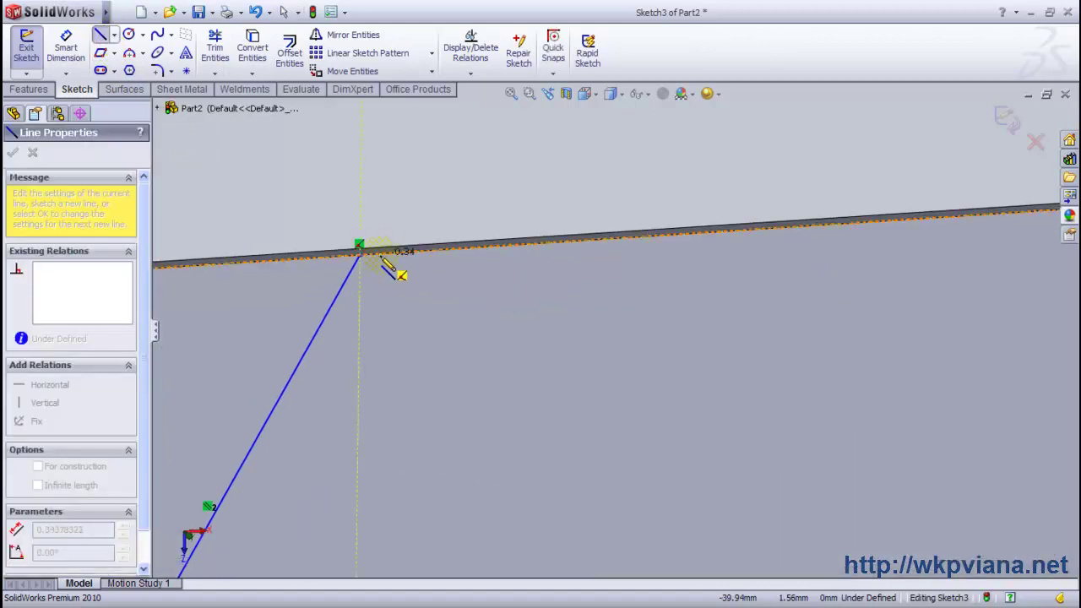
{"action": "key", "text": "z"}
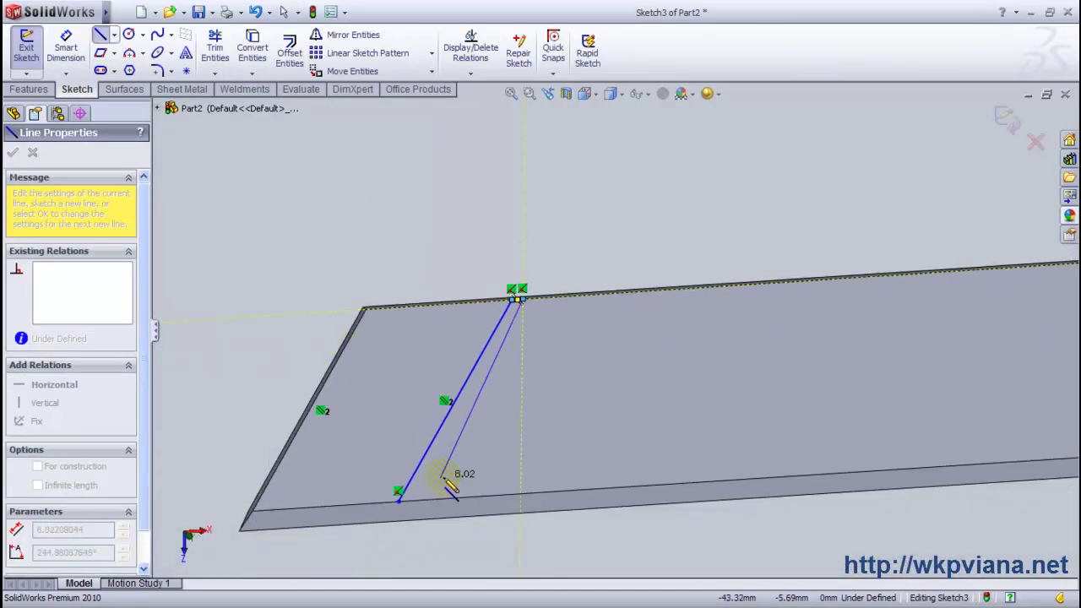
{"action": "left_click", "coordinate": [411, 500]}
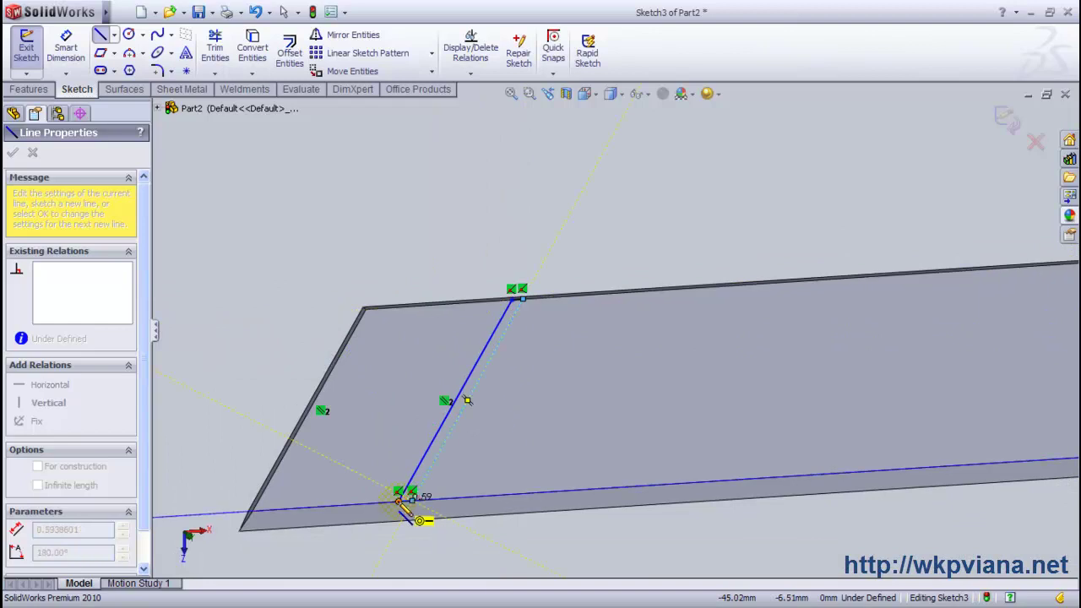
{"action": "left_click", "coordinate": [523, 297]}
{"action": "right_click", "coordinate": [432, 212]}
{"action": "left_click", "coordinate": [491, 224]}
Make the second line parallel to the first line
{"action": "scroll", "coordinate": [524, 403], "scroll_direction": "down", "scroll_amount": 3}
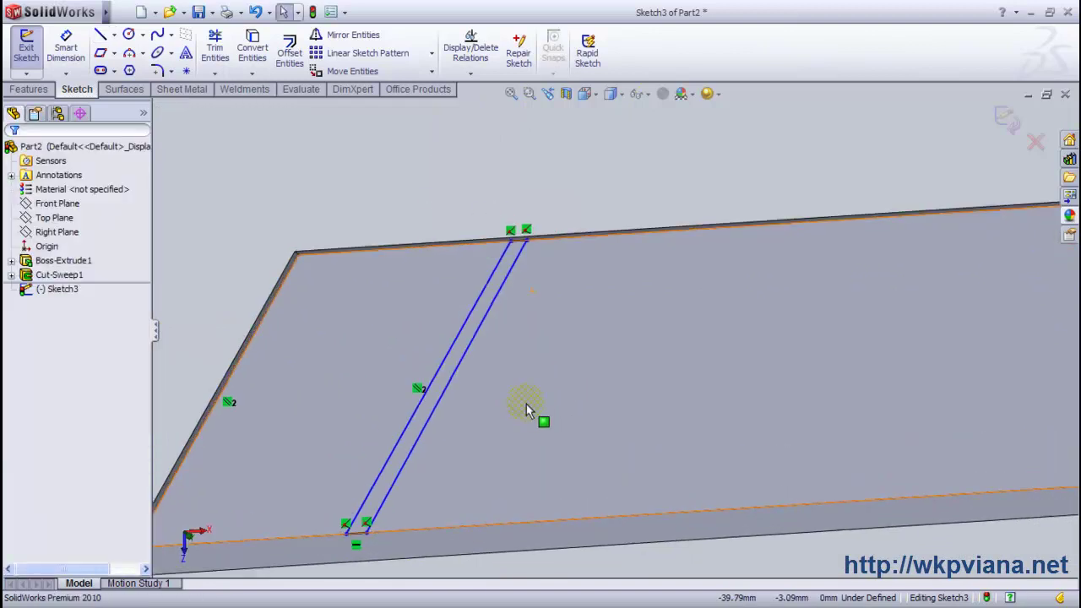
{"action": "left_click", "coordinate": [433, 354]}
{"action": "left_click", "coordinate": [433, 354], "text": "shift"}
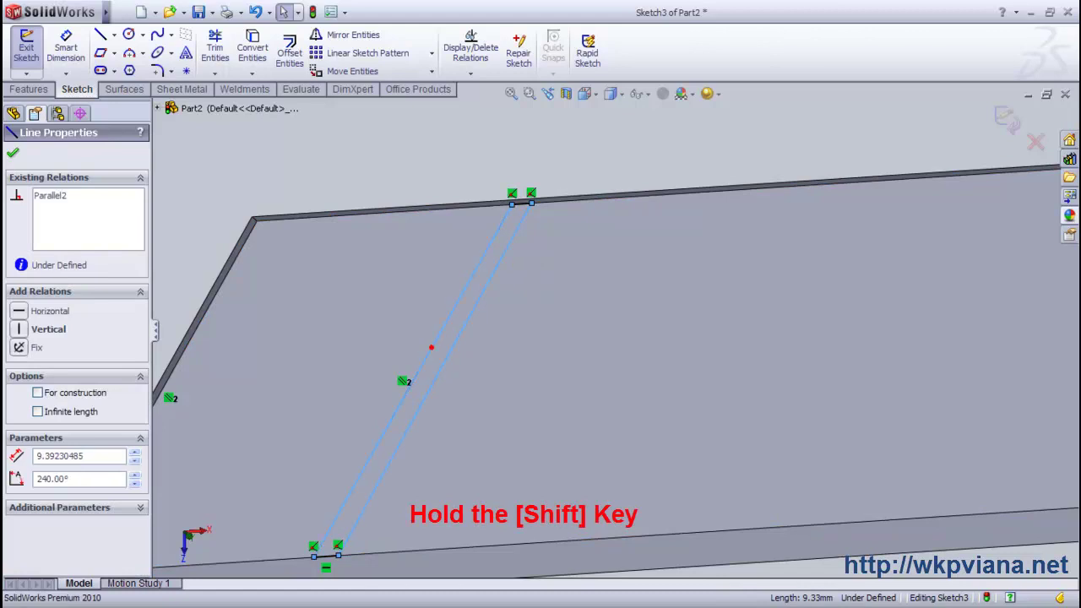
{"action": "left_click", "coordinate": [548, 285]}
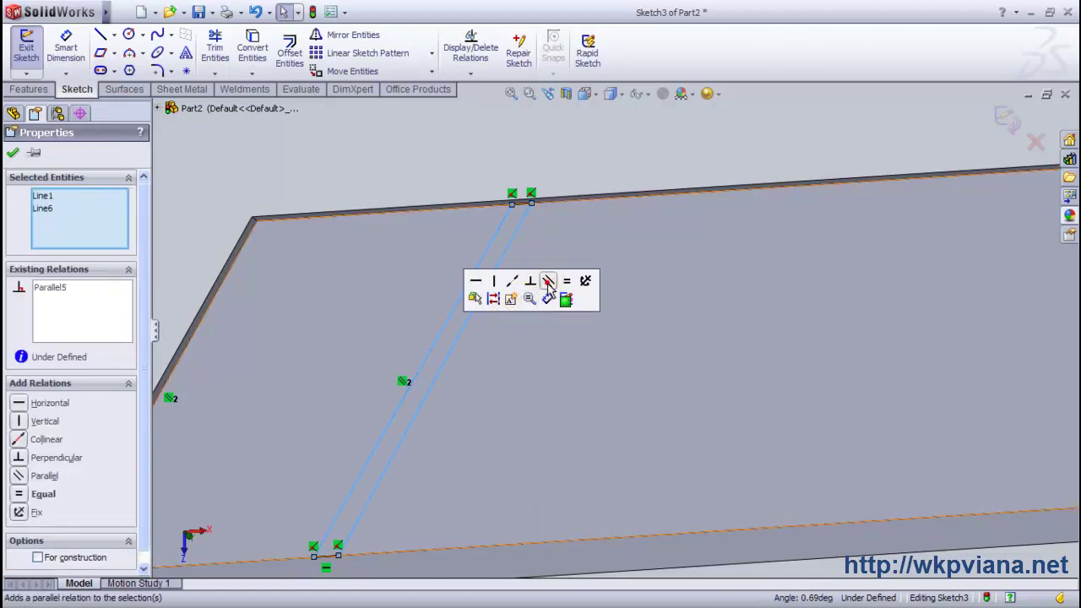
{"action": "left_click", "coordinate": [434, 176]}
{"action": "scroll", "coordinate": [603, 187], "scroll_direction": "down", "scroll_amount": 2}
{"action": "scroll", "coordinate": [604, 188], "scroll_direction": "down", "scroll_amount": 1}
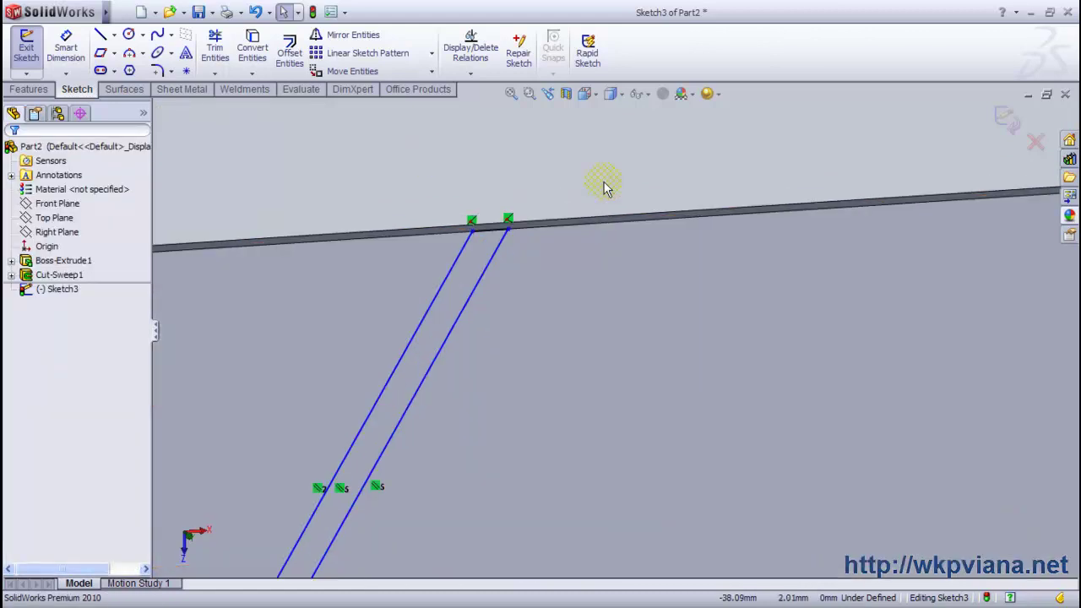
Dimension the gap between the two lines' top ends to 0.050 mm
{"action": "left_click", "coordinate": [66, 47]}
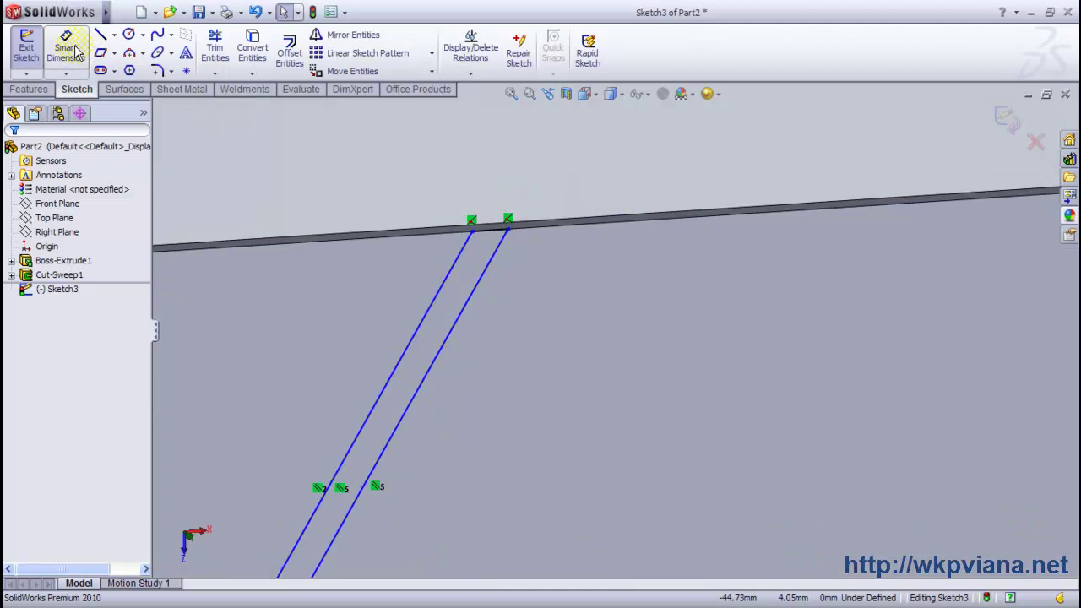
{"action": "left_click", "coordinate": [490, 236]}
{"action": "left_click", "coordinate": [499, 195]}
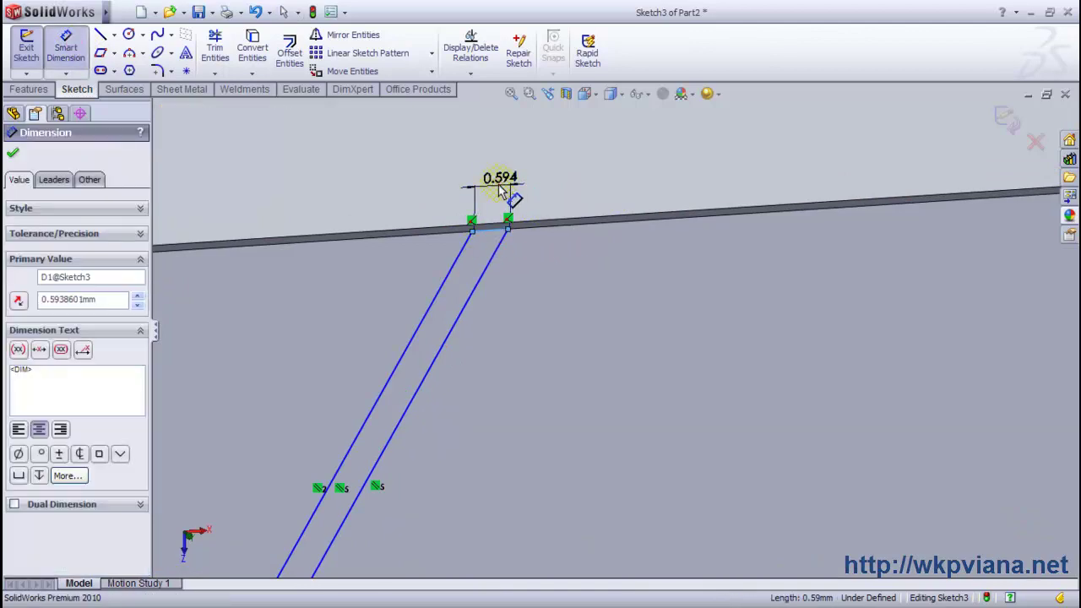
{"action": "type", "text": "0.05"}
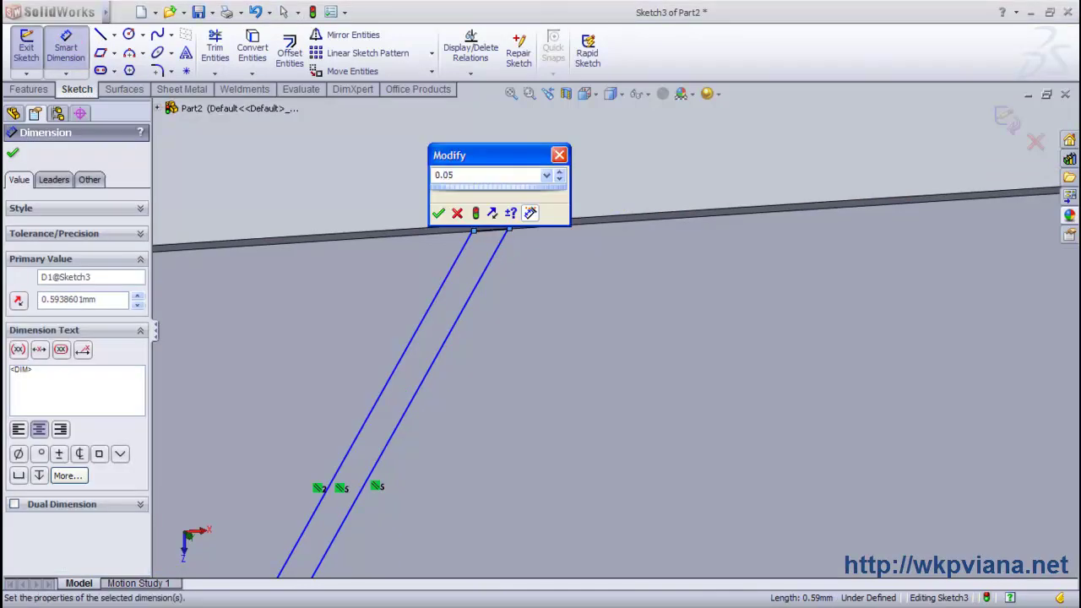
{"action": "key", "text": "Return"}
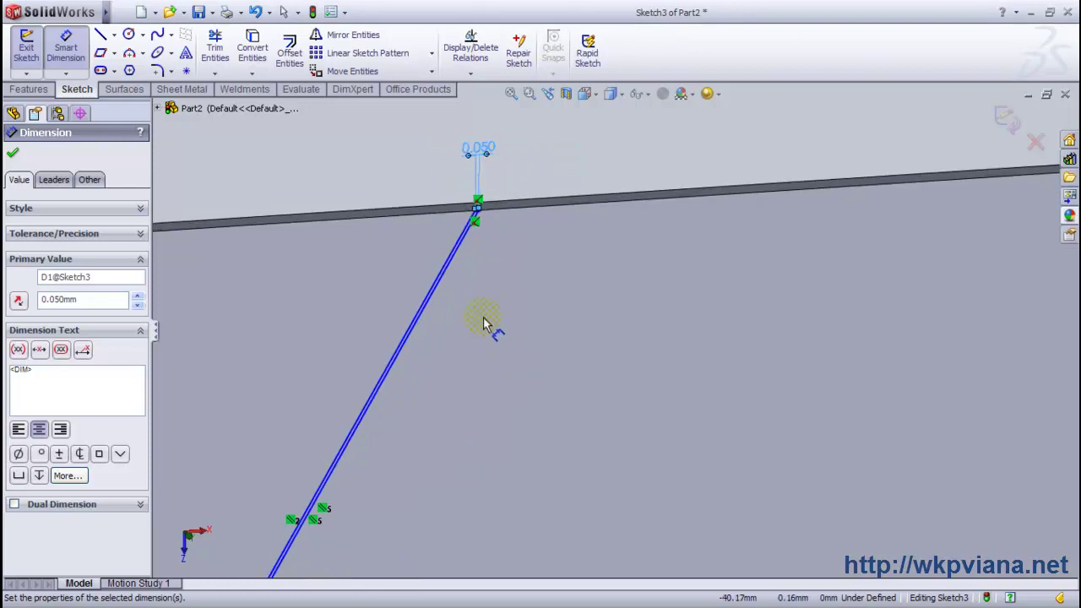
Set the distance from the plate's top-left corner to the line at 5.750 mm, then fit the blade in view
{"action": "scroll", "coordinate": [486, 299], "scroll_direction": "up", "scroll_amount": 3}
{"action": "left_click", "coordinate": [331, 288]}
{"action": "scroll", "coordinate": [545, 284], "scroll_direction": "down", "scroll_amount": 3}
{"action": "scroll", "coordinate": [582, 292], "scroll_direction": "down", "scroll_amount": 2}
{"action": "scroll", "coordinate": [611, 272], "scroll_direction": "down", "scroll_amount": 2}
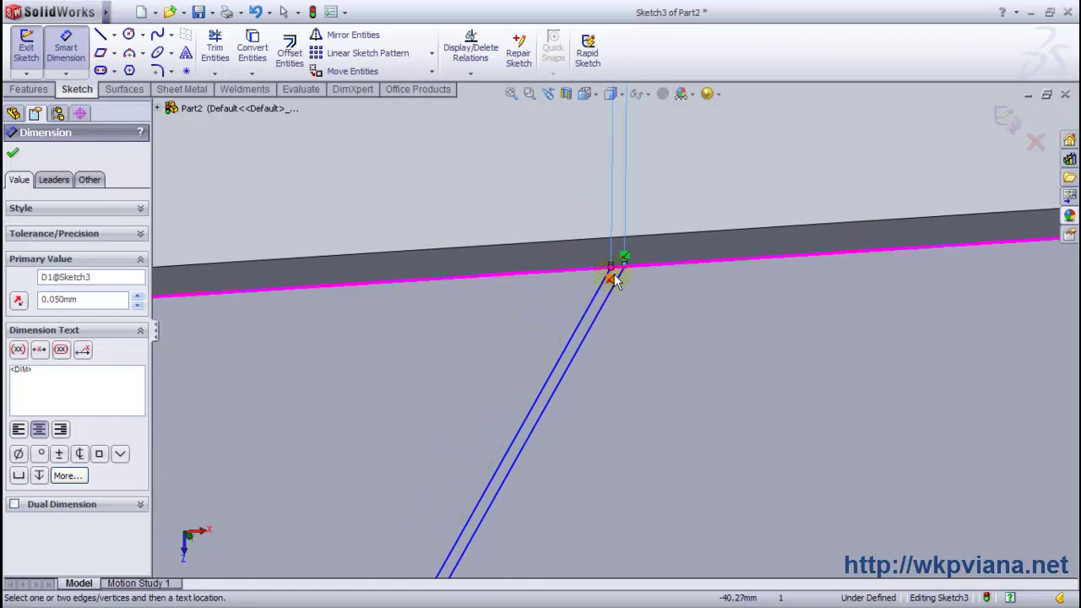
{"action": "left_click", "coordinate": [612, 271]}
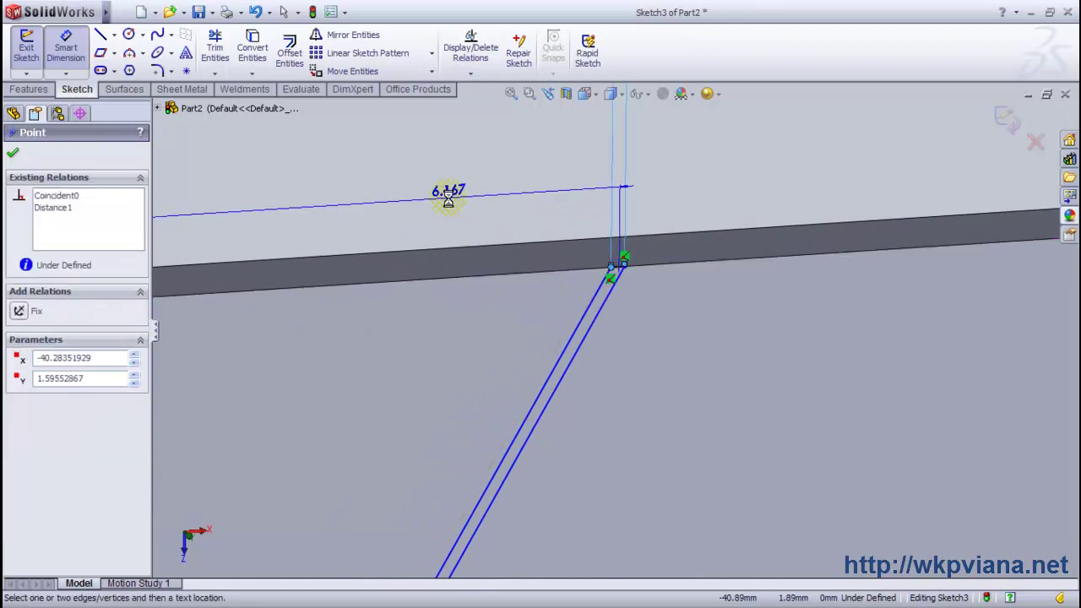
{"action": "left_click", "coordinate": [450, 201]}
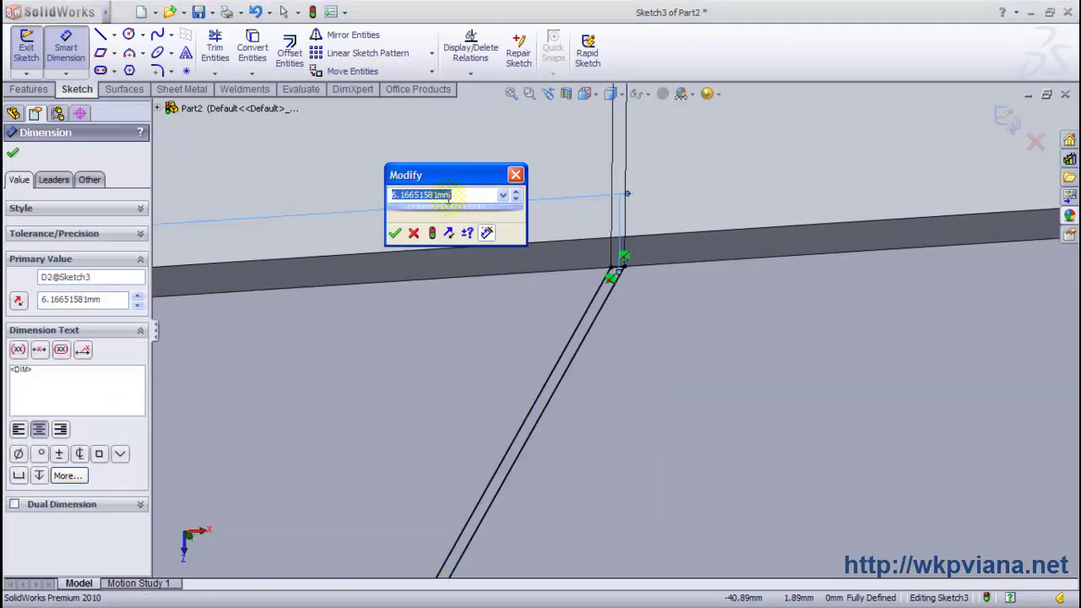
{"action": "type", "text": "5.75"}
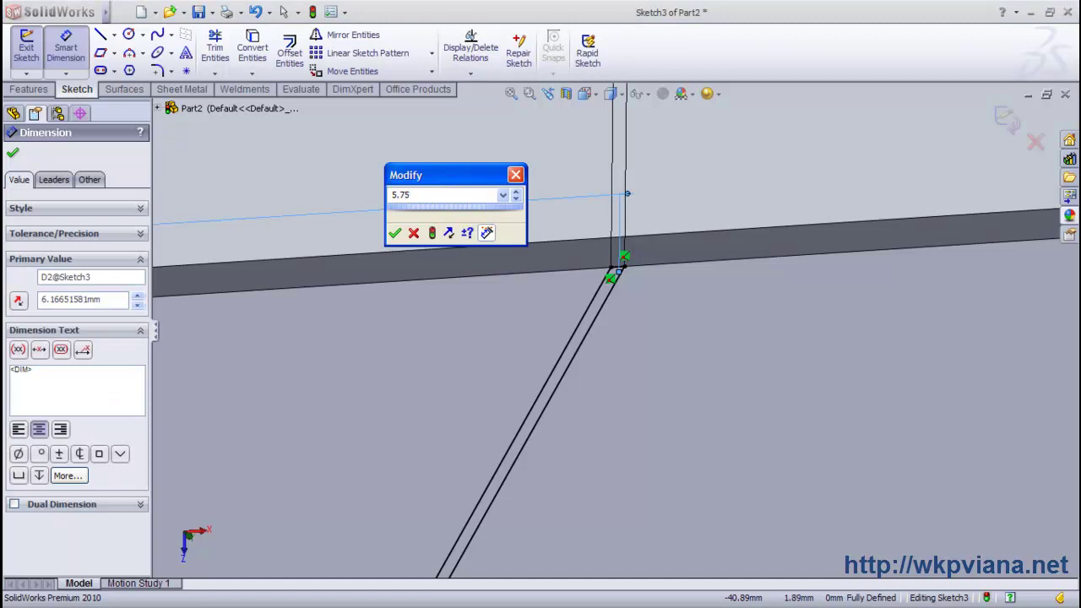
{"action": "key", "text": "Return"}
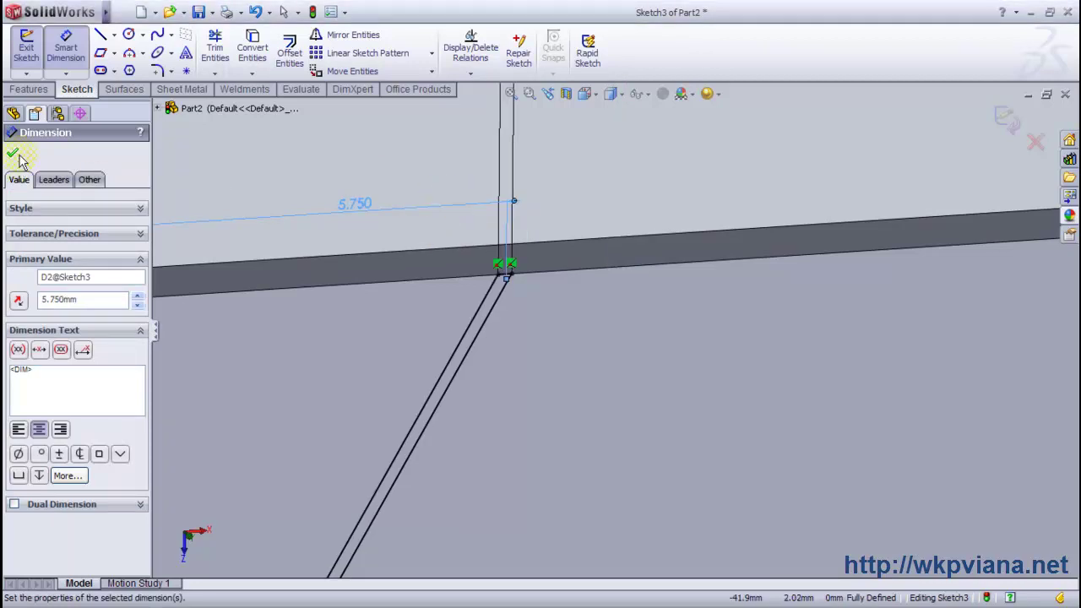
{"action": "left_click", "coordinate": [13, 157]}
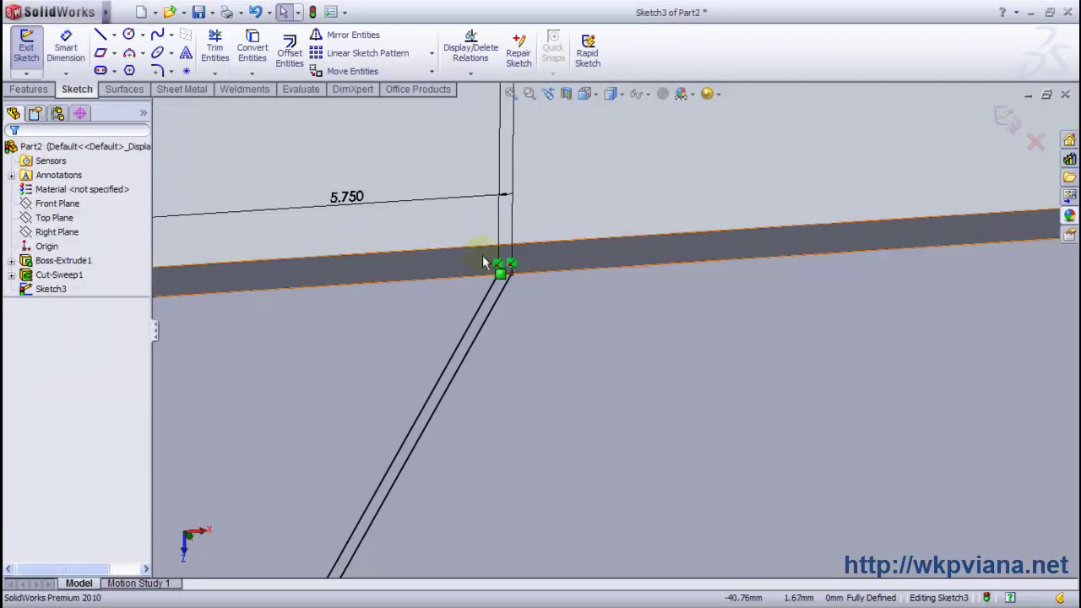
{"action": "left_click", "coordinate": [510, 95]}
{"action": "left_click", "coordinate": [470, 428]}
{"action": "scroll", "coordinate": [490, 417], "scroll_direction": "up", "scroll_amount": 2}
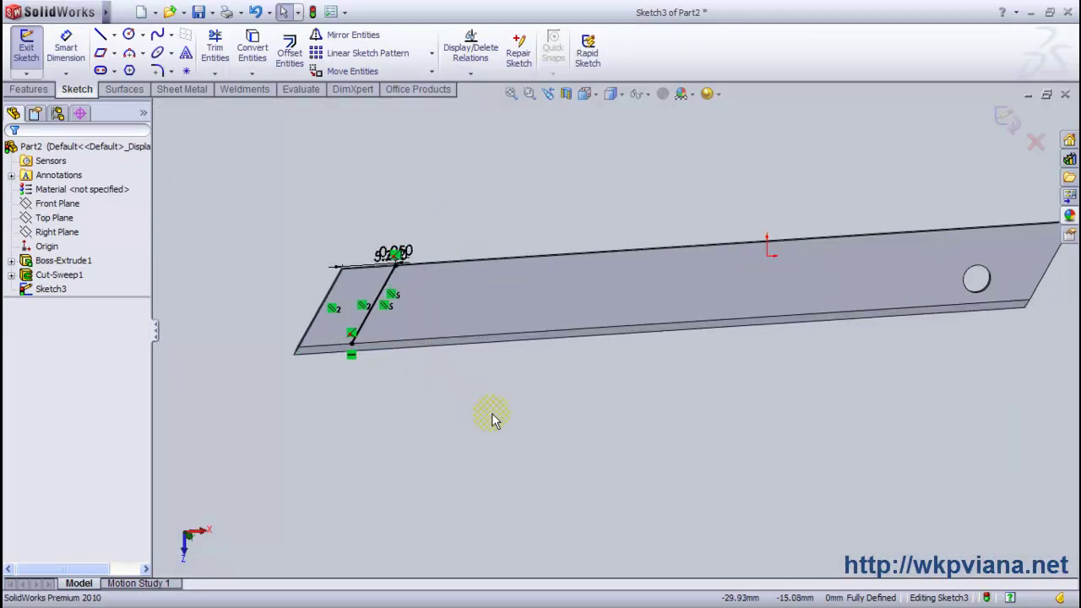
Start a linear sketch pattern (X-axis, 5.75 mm, 10 instances) and pick the base segment and both diagonal lines
{"action": "left_click", "coordinate": [432, 53]}
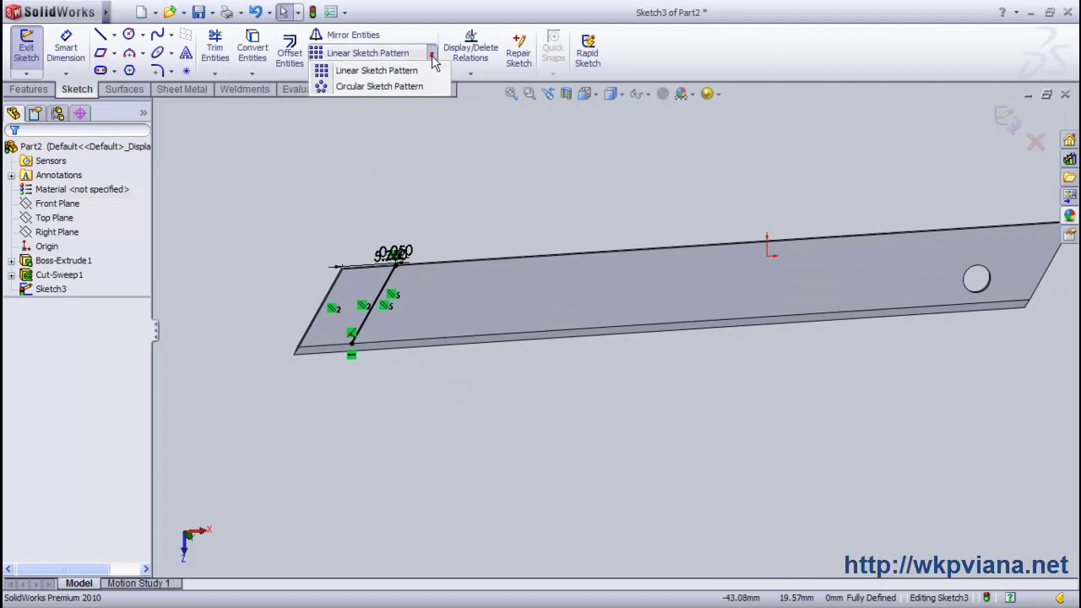
{"action": "left_click", "coordinate": [371, 70]}
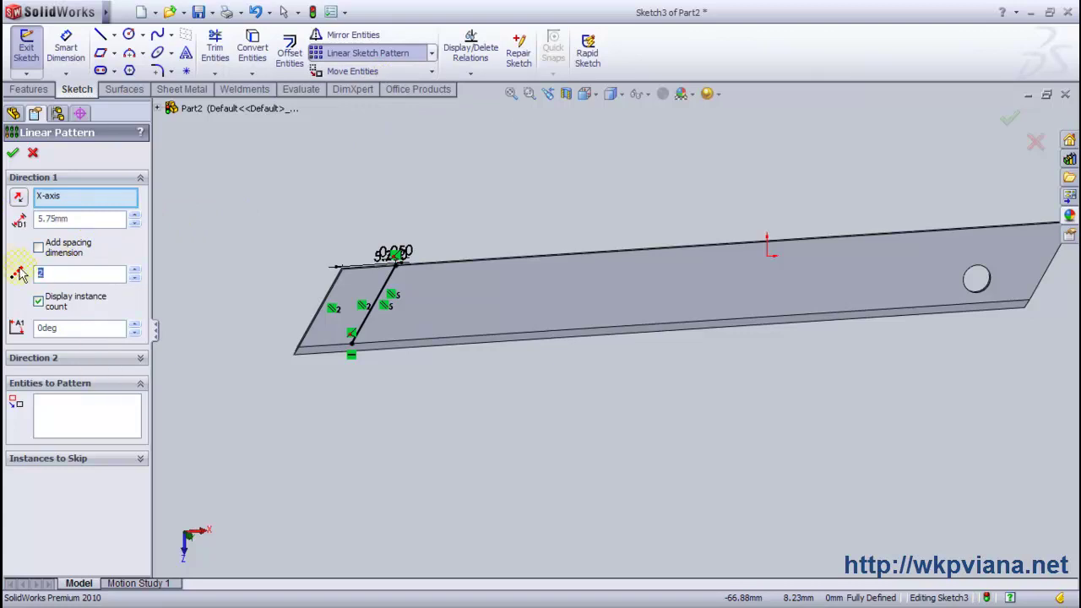
{"action": "type", "text": "10"}
{"action": "left_click", "coordinate": [69, 414]}
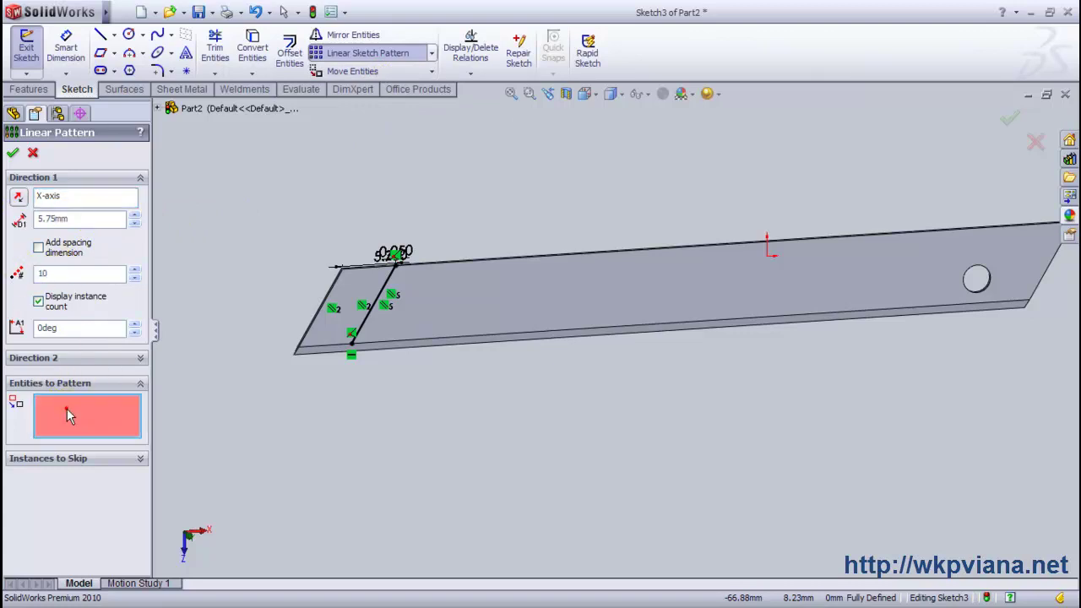
{"action": "scroll", "coordinate": [397, 289], "scroll_direction": "down", "scroll_amount": 2}
{"action": "scroll", "coordinate": [451, 458], "scroll_direction": "down", "scroll_amount": 2}
{"action": "scroll", "coordinate": [362, 470], "scroll_direction": "down", "scroll_amount": 2}
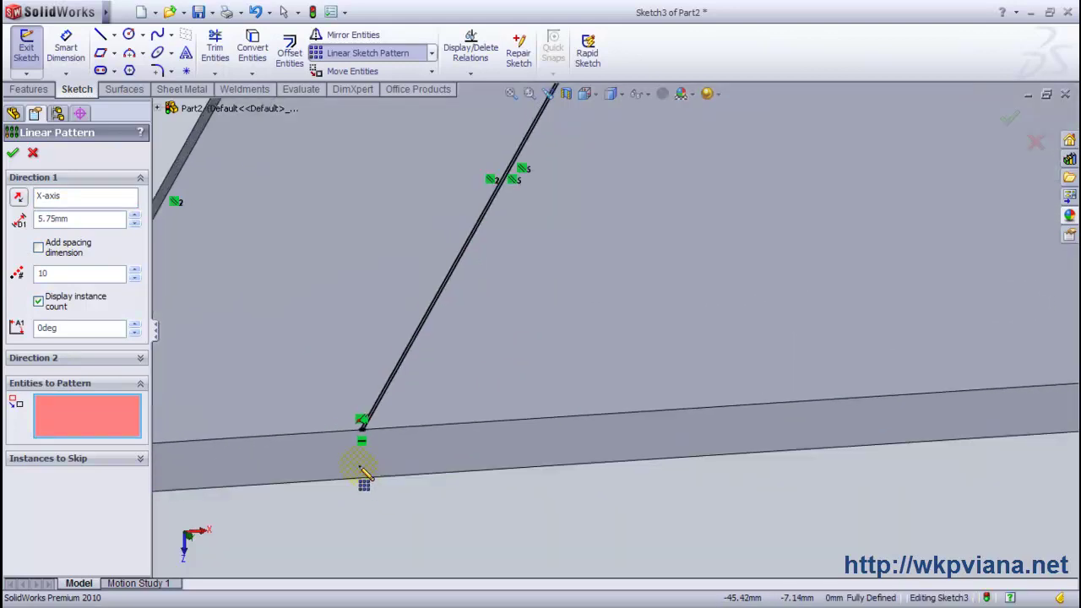
{"action": "scroll", "coordinate": [422, 418], "scroll_direction": "down", "scroll_amount": 2}
{"action": "scroll", "coordinate": [423, 418], "scroll_direction": "down", "scroll_amount": 2}
{"action": "scroll", "coordinate": [513, 325], "scroll_direction": "down", "scroll_amount": 2}
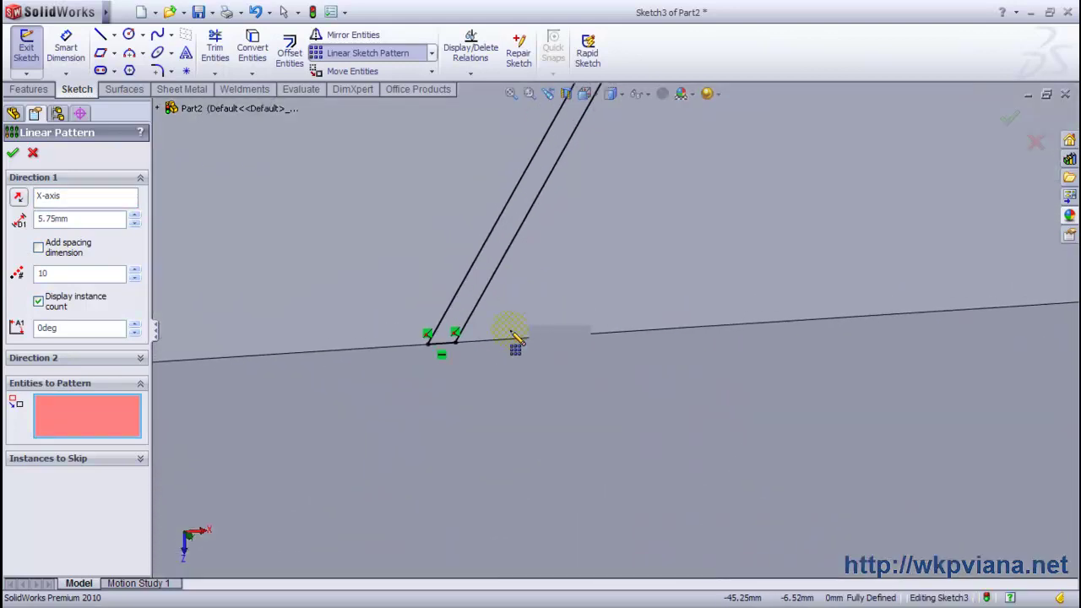
{"action": "left_click", "coordinate": [449, 344]}
{"action": "left_click", "coordinate": [439, 325]}
{"action": "left_click", "coordinate": [470, 317]}
Add the short top segment to the pattern and fit the ten-line preview in view
{"action": "scroll", "coordinate": [625, 245], "scroll_direction": "up", "scroll_amount": 2}
{"action": "scroll", "coordinate": [701, 198], "scroll_direction": "up", "scroll_amount": 2}
{"action": "scroll", "coordinate": [743, 178], "scroll_direction": "up", "scroll_amount": 2}
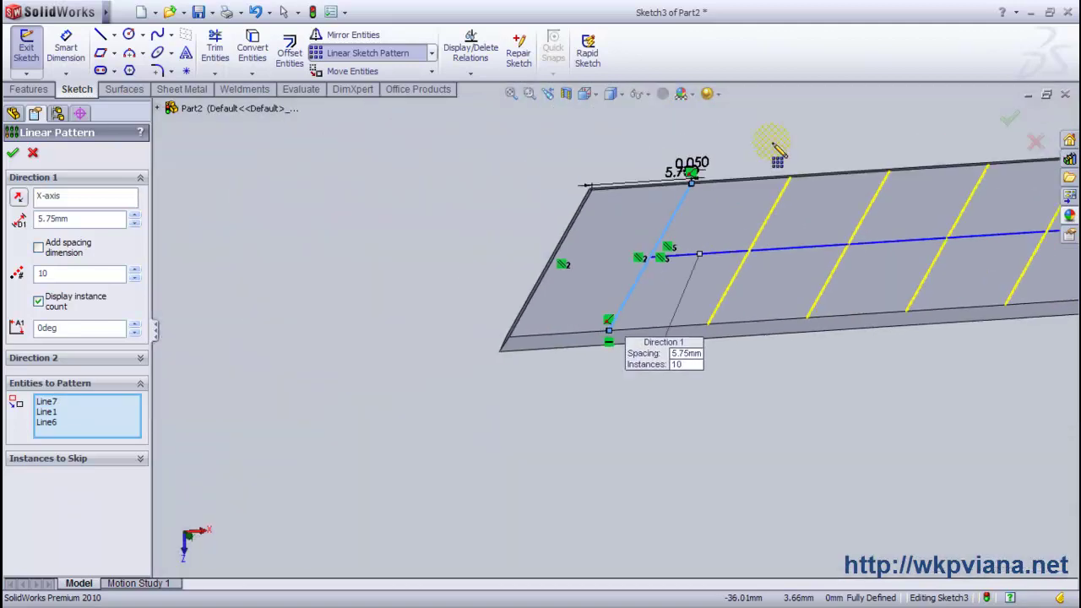
{"action": "scroll", "coordinate": [667, 237], "scroll_direction": "down", "scroll_amount": 2}
{"action": "scroll", "coordinate": [507, 223], "scroll_direction": "down", "scroll_amount": 2}
{"action": "scroll", "coordinate": [441, 228], "scroll_direction": "down", "scroll_amount": 1}
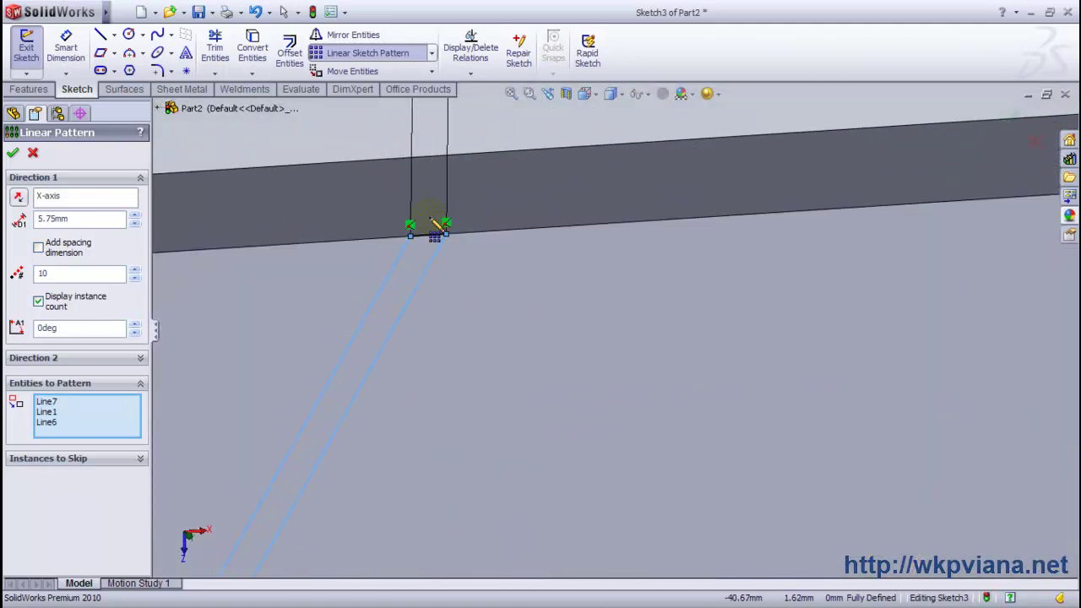
{"action": "left_click", "coordinate": [431, 242]}
{"action": "scroll", "coordinate": [507, 242], "scroll_direction": "up", "scroll_amount": 2}
{"action": "scroll", "coordinate": [621, 384], "scroll_direction": "up", "scroll_amount": 1}
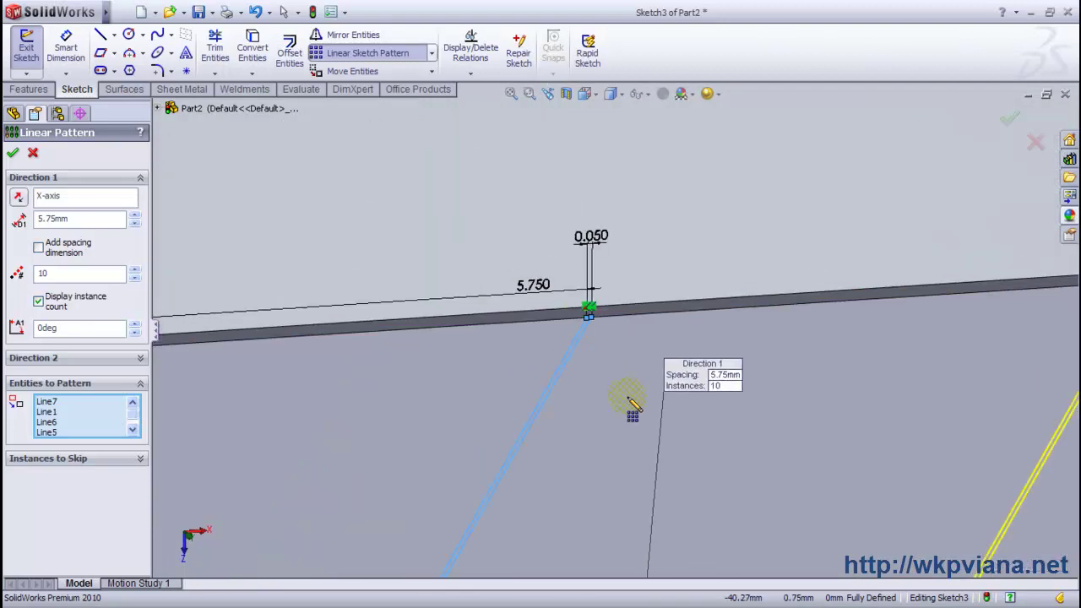
{"action": "scroll", "coordinate": [692, 461], "scroll_direction": "up", "scroll_amount": 2}
{"action": "scroll", "coordinate": [760, 473], "scroll_direction": "up", "scroll_amount": 2}
{"action": "scroll", "coordinate": [917, 449], "scroll_direction": "up", "scroll_amount": 1}
{"action": "scroll", "coordinate": [929, 441], "scroll_direction": "up", "scroll_amount": 1}
{"action": "scroll", "coordinate": [905, 445], "scroll_direction": "up", "scroll_amount": 1}
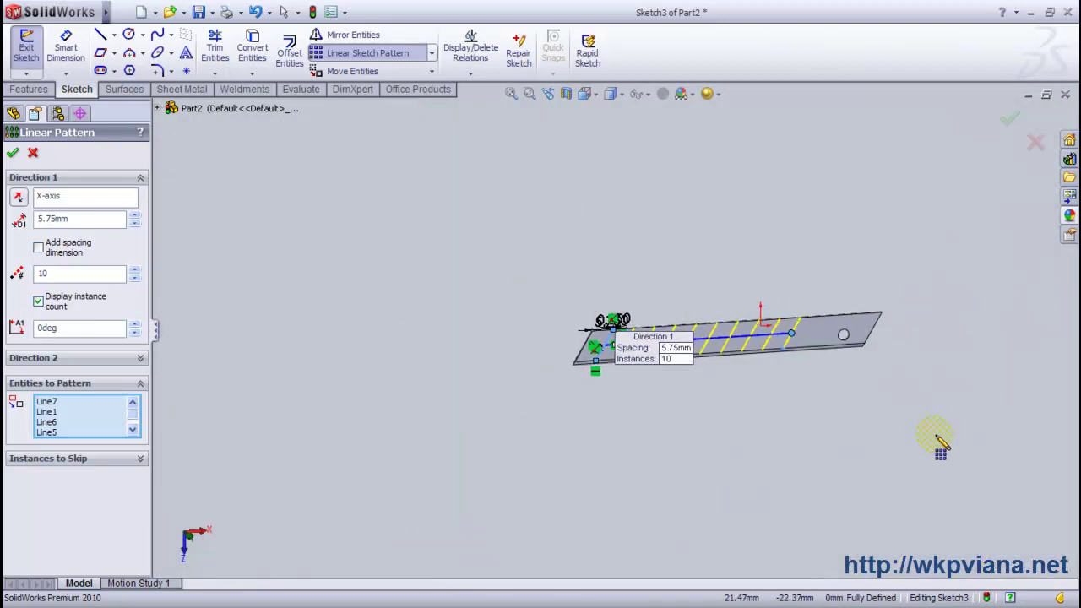
{"action": "left_click", "coordinate": [511, 94]}
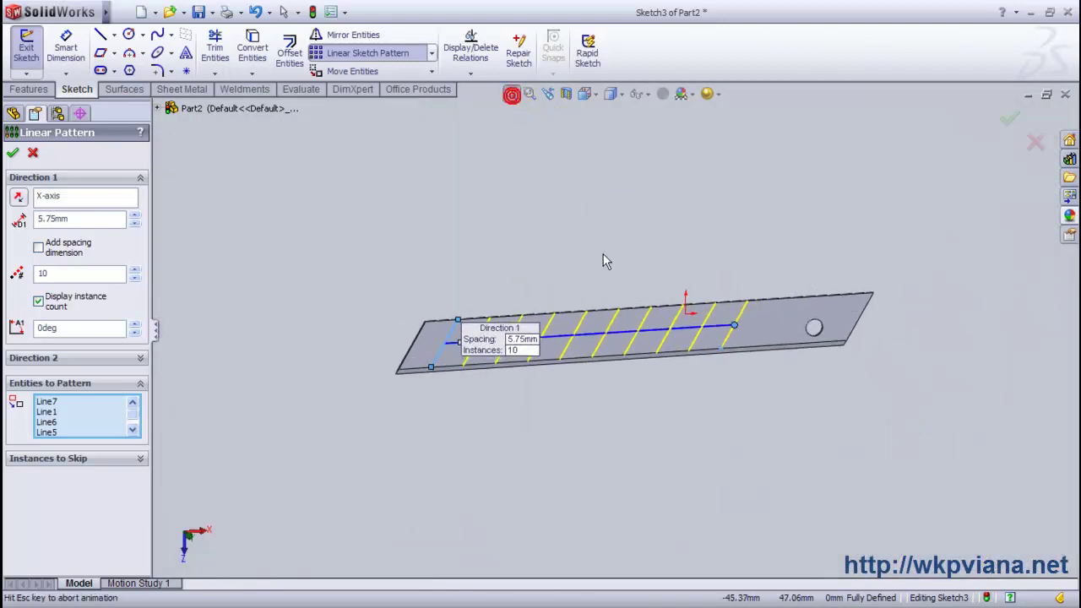
Accept the pattern and make a Blind extruded cut of the score lines, 0.05 mm deep
{"action": "left_click", "coordinate": [13, 155]}
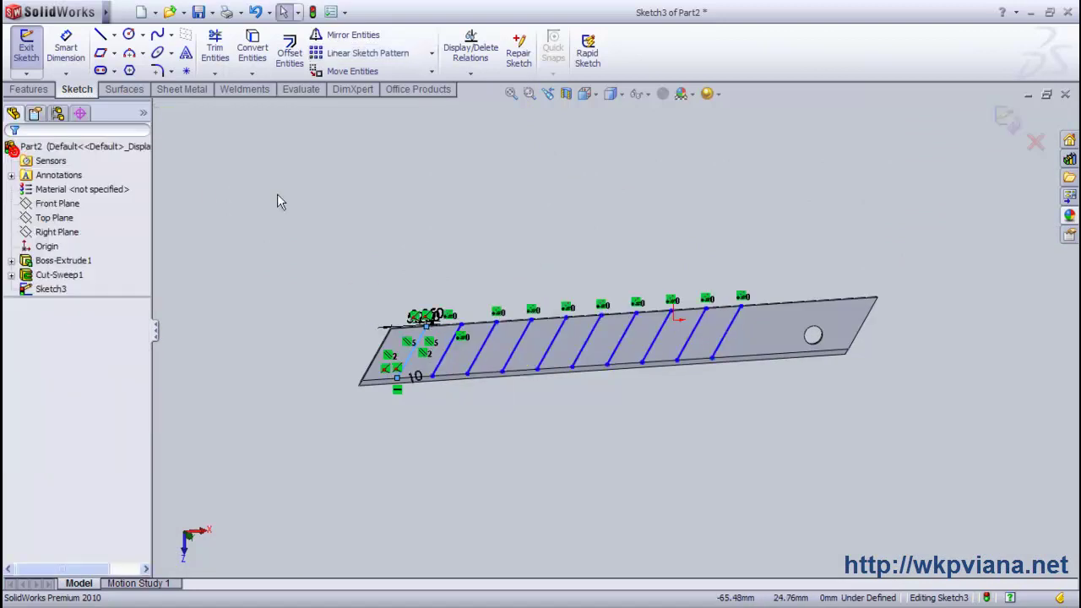
{"action": "left_click", "coordinate": [29, 89]}
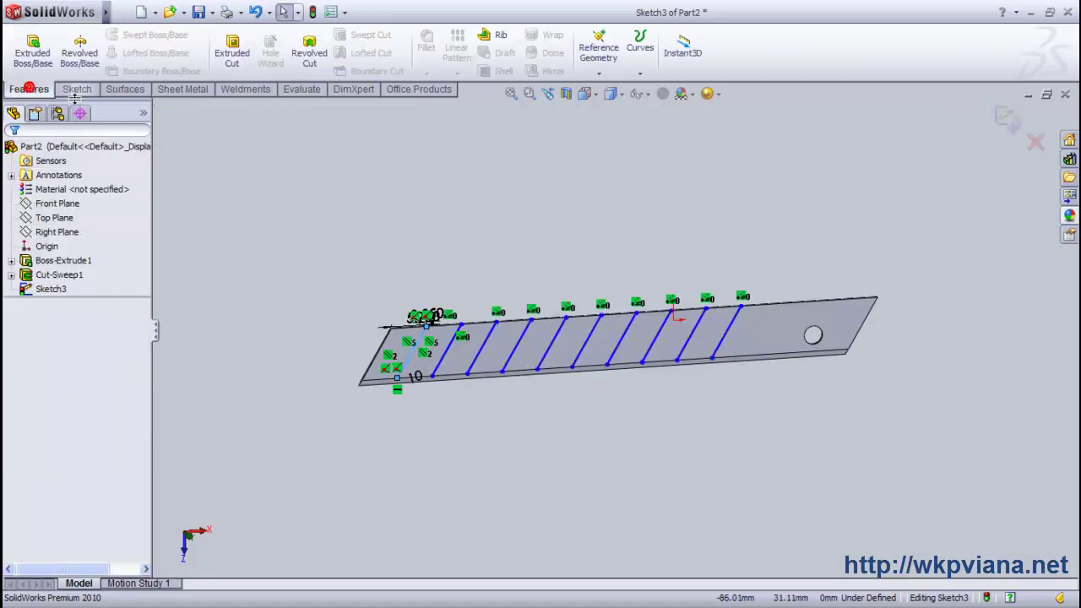
{"action": "left_click", "coordinate": [231, 53]}
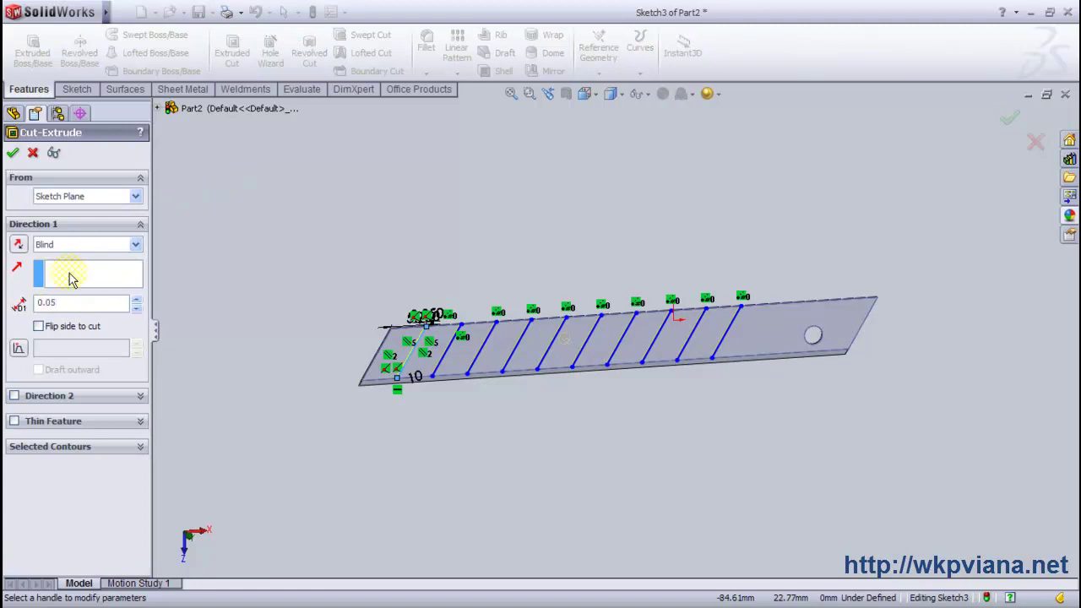
{"action": "left_click", "coordinate": [14, 153]}
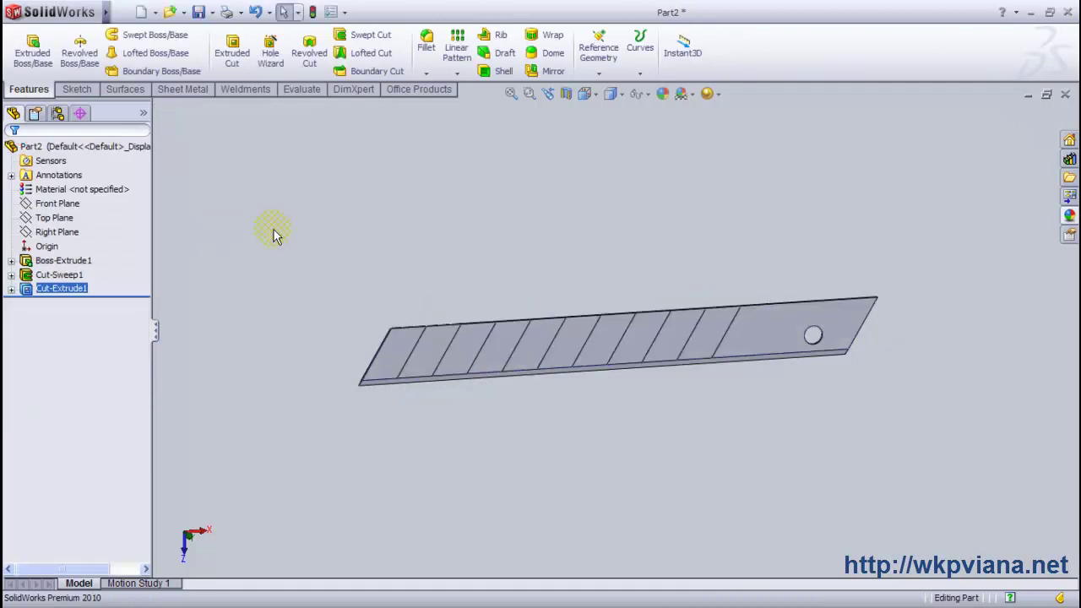
{"action": "middle_click_drag", "start_coordinate": [577, 304], "coordinate": [703, 418]}
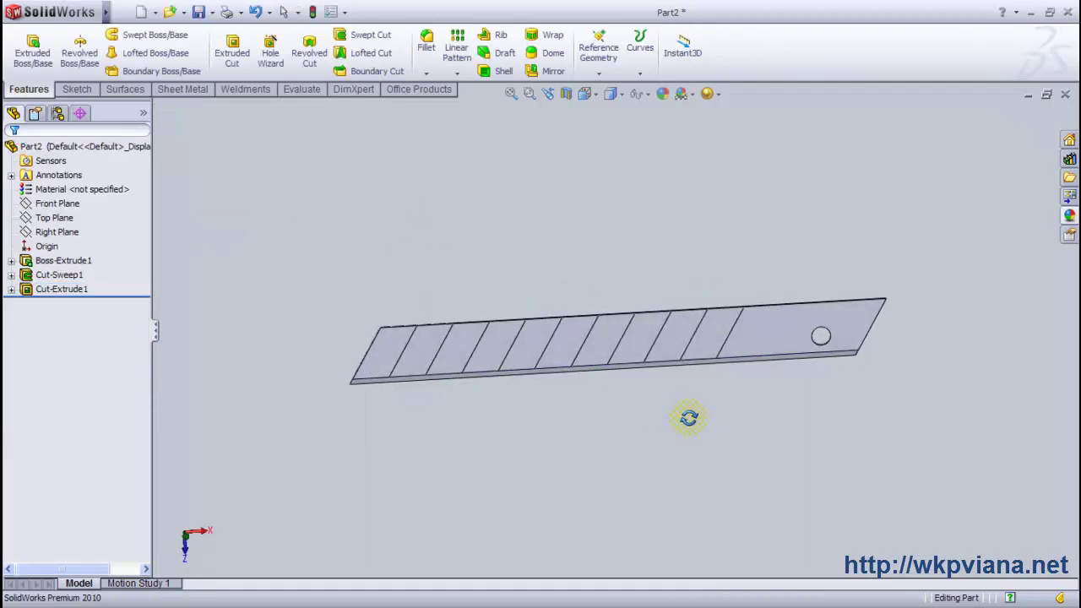
Start a sketch on the blade's end-section face and view it Normal To
{"action": "left_click", "coordinate": [397, 347]}
{"action": "left_click", "coordinate": [451, 292]}
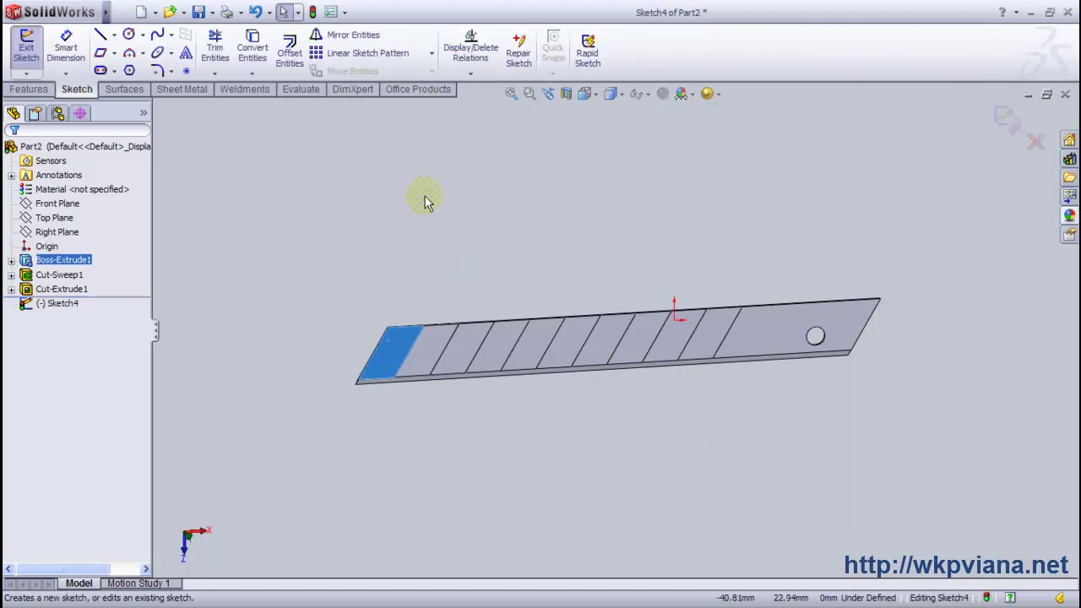
{"action": "left_click", "coordinate": [585, 94]}
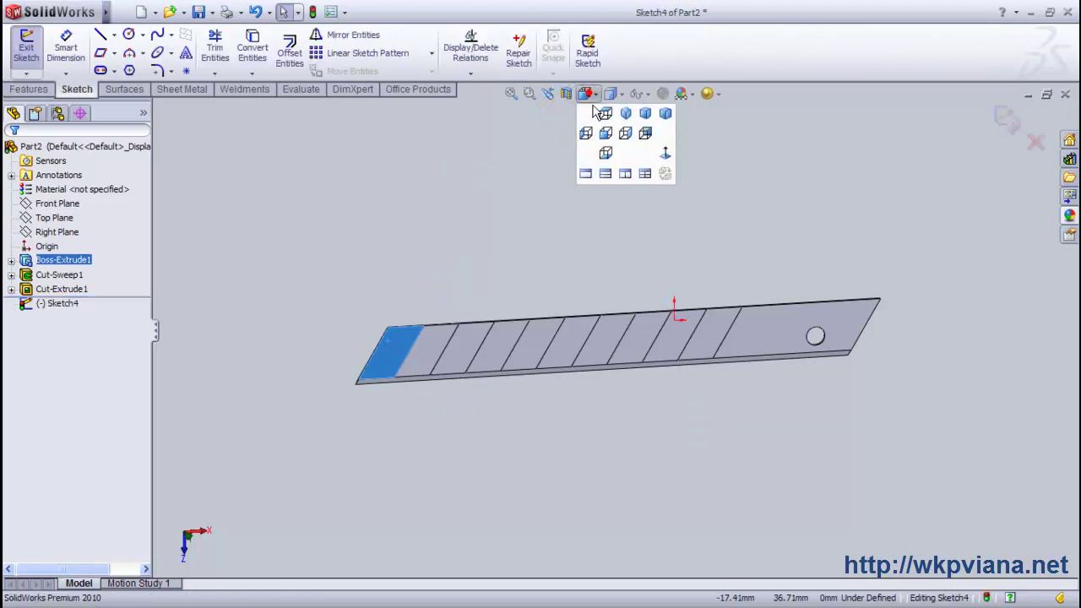
{"action": "left_click", "coordinate": [665, 137]}
{"action": "scroll", "coordinate": [427, 315], "scroll_direction": "down", "scroll_amount": 3}
{"action": "scroll", "coordinate": [428, 314], "scroll_direction": "down", "scroll_amount": 2}
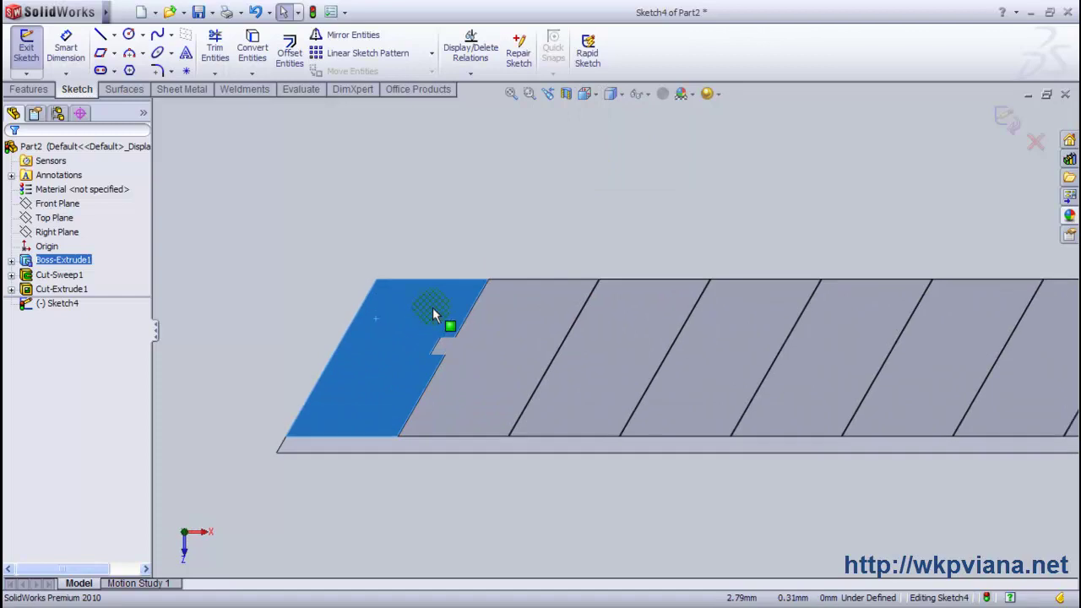
{"action": "scroll", "coordinate": [429, 312], "scroll_direction": "down", "scroll_amount": 2}
{"action": "left_click", "coordinate": [350, 176]}
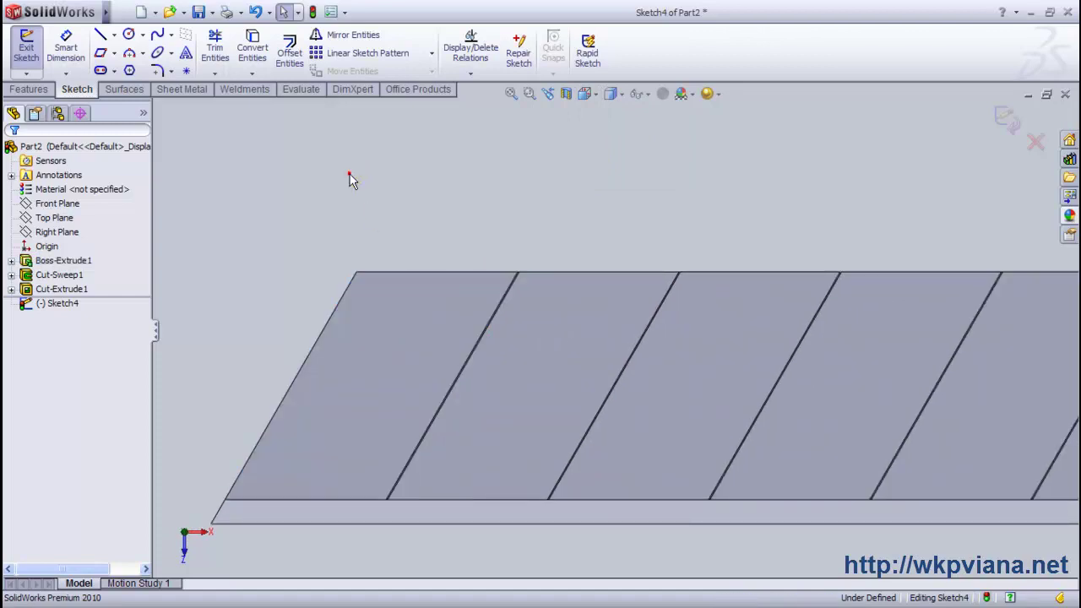
Draw an ellipse centred on the face's corner
{"action": "left_click", "coordinate": [157, 53]}
{"action": "left_click", "coordinate": [356, 272]}
{"action": "left_click", "coordinate": [388, 272]}
{"action": "left_click", "coordinate": [436, 271]}
{"action": "right_click", "coordinate": [436, 203]}
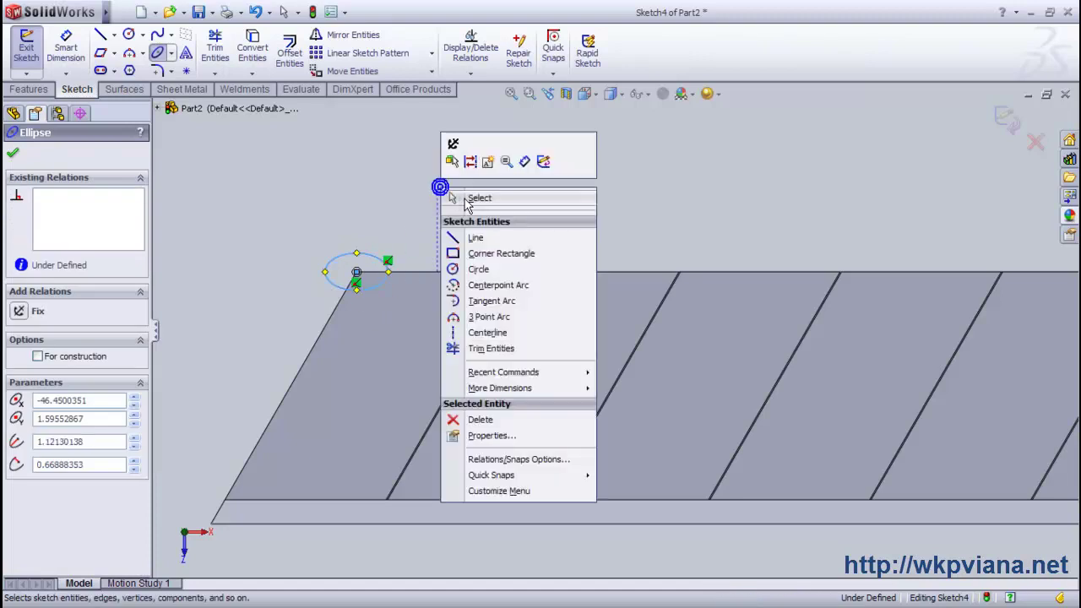
{"action": "left_click", "coordinate": [464, 196]}
{"action": "scroll", "coordinate": [415, 247], "scroll_direction": "down", "scroll_amount": 2}
Dimension the ellipse's half-axes to 1.500 horizontal and 0.750 vertical
{"action": "left_click", "coordinate": [66, 49]}
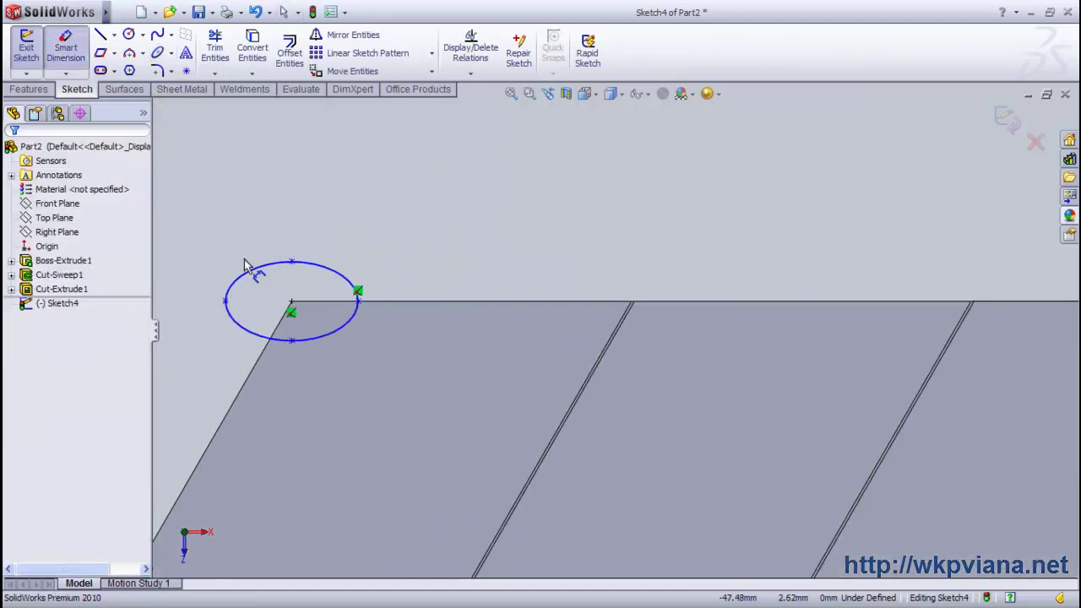
{"action": "left_click", "coordinate": [291, 302]}
{"action": "left_click", "coordinate": [358, 300]}
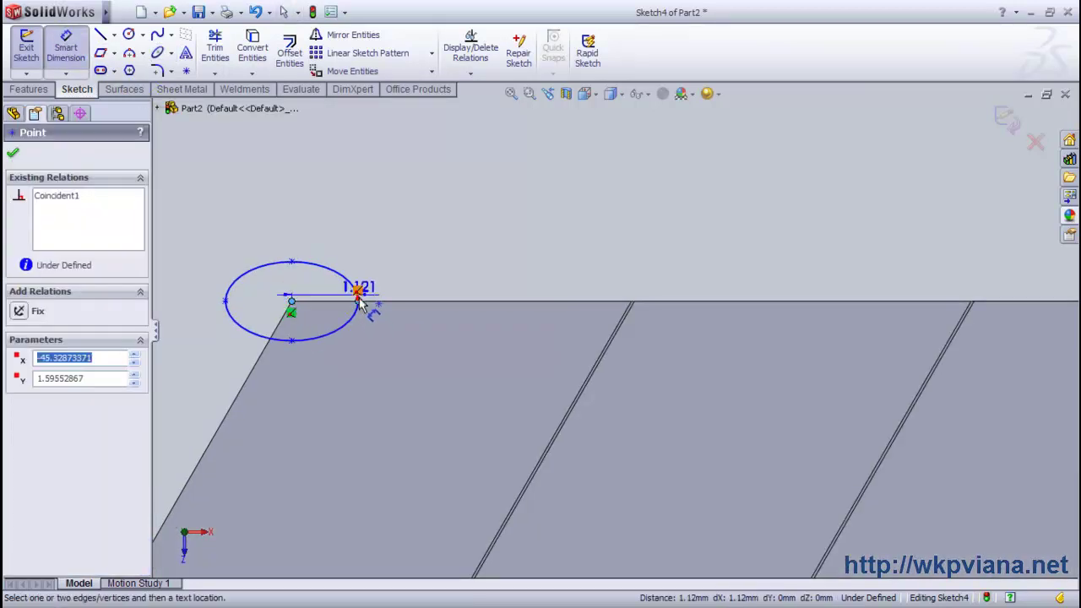
{"action": "left_click", "coordinate": [361, 240]}
{"action": "type", "text": "1.5"}
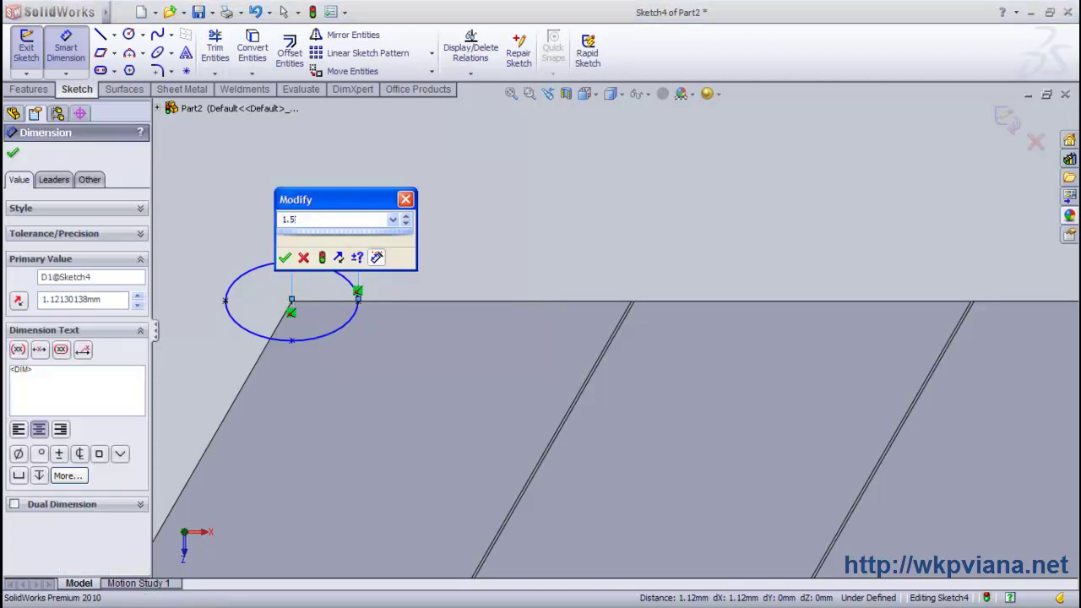
{"action": "key", "text": "Return"}
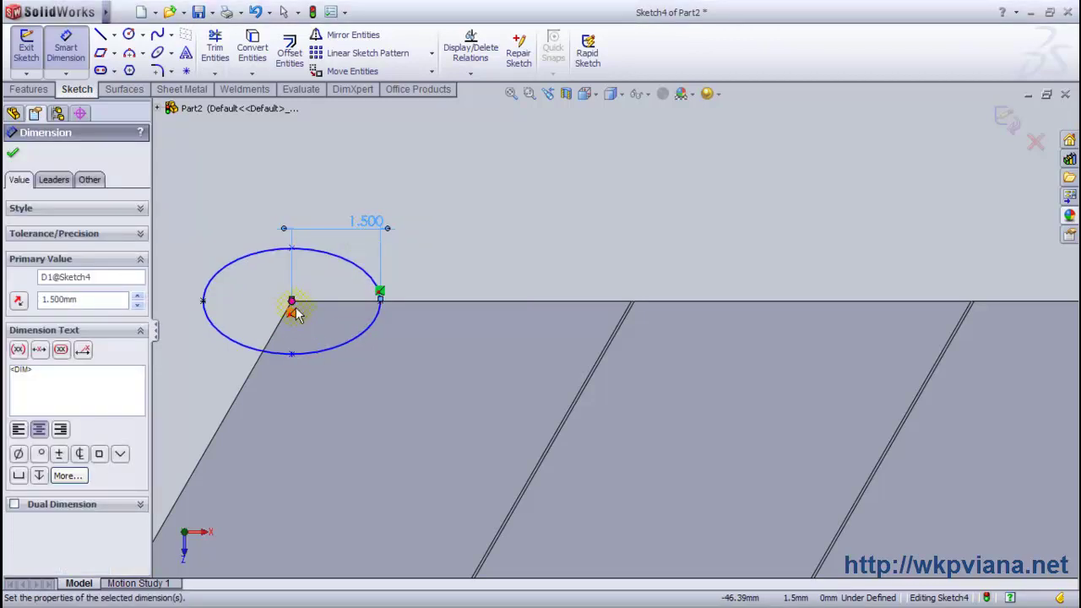
{"action": "left_click", "coordinate": [291, 303]}
{"action": "left_click", "coordinate": [291, 353]}
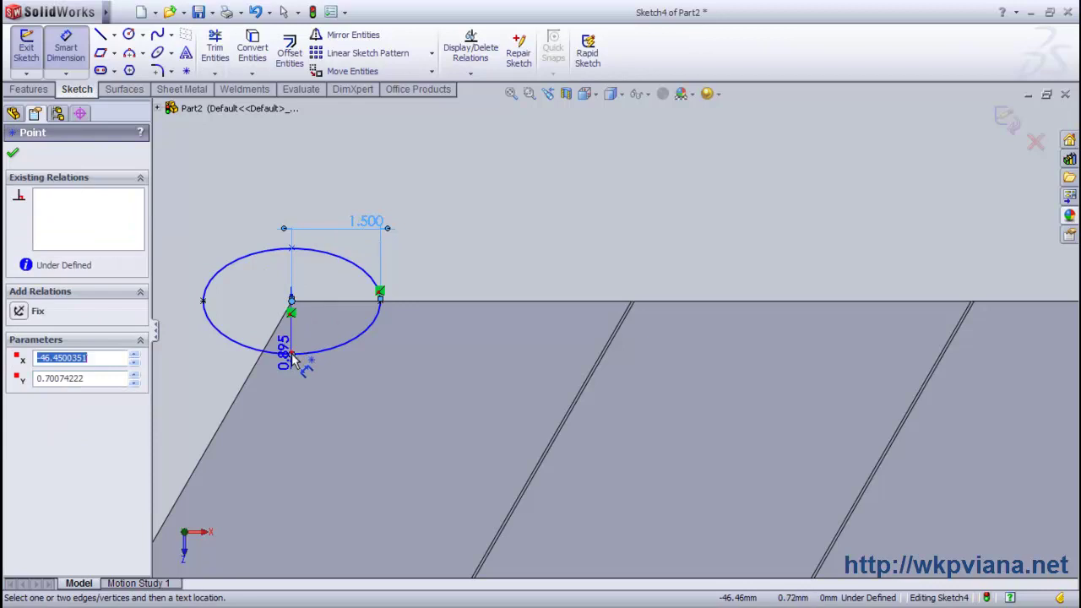
{"action": "left_click", "coordinate": [417, 346]}
{"action": "type", "text": "0.75"}
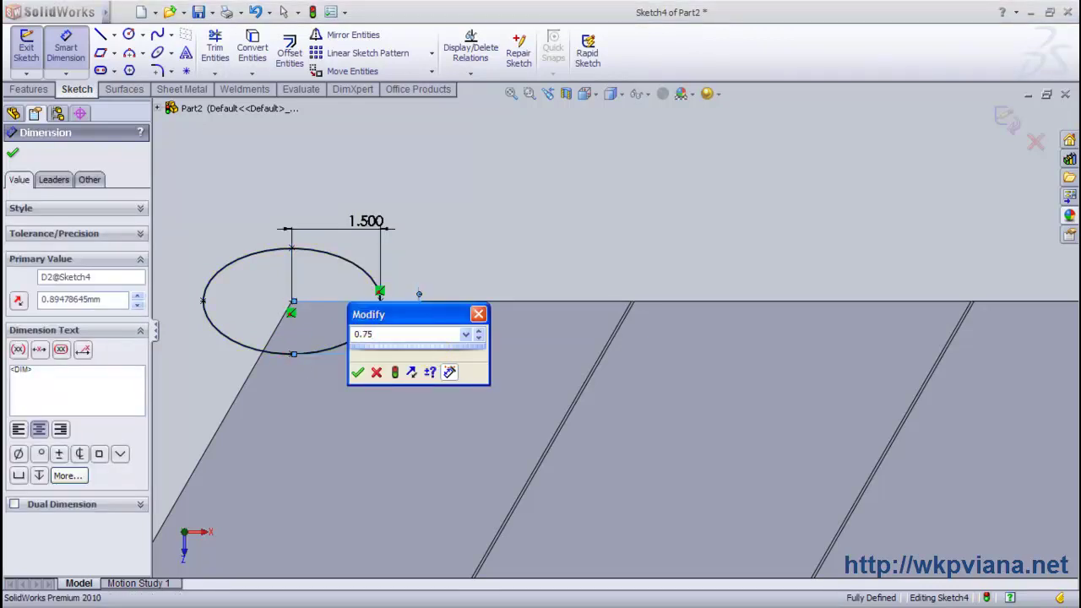
{"action": "key", "text": "Return"}
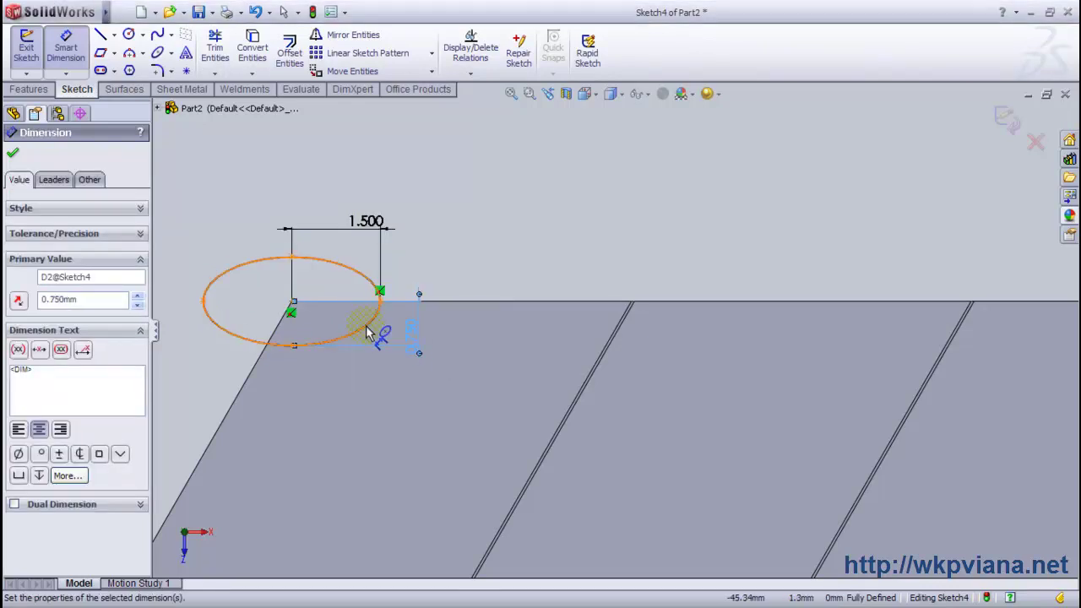
{"action": "left_click", "coordinate": [13, 154]}
{"action": "left_click", "coordinate": [29, 89]}
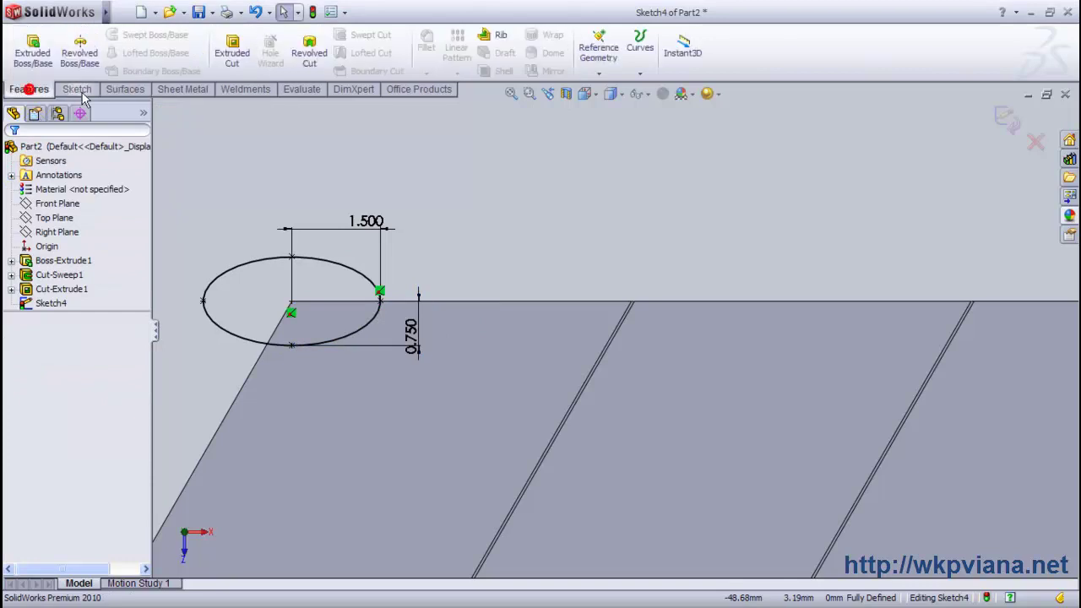
Extrude-cut the ellipse Through All to notch the blade's corner, then fit the blade in view
{"action": "left_click", "coordinate": [232, 51]}
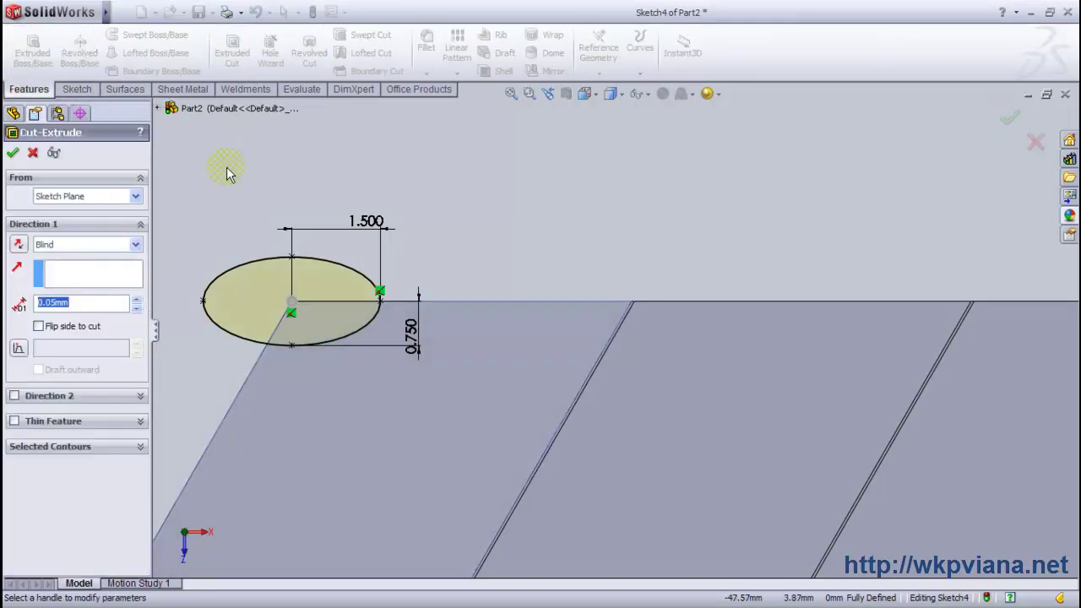
{"action": "left_click", "coordinate": [69, 252]}
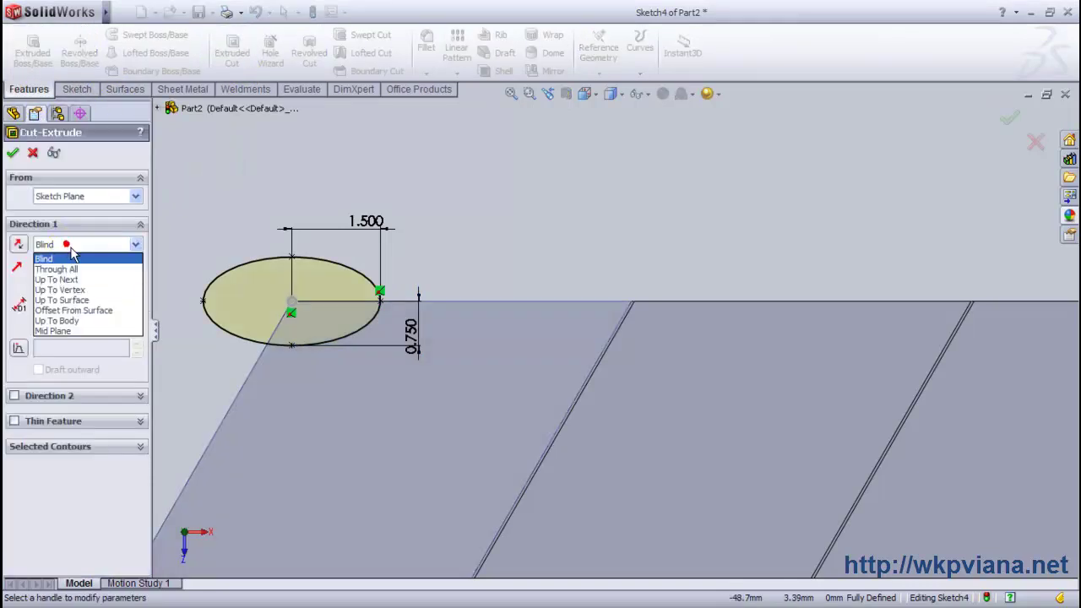
{"action": "left_click", "coordinate": [73, 268]}
{"action": "left_click", "coordinate": [13, 153]}
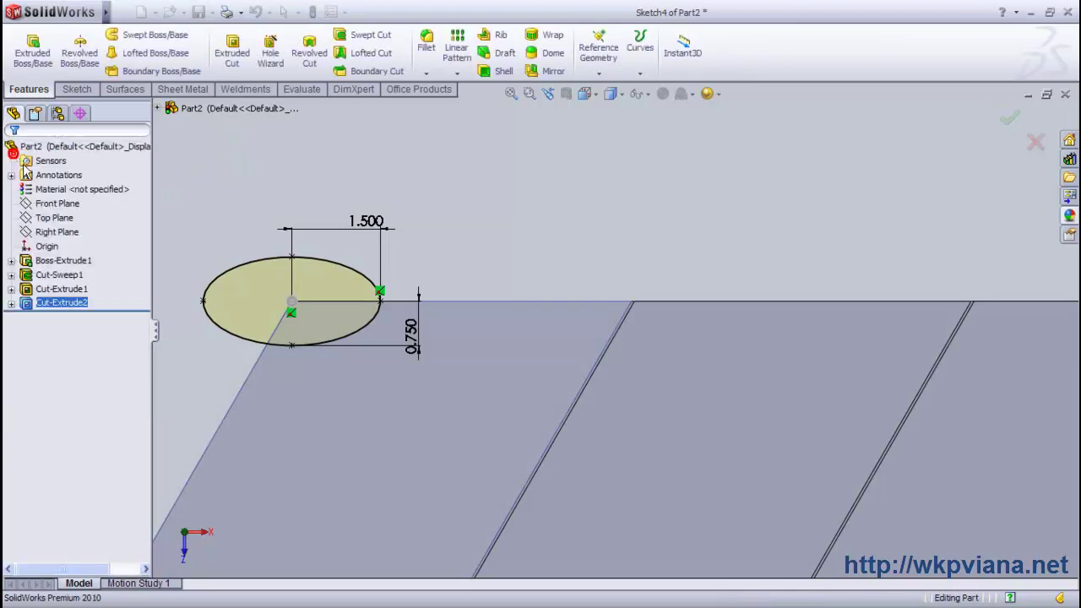
{"action": "left_click", "coordinate": [511, 94]}
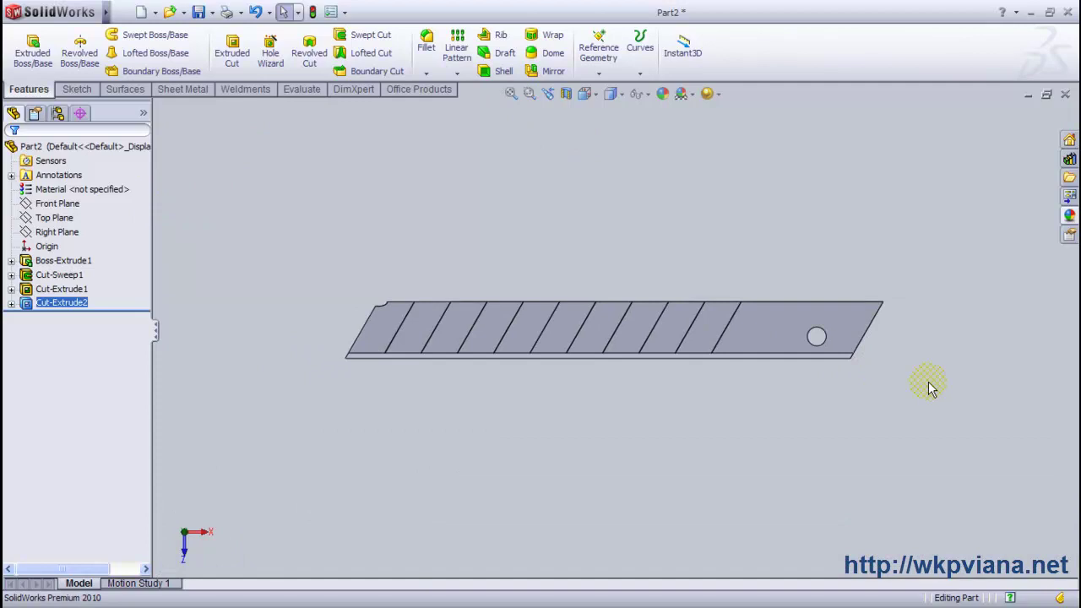
Start a sketch on the last section's top face and draw a horizontal centerline across it
{"action": "scroll", "coordinate": [929, 387], "scroll_direction": "down", "scroll_amount": 1}
{"action": "scroll", "coordinate": [860, 318], "scroll_direction": "down", "scroll_amount": 2}
{"action": "scroll", "coordinate": [816, 321], "scroll_direction": "down", "scroll_amount": 1}
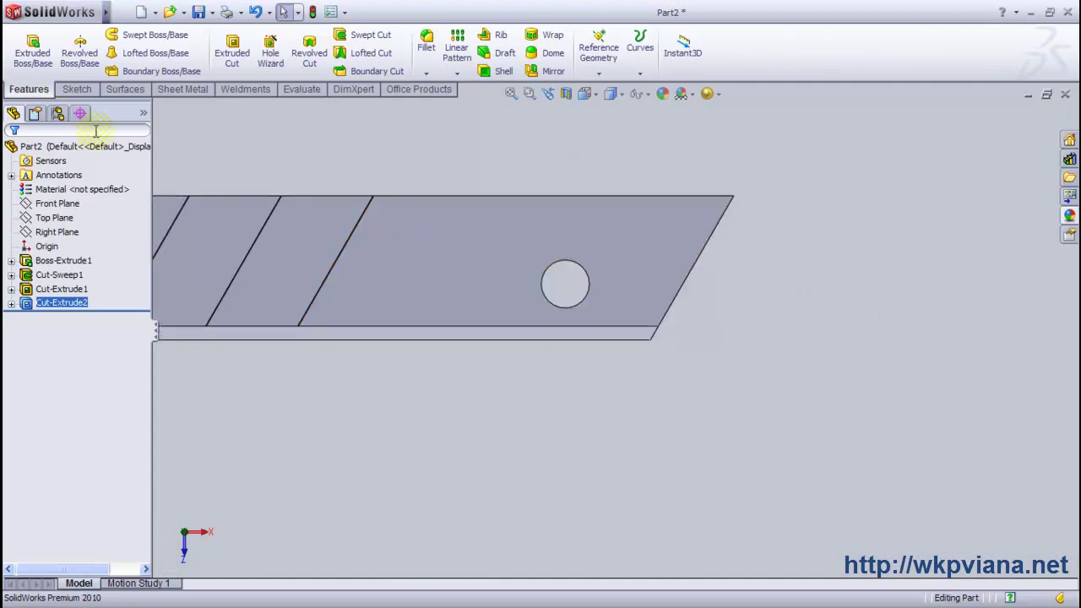
{"action": "left_click", "coordinate": [502, 255]}
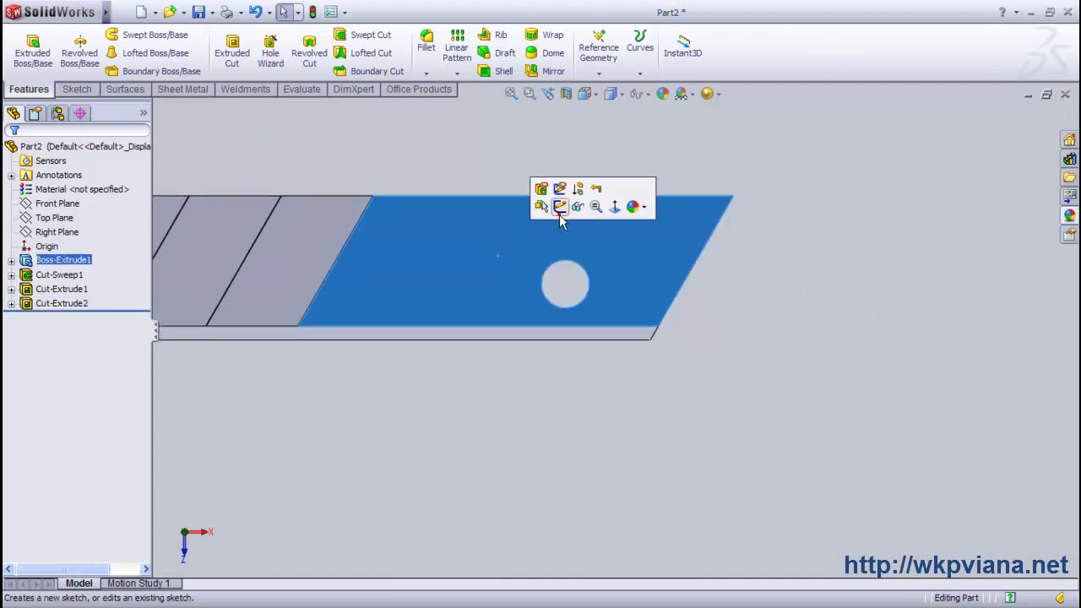
{"action": "left_click", "coordinate": [555, 211]}
{"action": "left_click", "coordinate": [113, 34]}
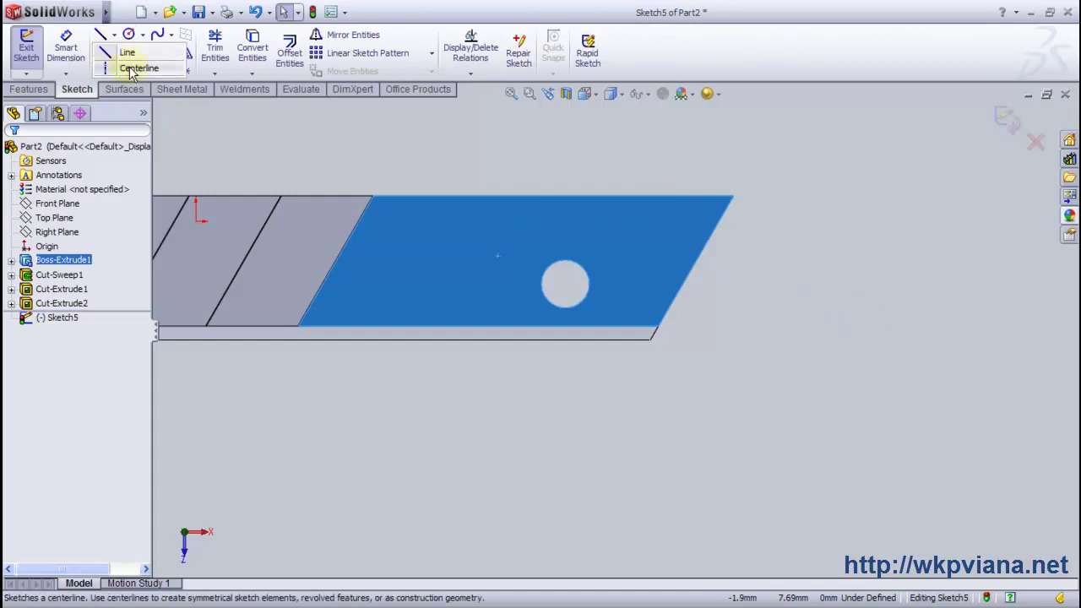
{"action": "left_click", "coordinate": [129, 67]}
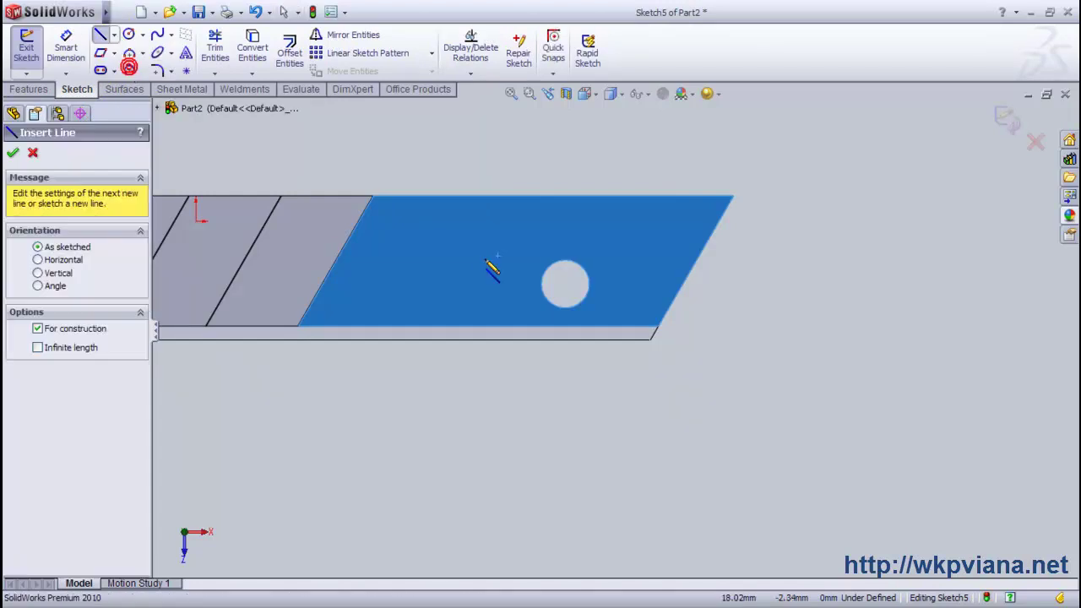
{"action": "left_click", "coordinate": [349, 237]}
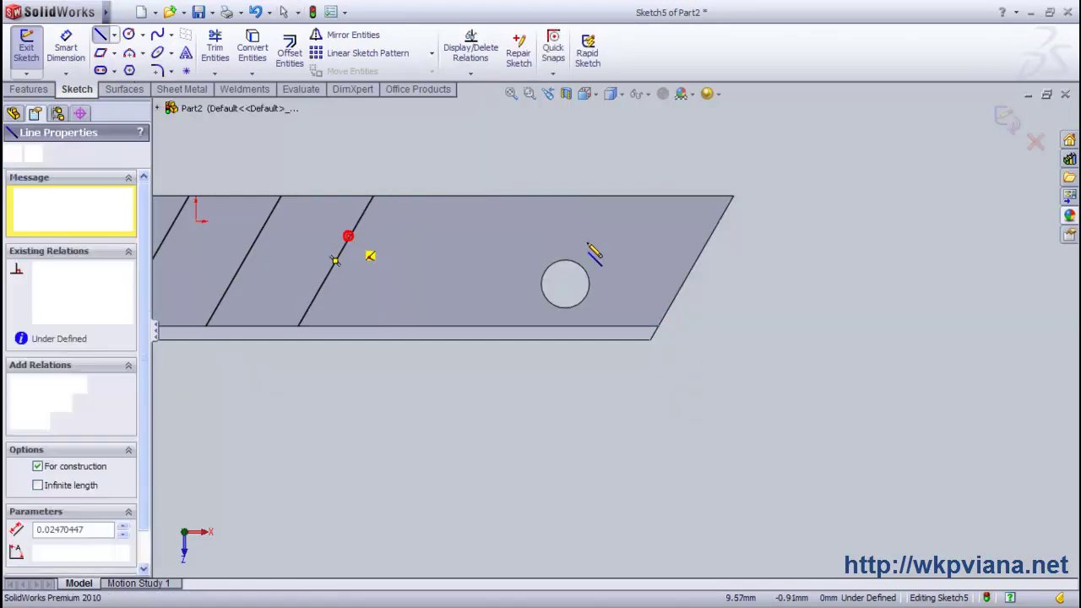
{"action": "left_click", "coordinate": [707, 236]}
{"action": "right_click", "coordinate": [802, 228]}
{"action": "left_click", "coordinate": [832, 238]}
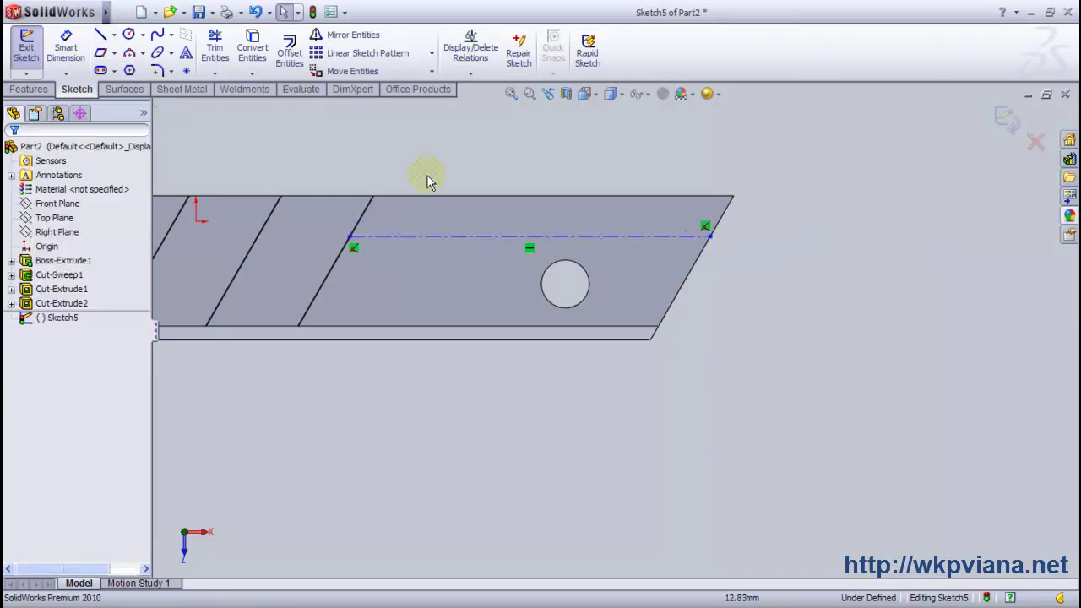
Dimension the centerline 3 mm below the blade's top edge
{"action": "left_click", "coordinate": [66, 46]}
{"action": "left_click", "coordinate": [404, 197]}
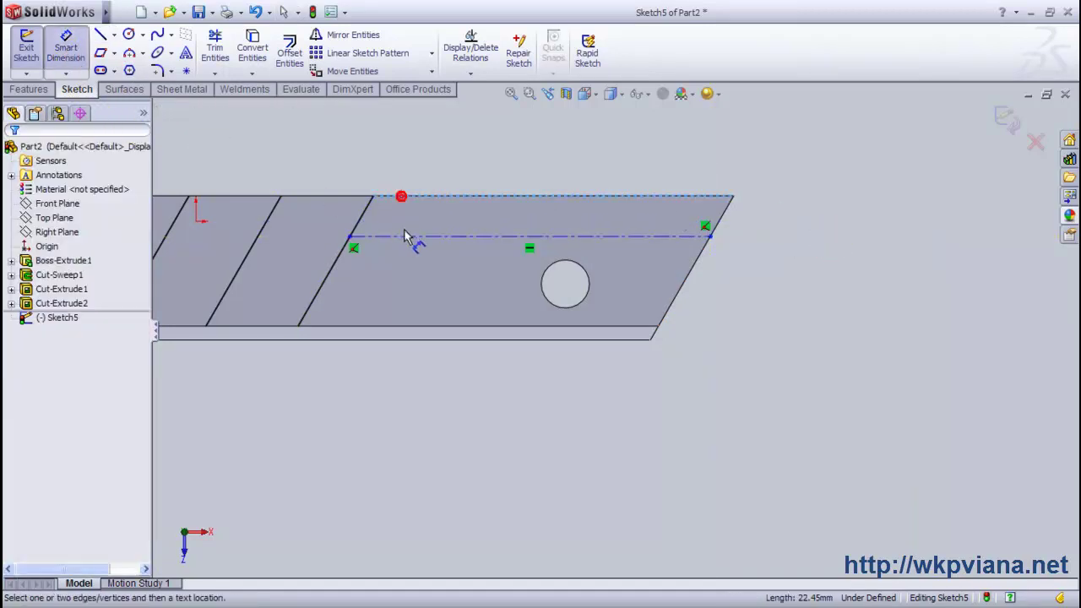
{"action": "left_click", "coordinate": [406, 241]}
{"action": "left_click", "coordinate": [328, 234]}
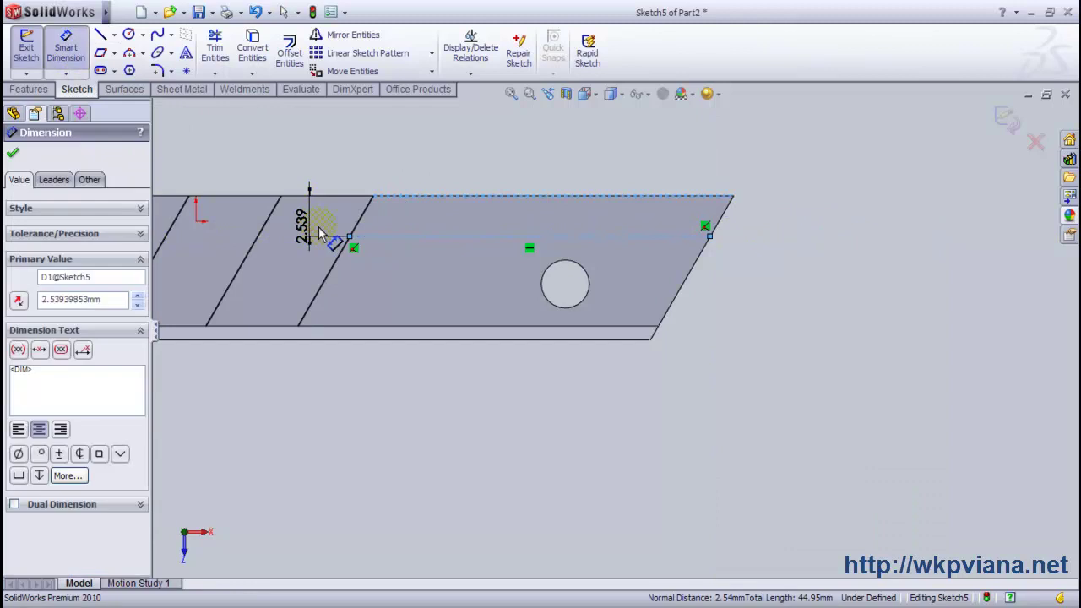
{"action": "type", "text": "3"}
{"action": "key", "text": "Return"}
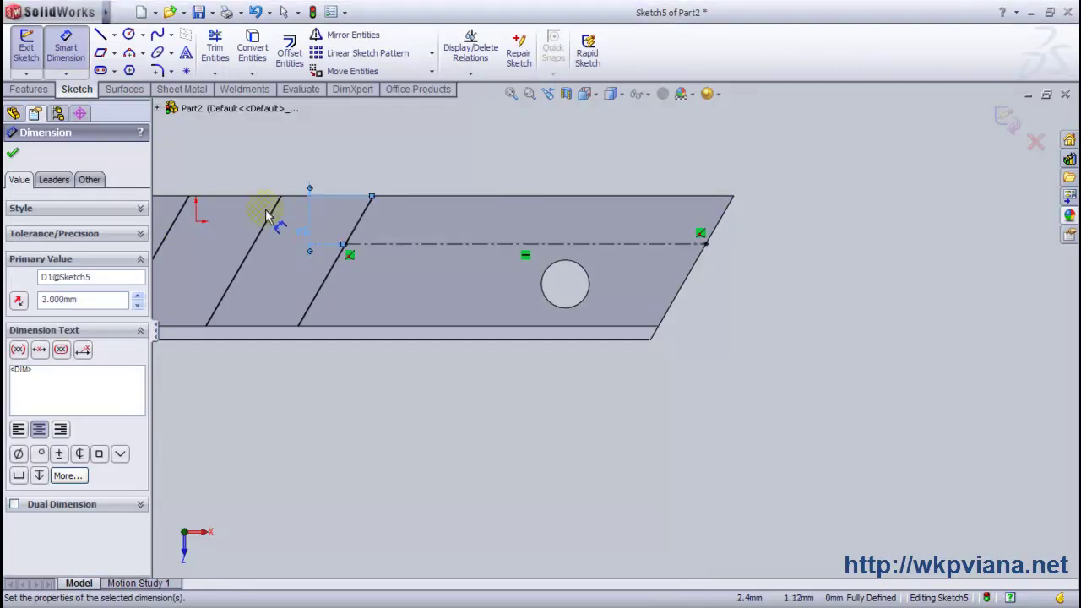
{"action": "left_click", "coordinate": [13, 154]}
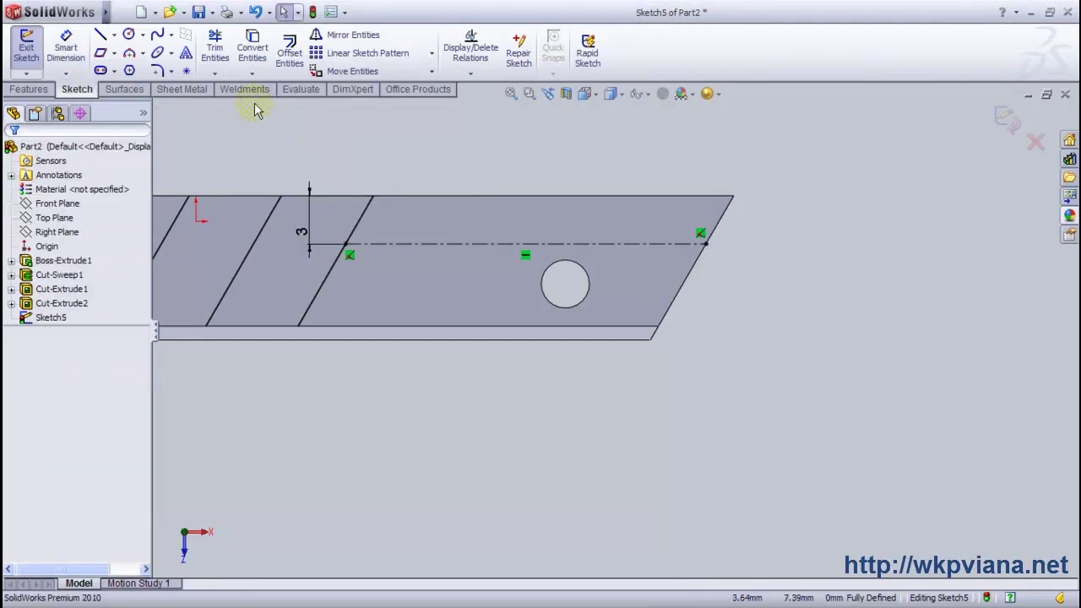
Add bold sketch text 'WKPViana' centred along the centerline
{"action": "left_click", "coordinate": [187, 54]}
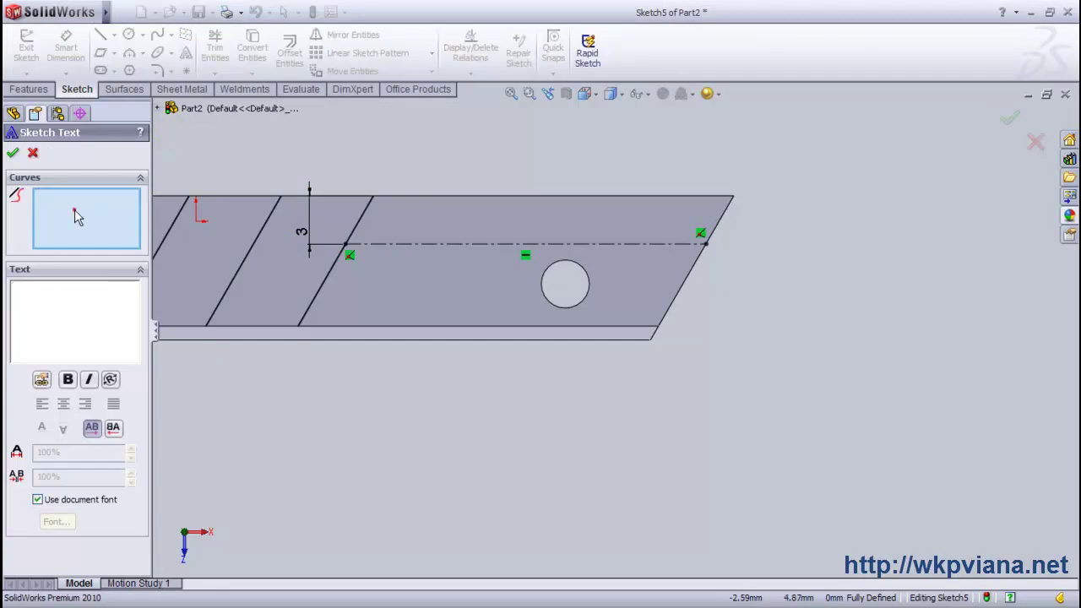
{"action": "left_click", "coordinate": [383, 245]}
{"action": "left_click", "coordinate": [76, 359]}
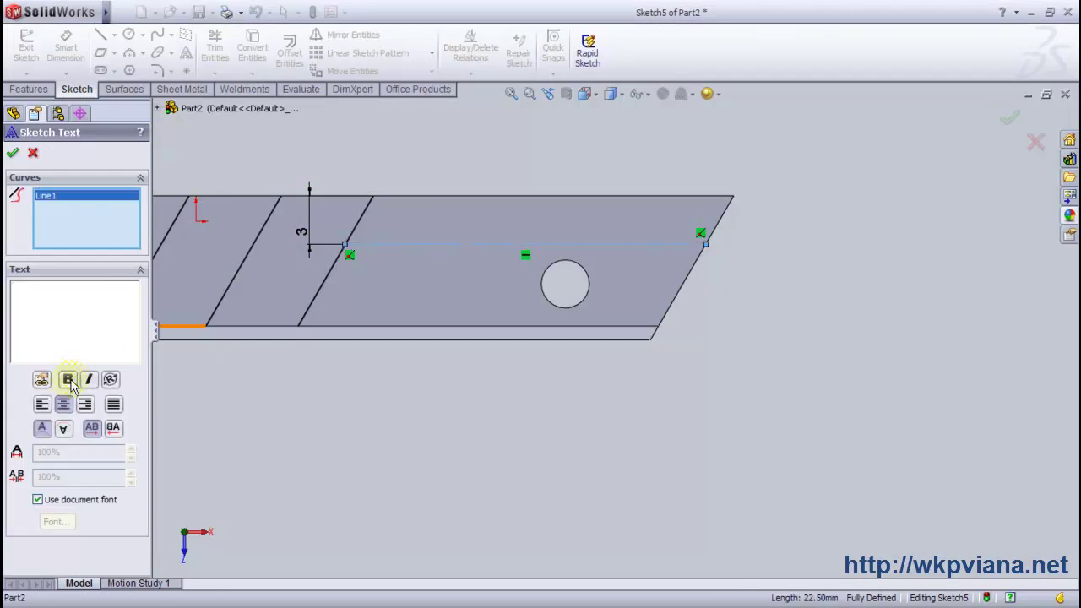
{"action": "left_click", "coordinate": [68, 380]}
{"action": "left_click", "coordinate": [63, 404]}
{"action": "type", "text": "WKPViana"}
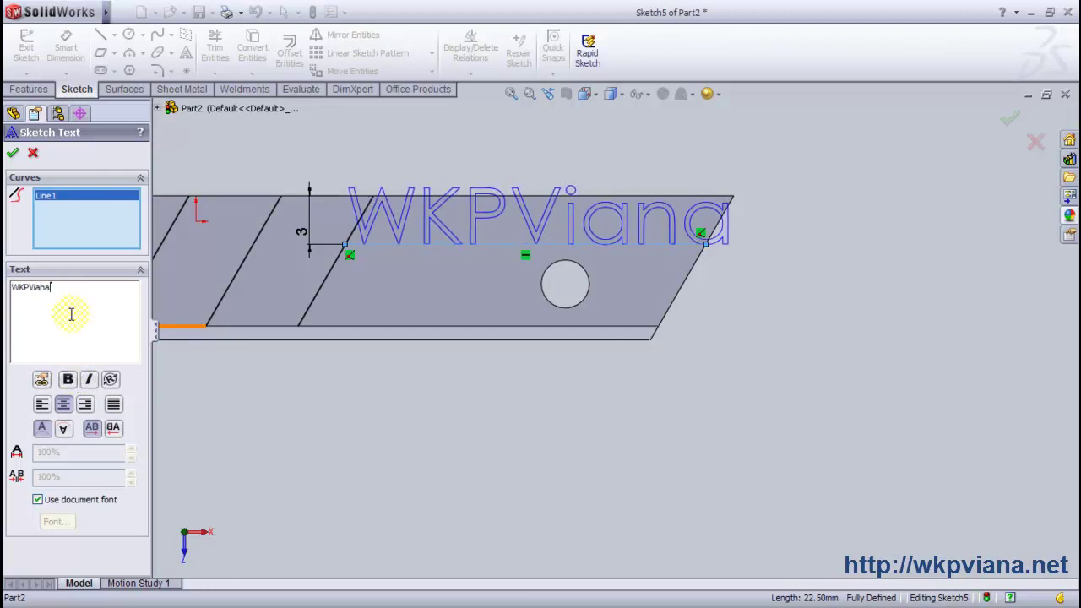
Set the text font to 8 points instead of the document font, and confirm the text
{"action": "left_click", "coordinate": [49, 500]}
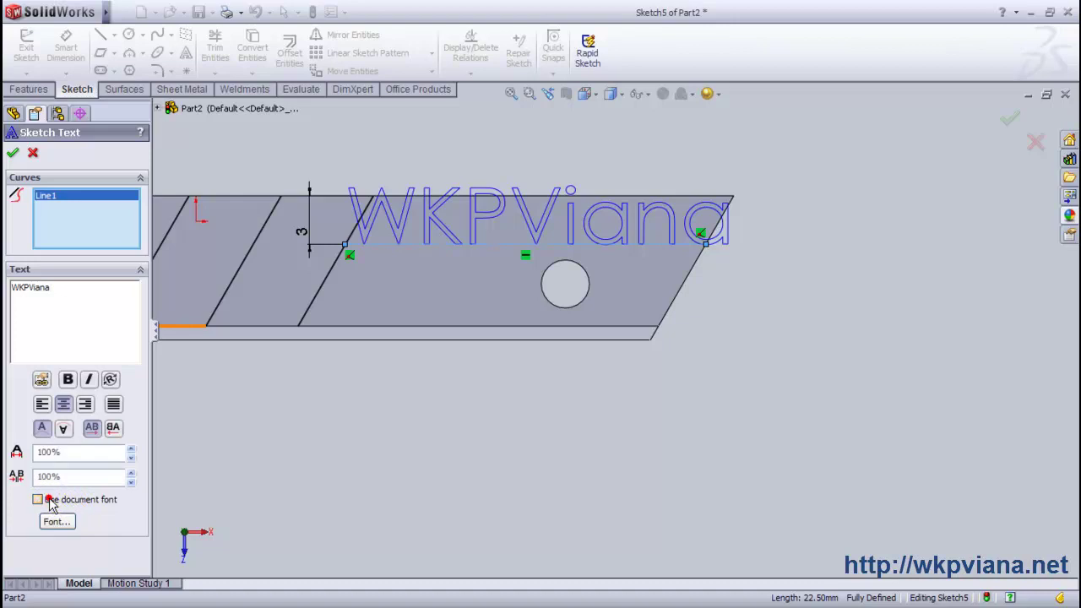
{"action": "left_click", "coordinate": [58, 522]}
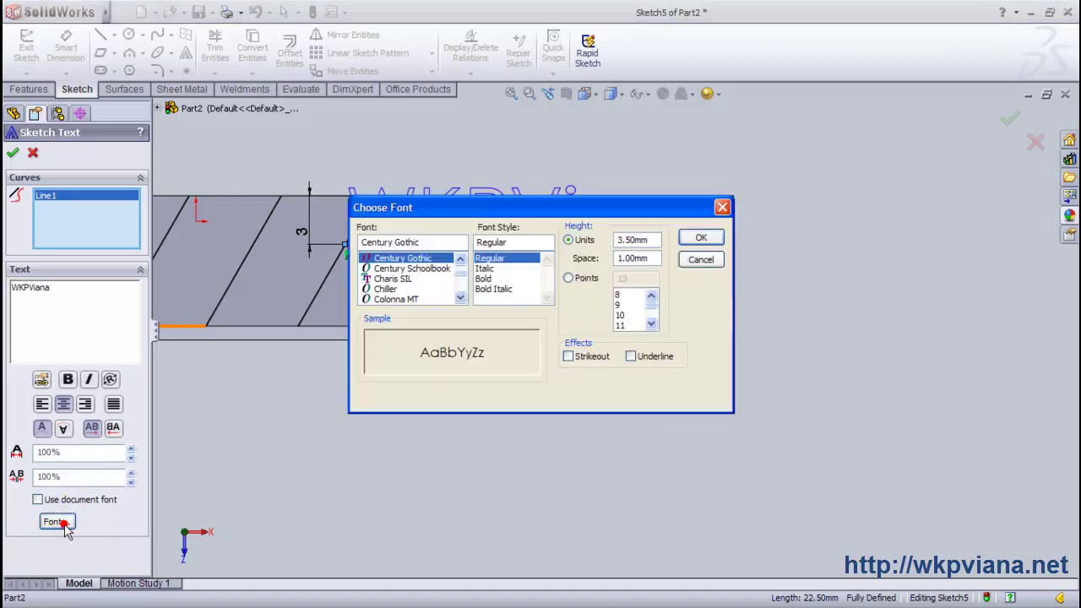
{"action": "left_click", "coordinate": [583, 279]}
{"action": "left_click", "coordinate": [622, 295]}
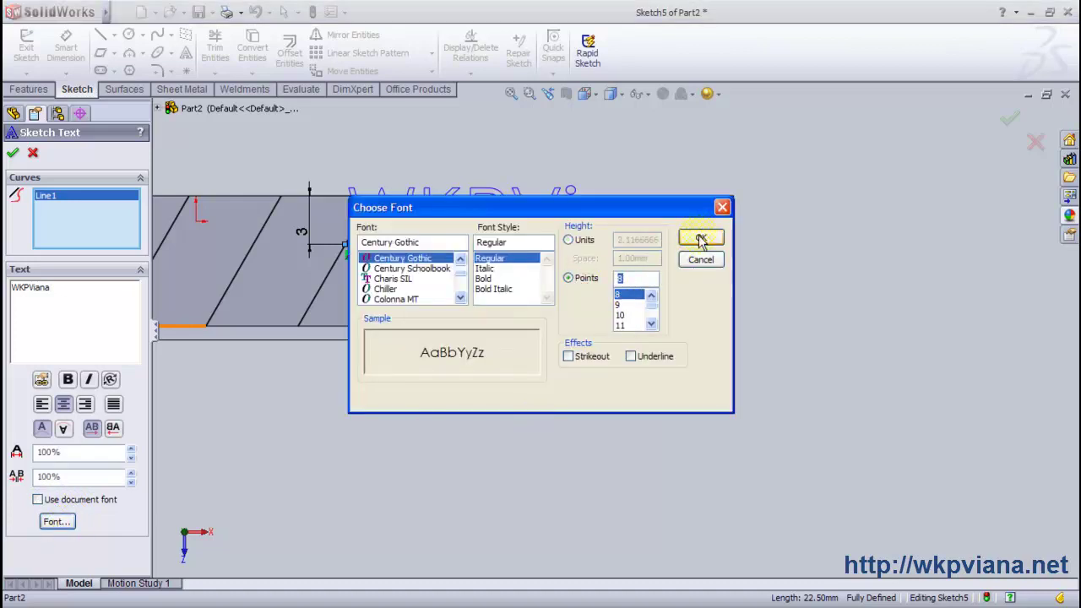
{"action": "left_click", "coordinate": [701, 237]}
{"action": "scroll", "coordinate": [190, 237], "scroll_direction": "down", "scroll_amount": 1}
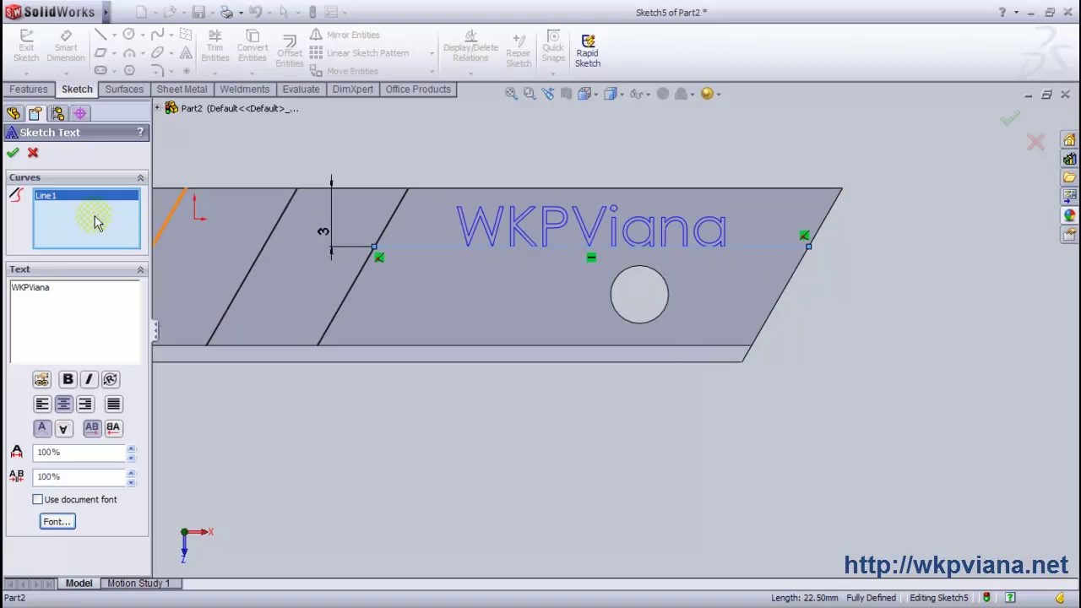
{"action": "left_click", "coordinate": [14, 156]}
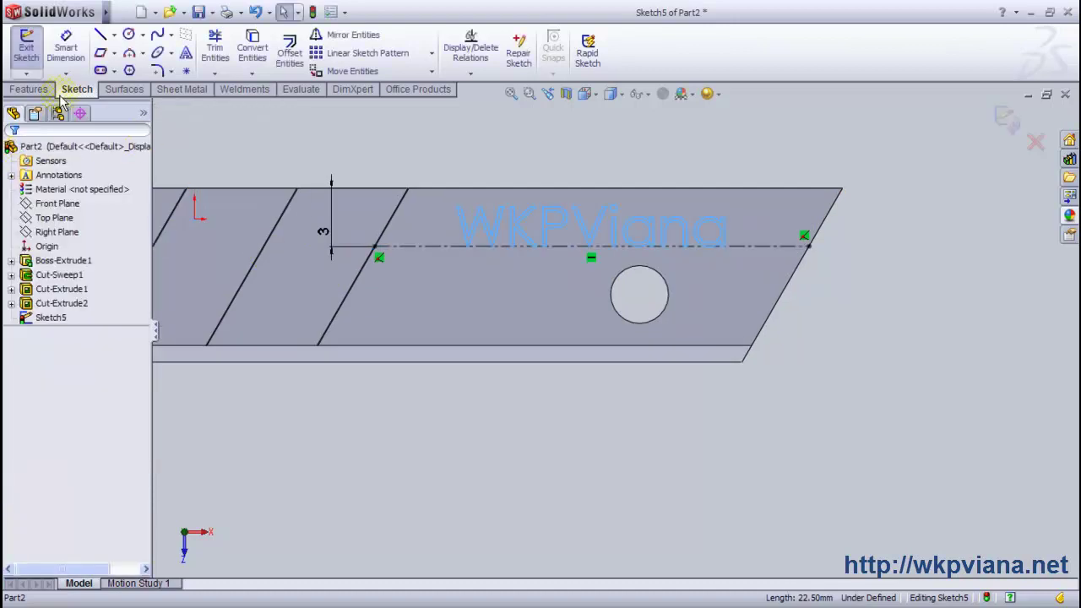
Extrude-cut the WKPViana text Blind 0.05 mm into the blade, then zoom to fit
{"action": "left_click", "coordinate": [29, 89]}
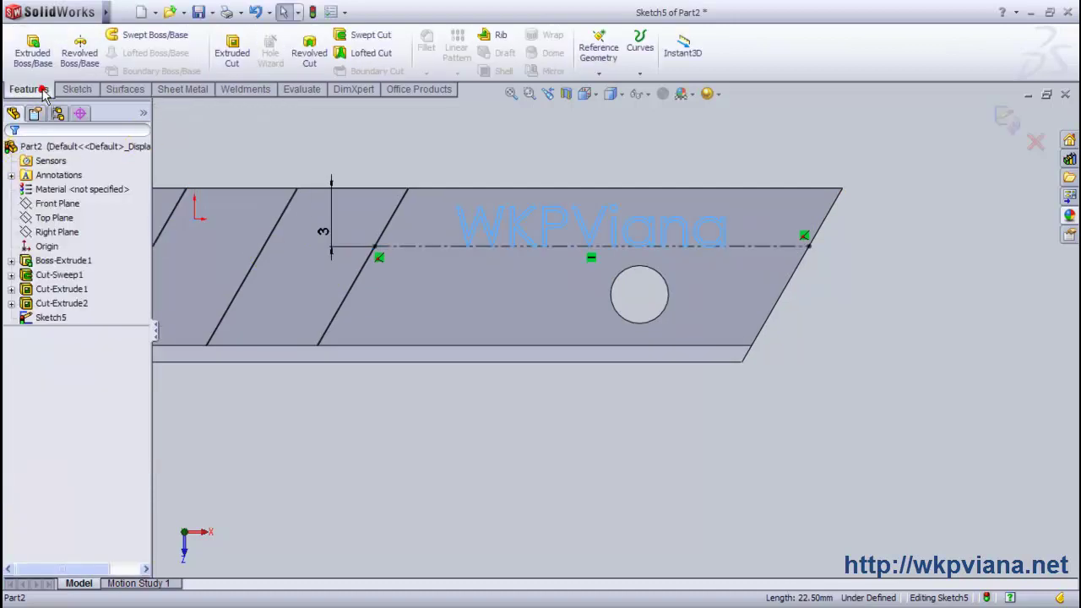
{"action": "left_click", "coordinate": [233, 53]}
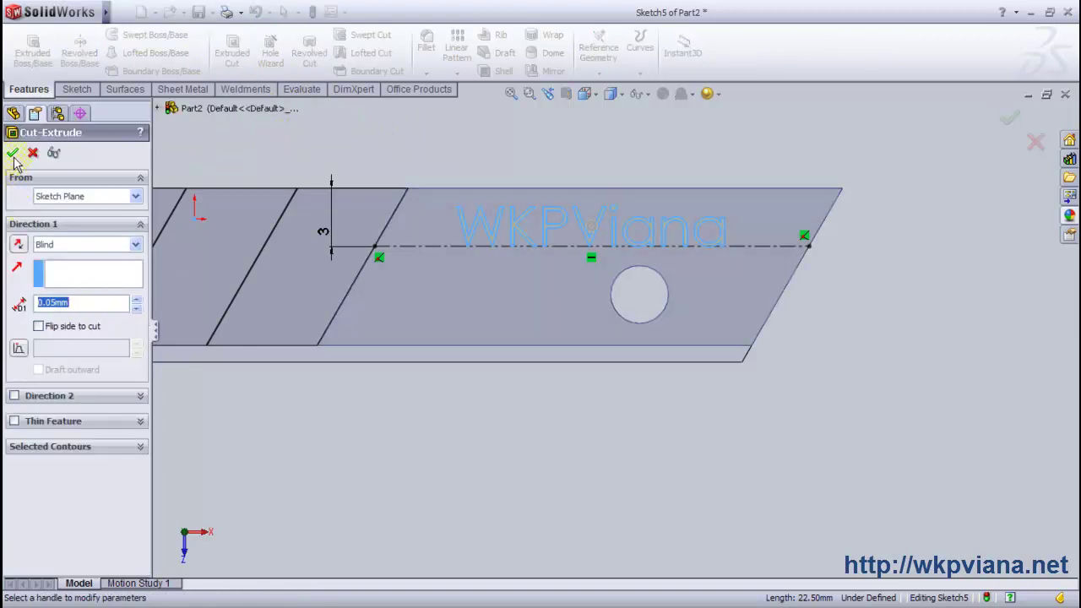
{"action": "left_click", "coordinate": [12, 153]}
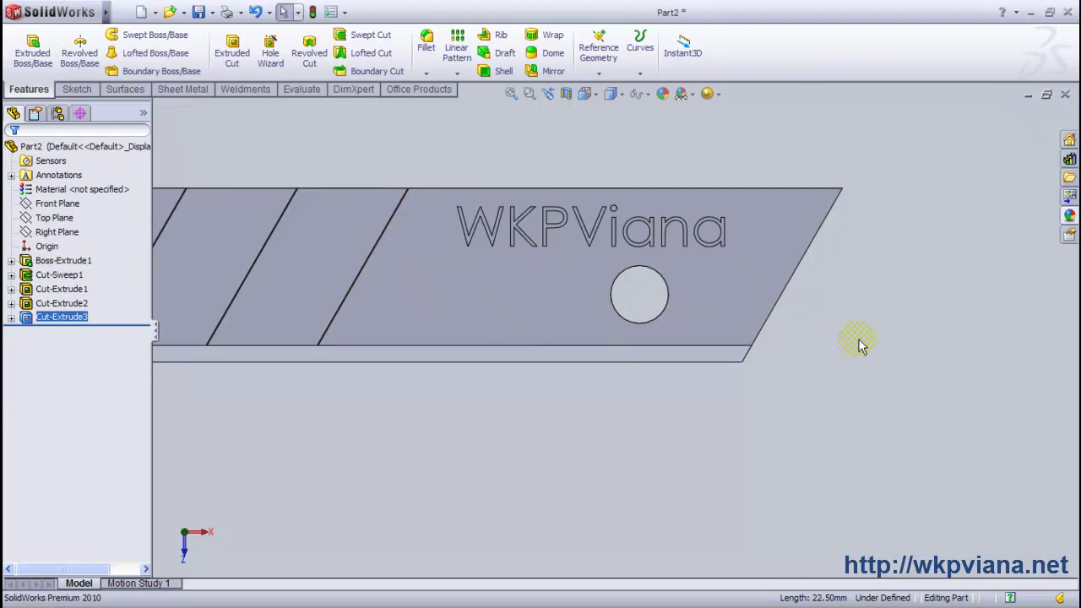
{"action": "left_click", "coordinate": [511, 94]}
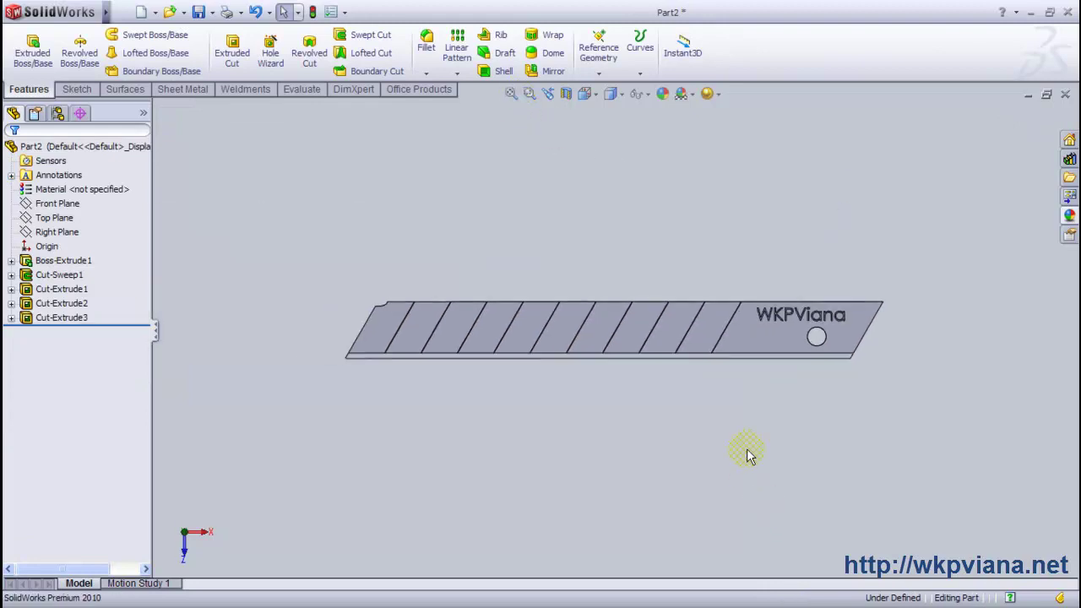
Rotate the view to see the finished blade in perspective
{"action": "mouse_move", "coordinate": [803, 429]}
{"action": "middle_mouse_down"}
{"action": "mouse_move", "coordinate": [854, 432]}
{"action": "mouse_move", "coordinate": [783, 435]}
{"action": "middle_mouse_up"}
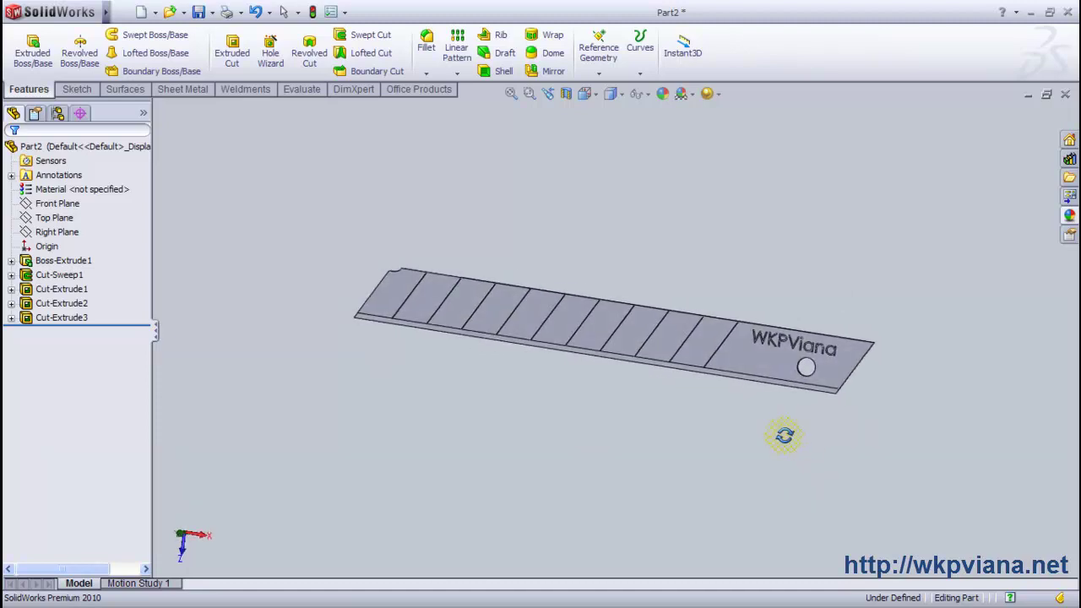